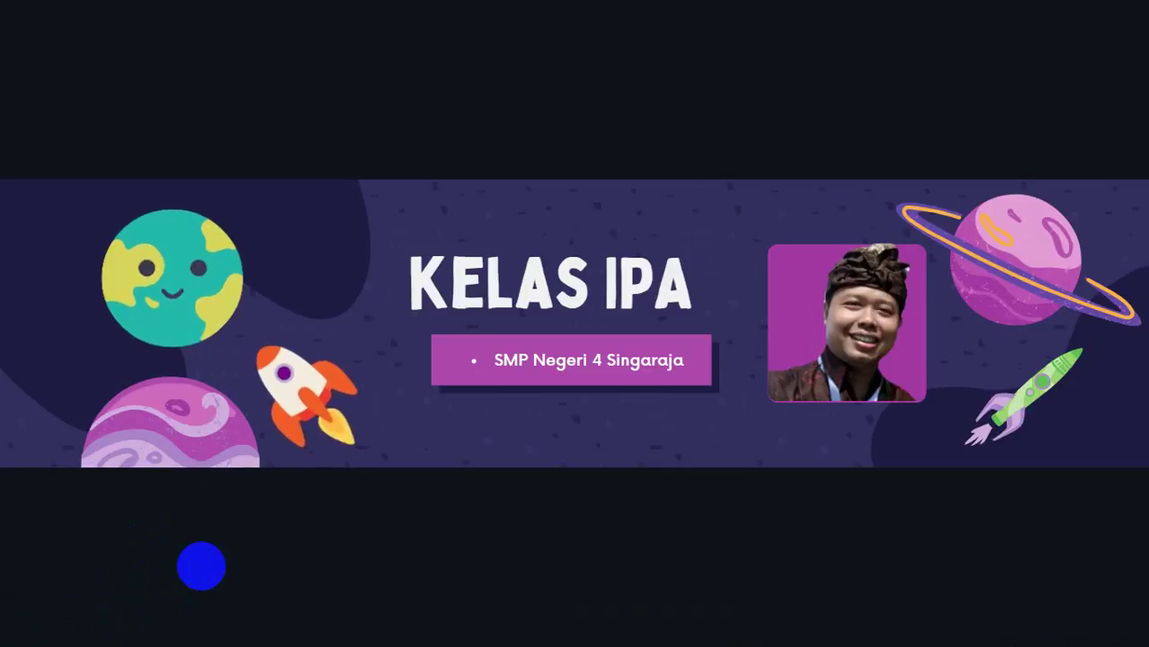
Exit the full-screen preview and view the class banner in Google Classroom, returning to the Canva design.
{"action": "key", "text": "Escape"}
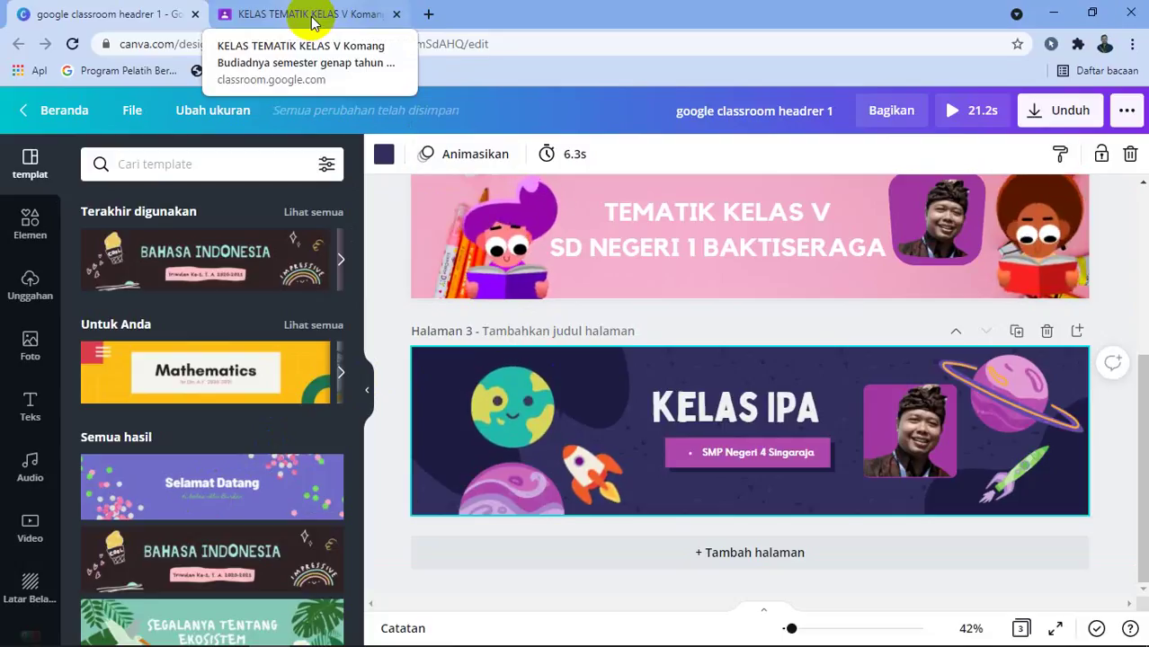
{"action": "left_click", "coordinate": [369, 14]}
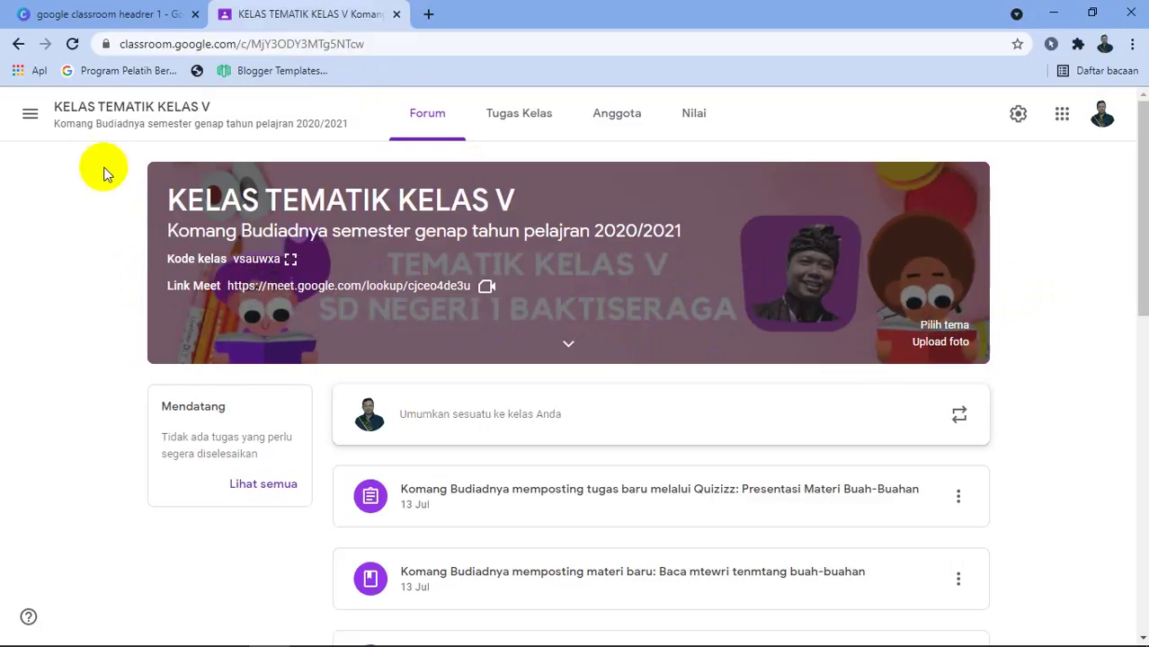
{"action": "left_click", "coordinate": [106, 14]}
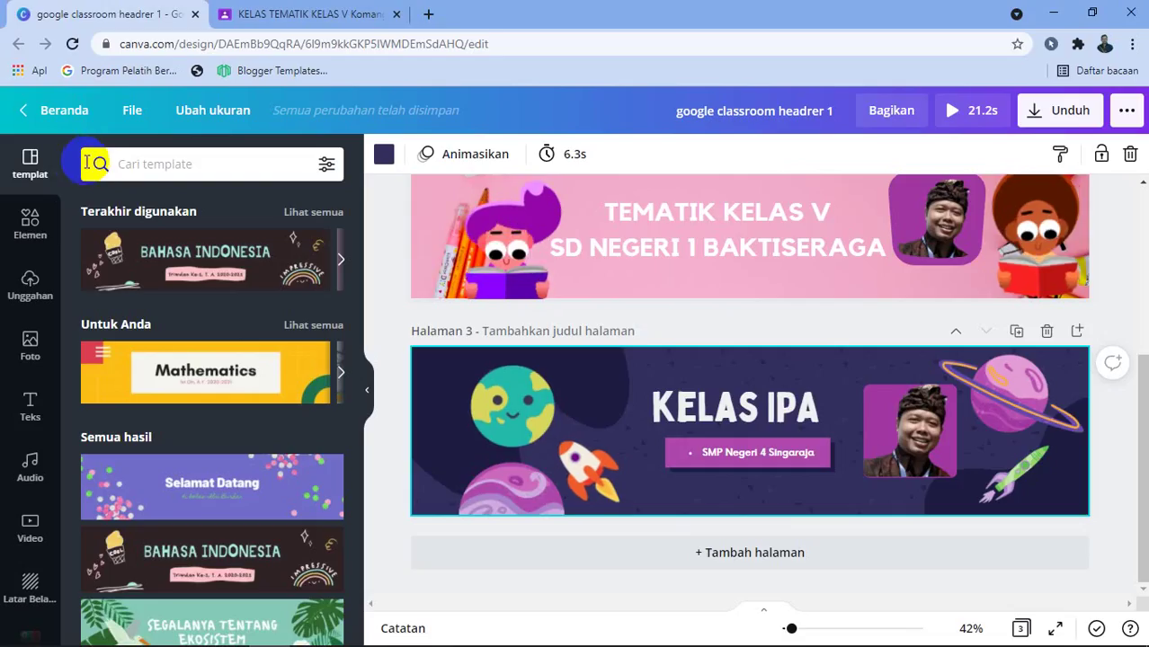
From the Canva home page, search for "Header Google Classroom" and create a blank Google Classroom header.
{"action": "left_click", "coordinate": [58, 110]}
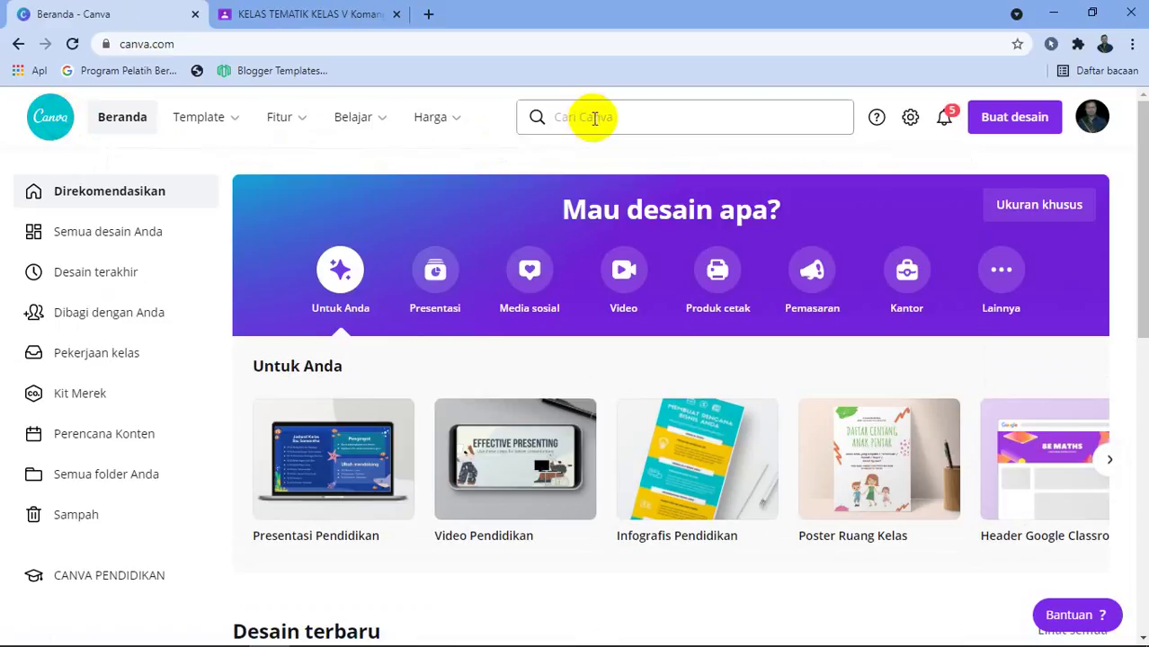
{"action": "left_click", "coordinate": [595, 119]}
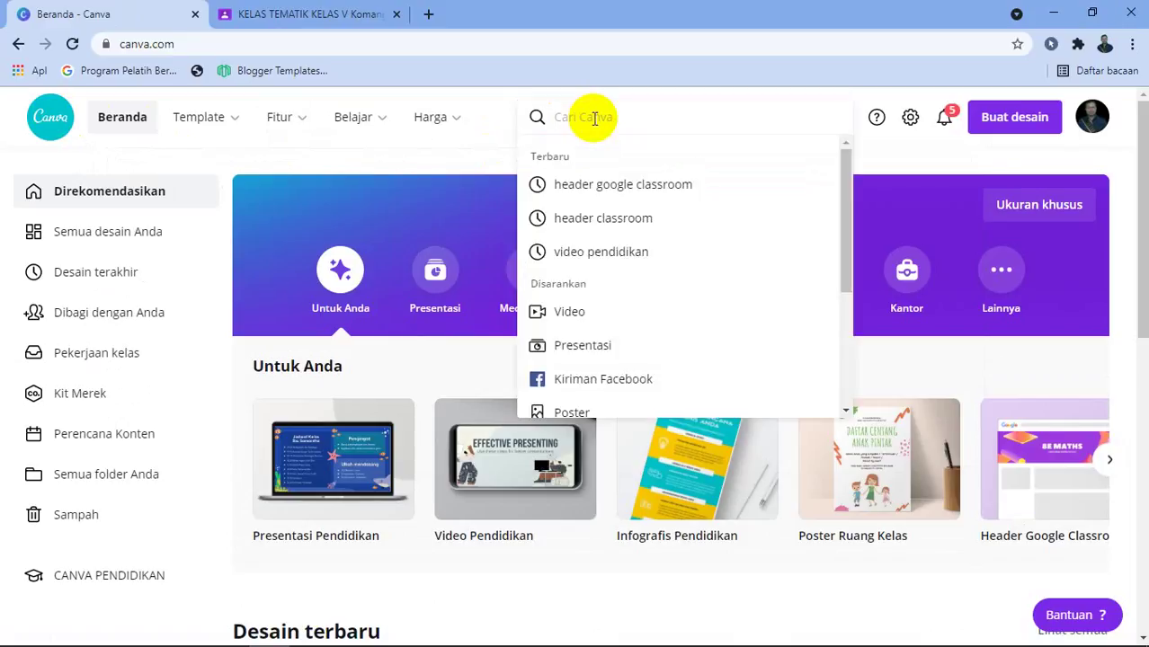
{"action": "type", "text": "Header Google Classroom"}
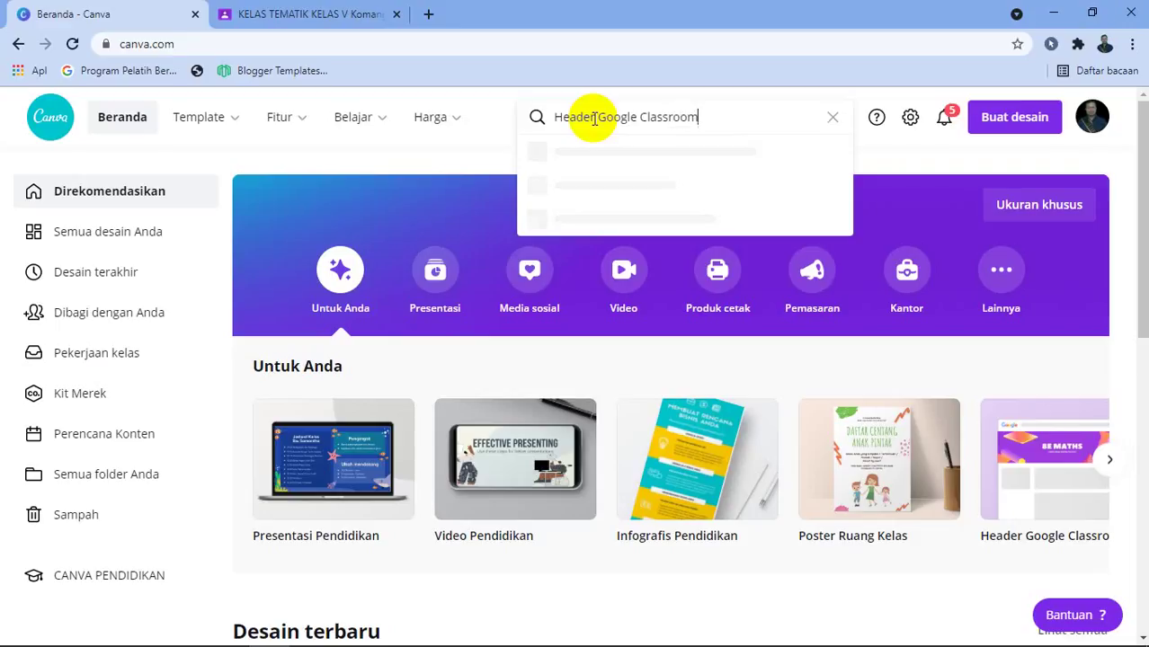
{"action": "key", "text": "Return"}
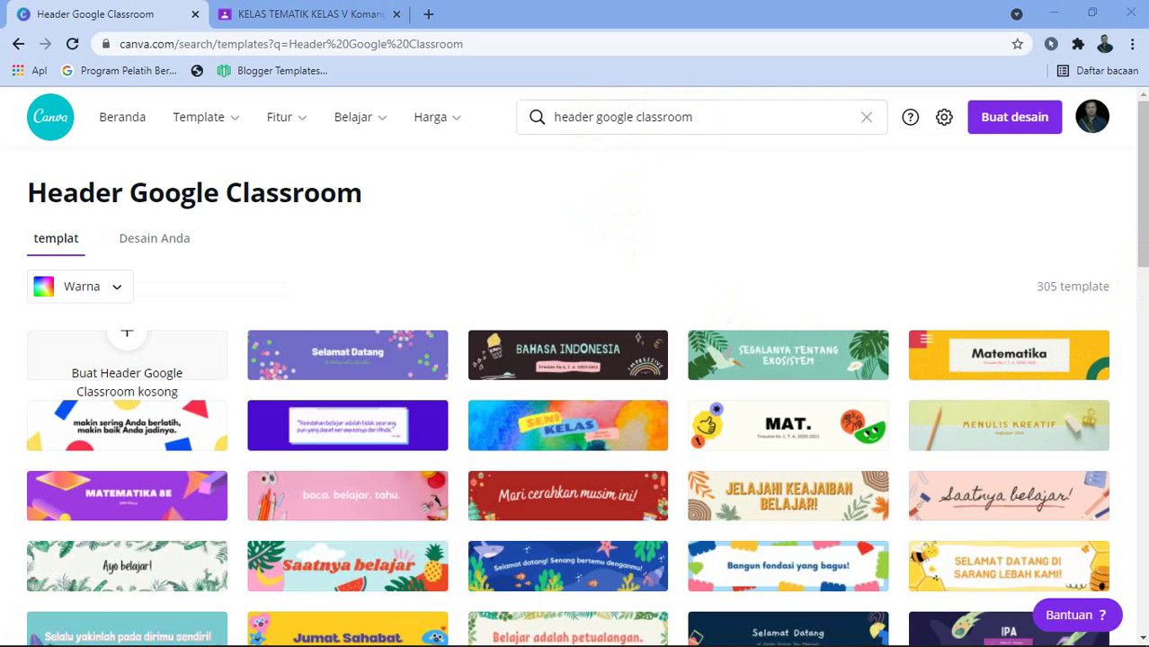
{"action": "mouse_move", "coordinate": [1138, 246]}
{"action": "left_mouse_down"}
{"action": "mouse_move", "coordinate": [1138, 385]}
{"action": "mouse_move", "coordinate": [1136, 260]}
{"action": "left_mouse_up"}
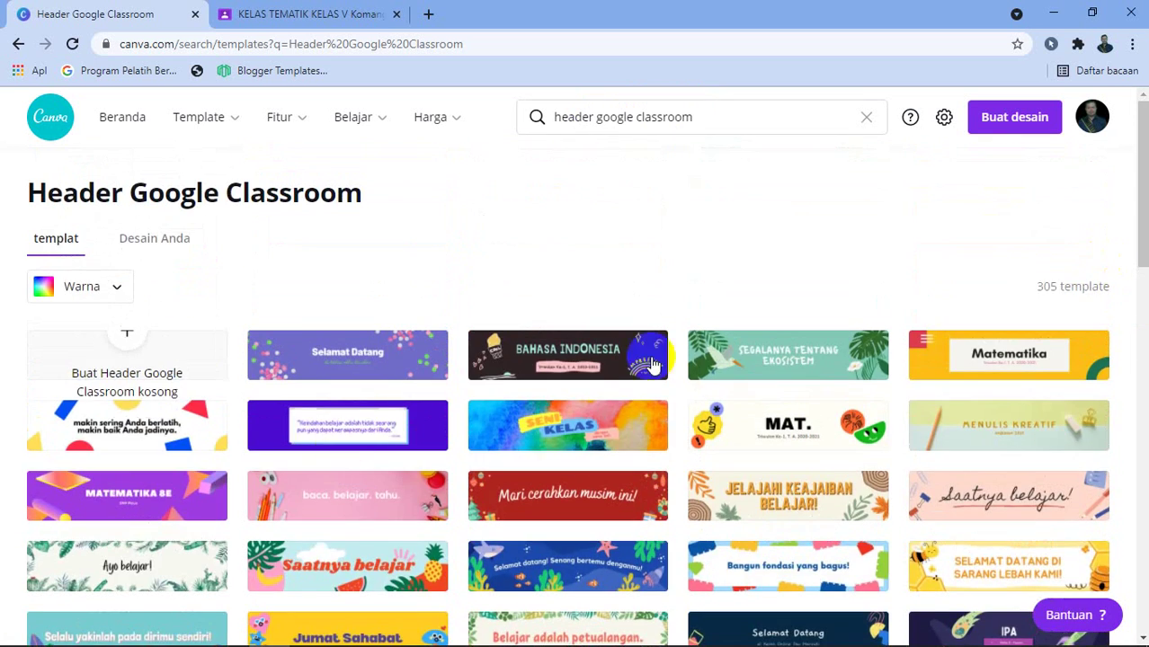
{"action": "left_click", "coordinate": [124, 357]}
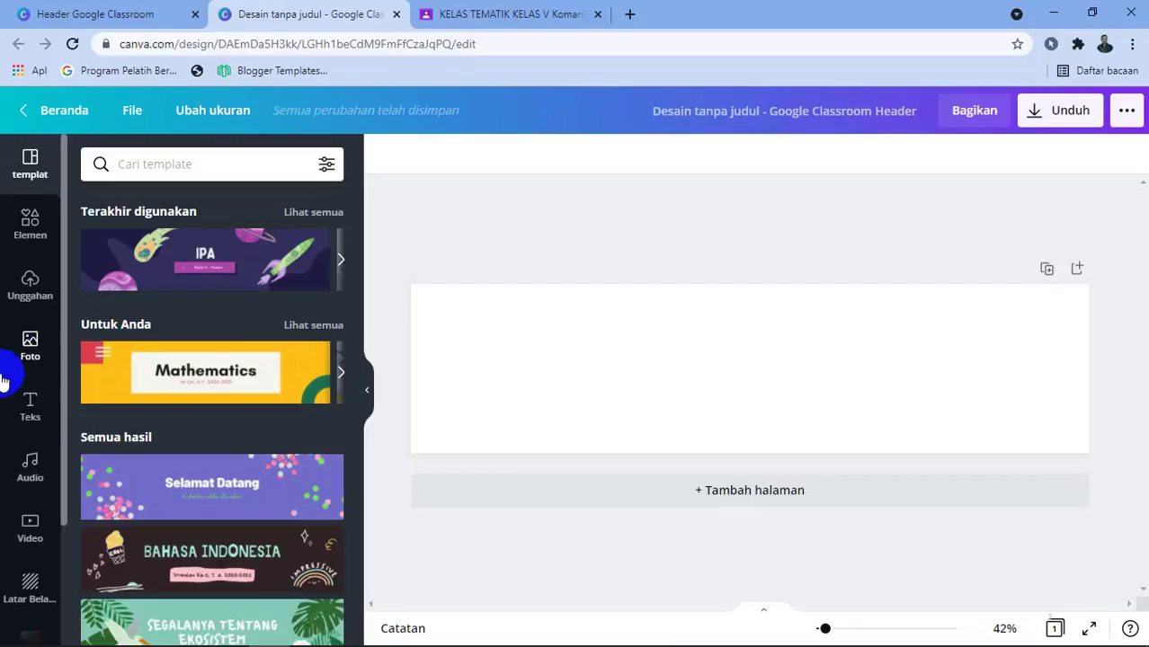
Open the background options for the blank header and browse the available colours.
{"action": "left_click", "coordinate": [34, 592]}
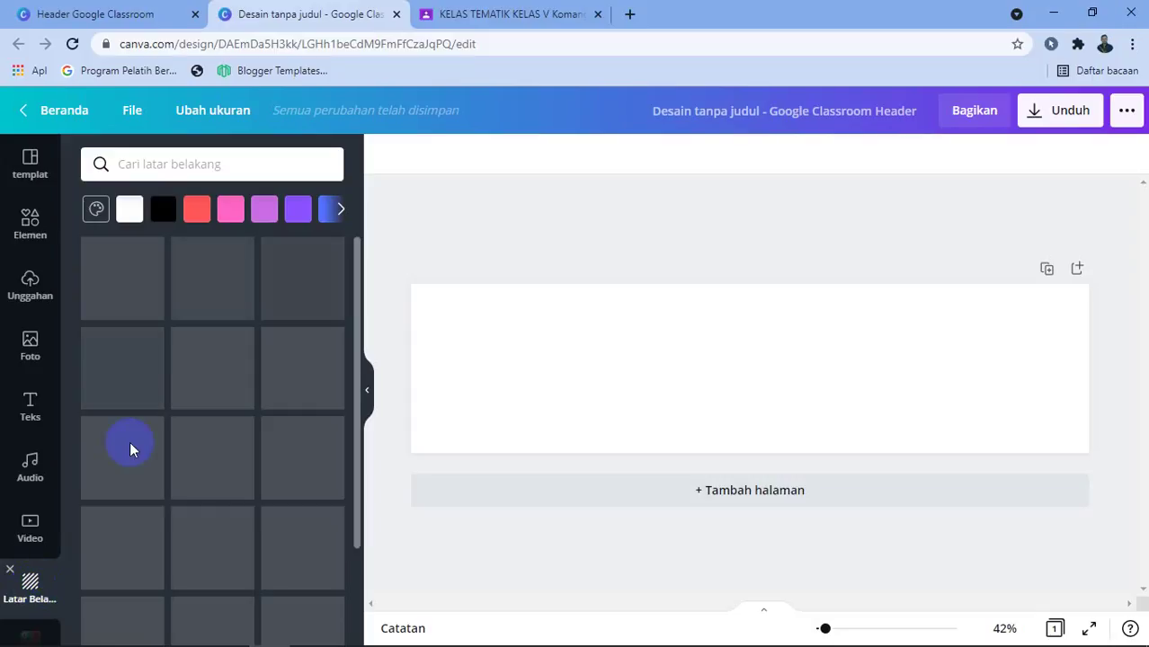
{"action": "left_click", "coordinate": [341, 210]}
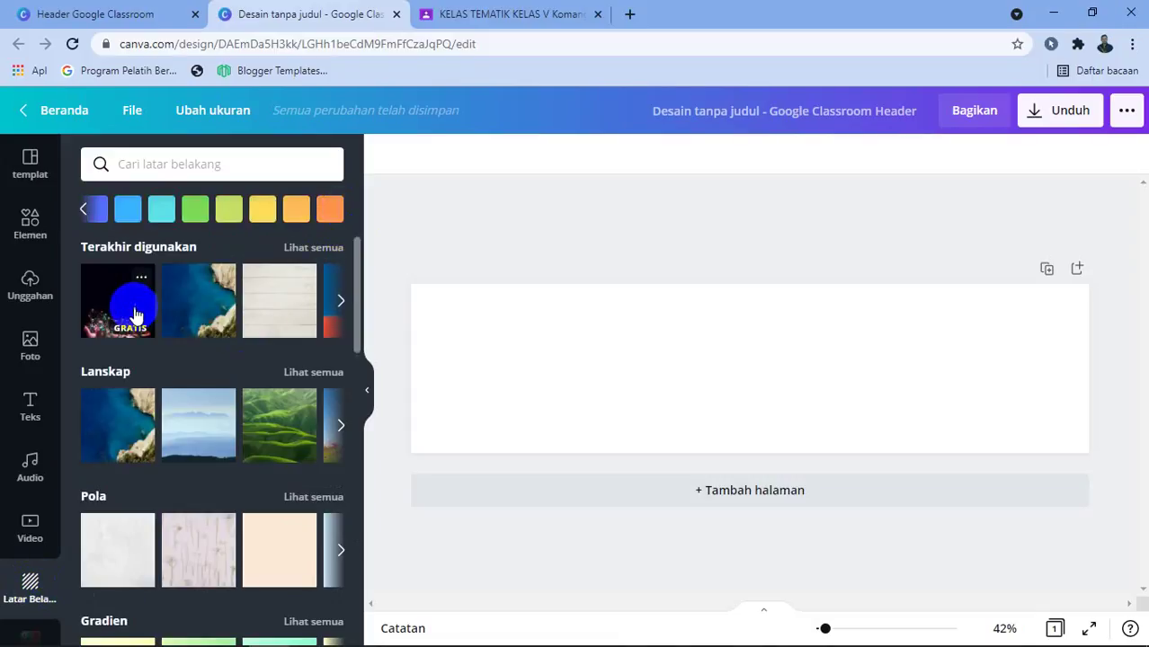
{"action": "left_click", "coordinate": [329, 214]}
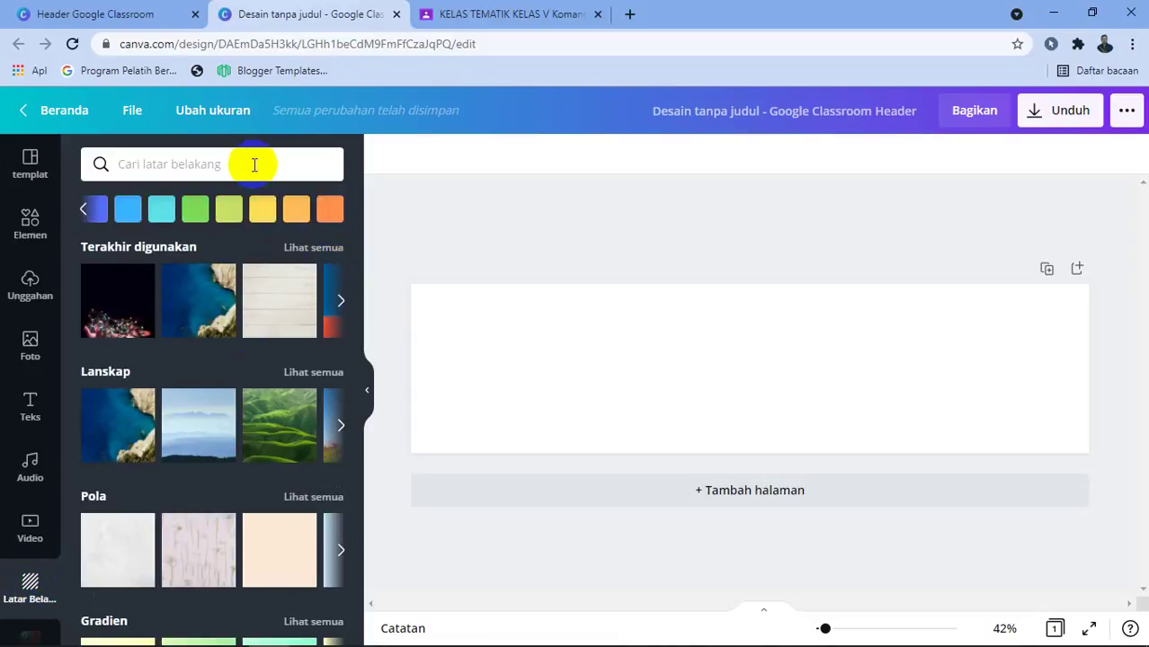
Search the backgrounds for "animated" and clear the search.
{"action": "left_click", "coordinate": [254, 165]}
{"action": "type", "text": "animated"}
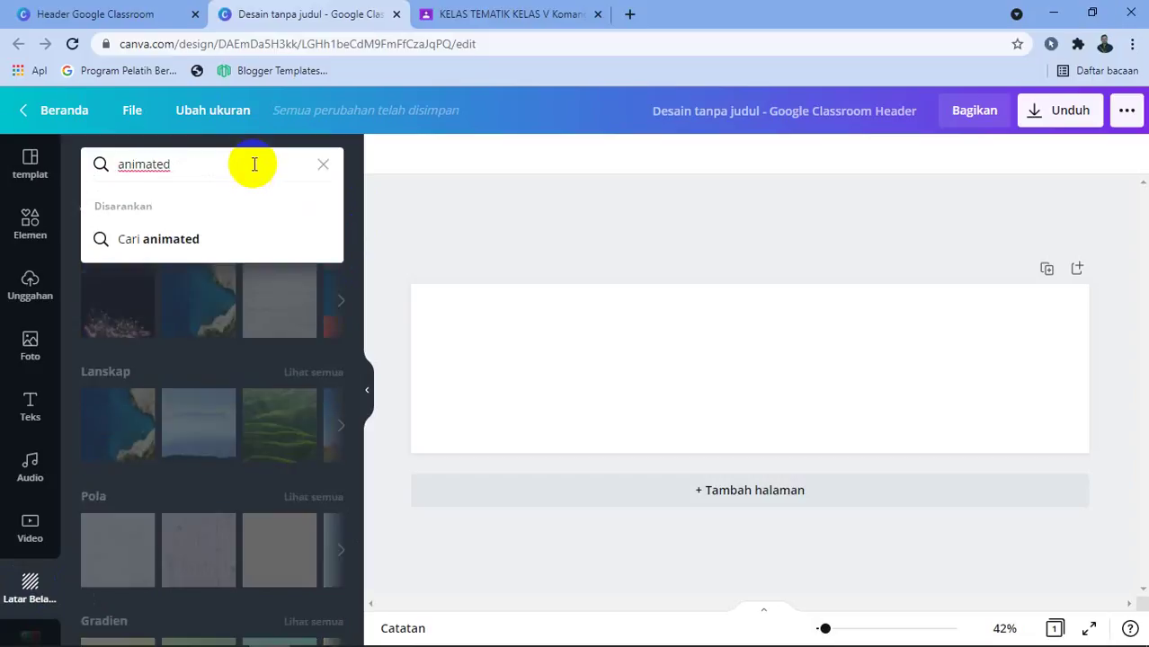
{"action": "key", "text": "Return"}
{"action": "left_click", "coordinate": [170, 165]}
{"action": "left_click_drag", "start_coordinate": [169, 165], "coordinate": [111, 166]}
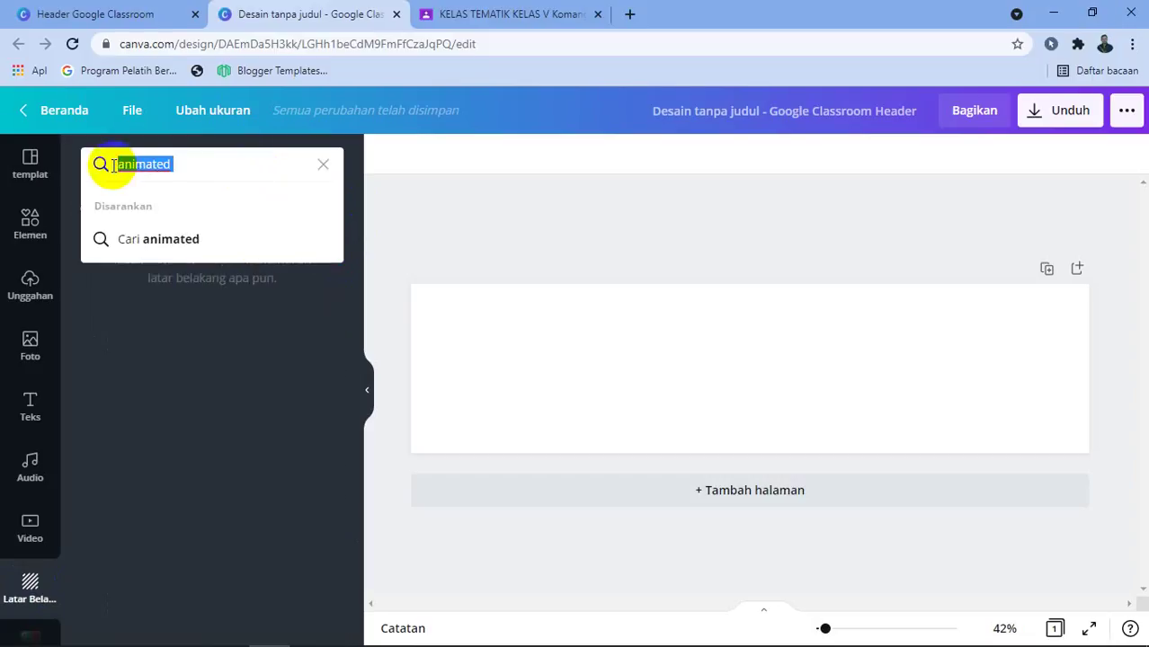
{"action": "key", "text": "BackSpace"}
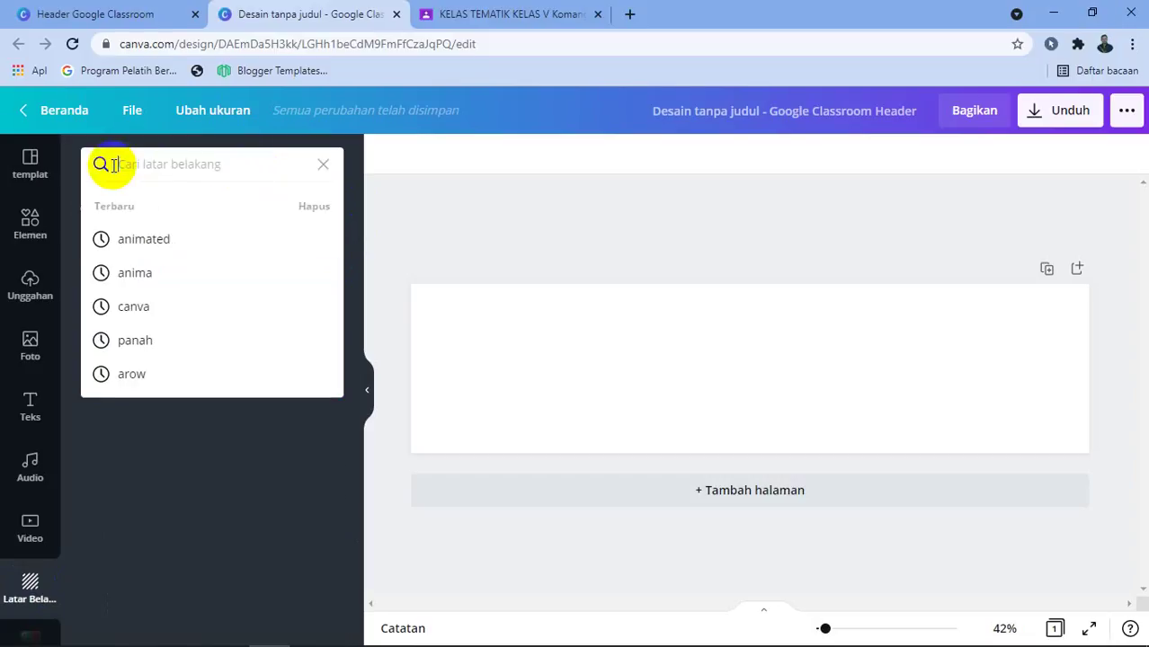
{"action": "left_click", "coordinate": [324, 167]}
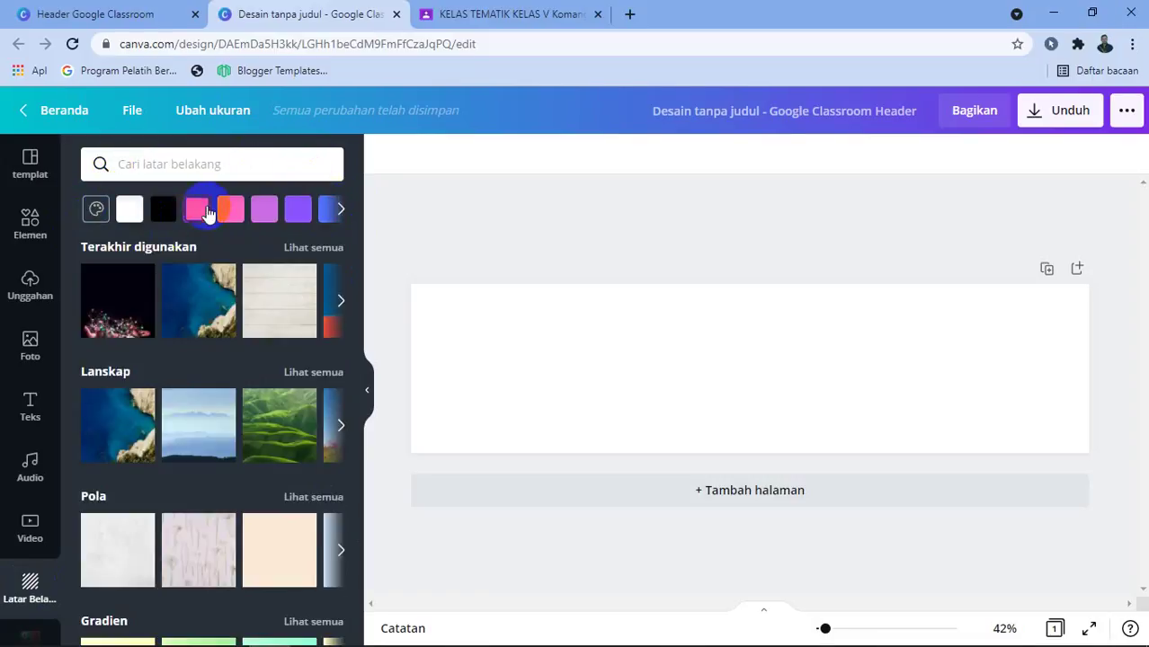
Fill the header's background with solid blue.
{"action": "left_click", "coordinate": [327, 208]}
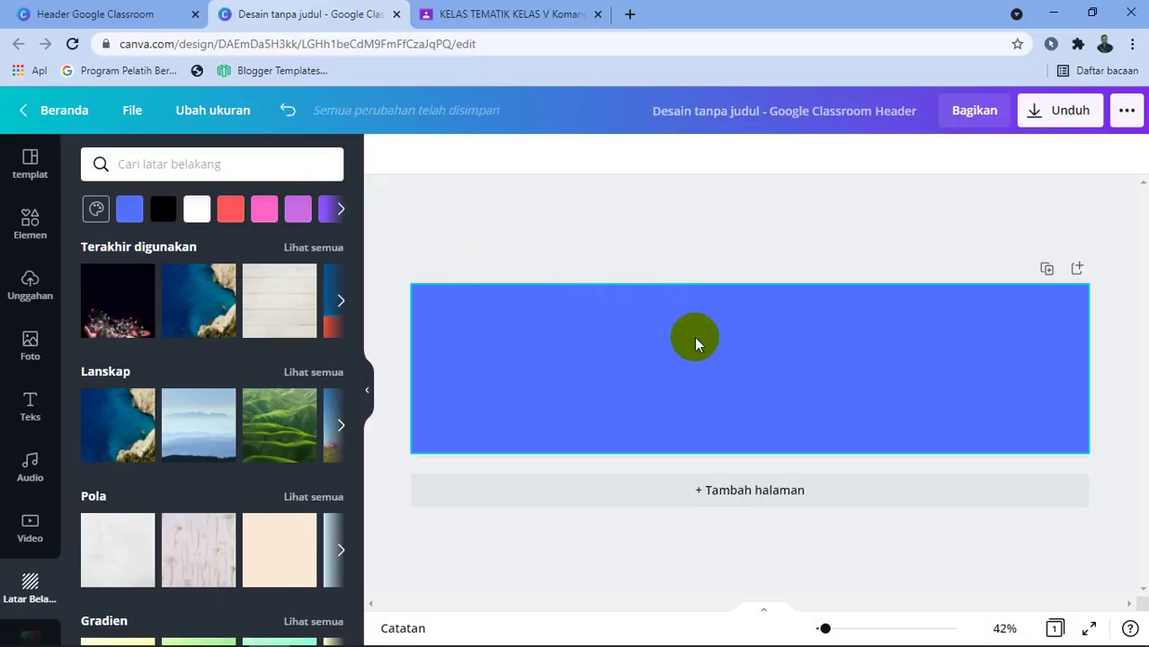
Add a heading text box to the blue header.
{"action": "left_click", "coordinate": [31, 416]}
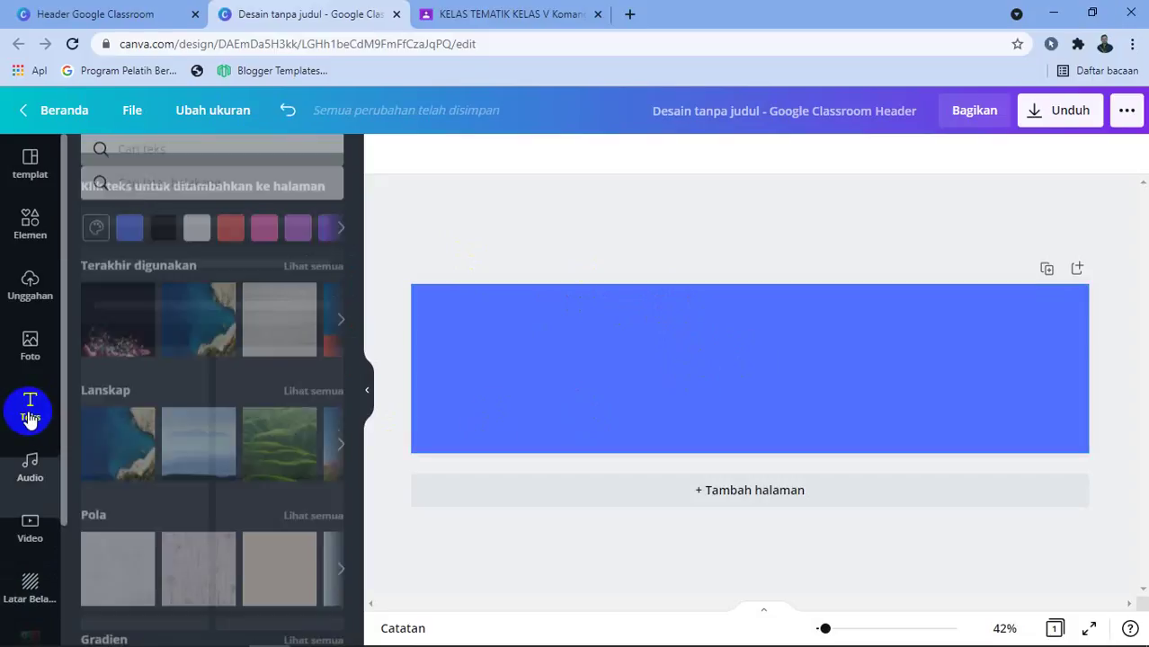
{"action": "left_click", "coordinate": [249, 248]}
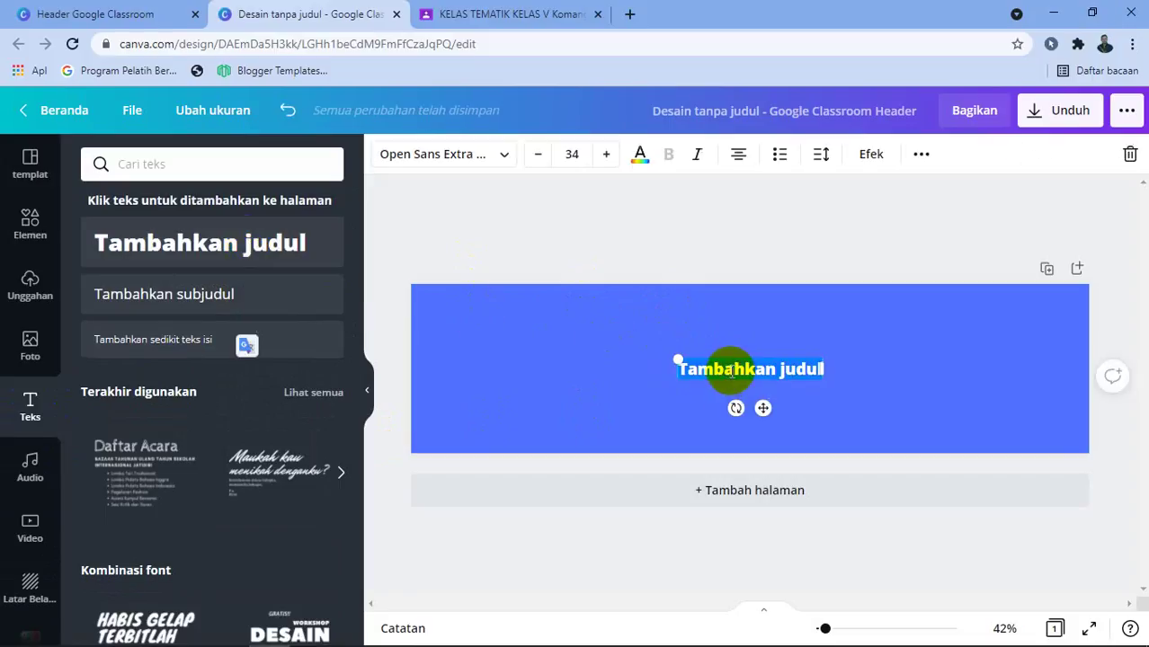
Try "KELAS TEMATIK" as the heading text and erase it.
{"action": "type", "text": "KELAS"}
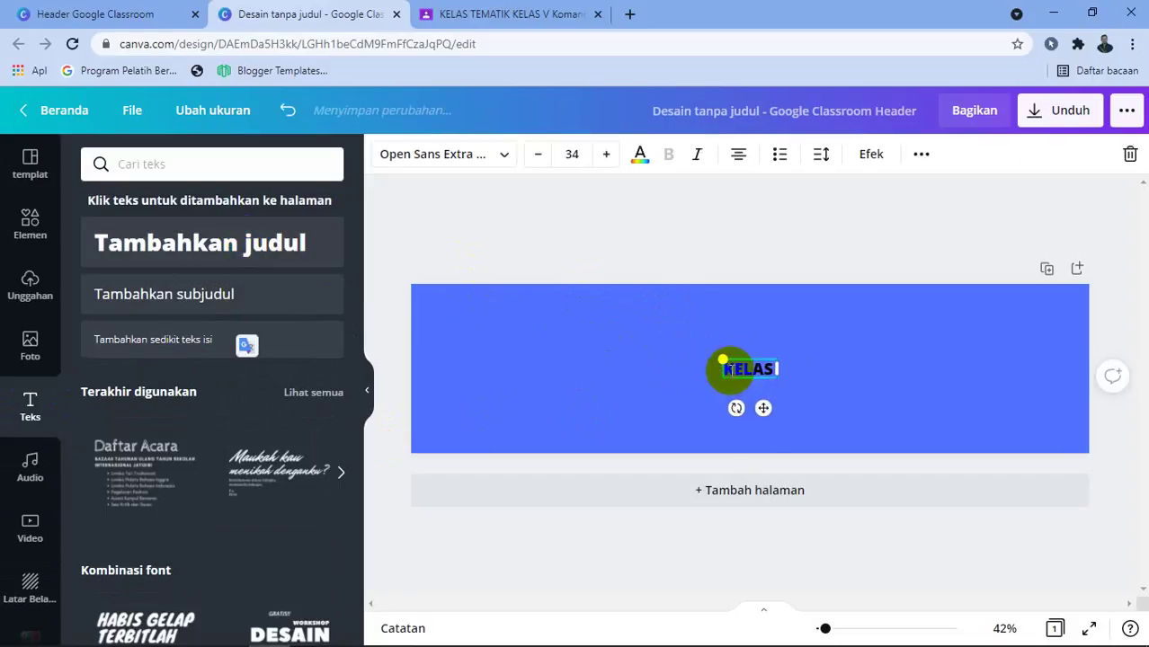
{"action": "type", "text": " TEMATIK"}
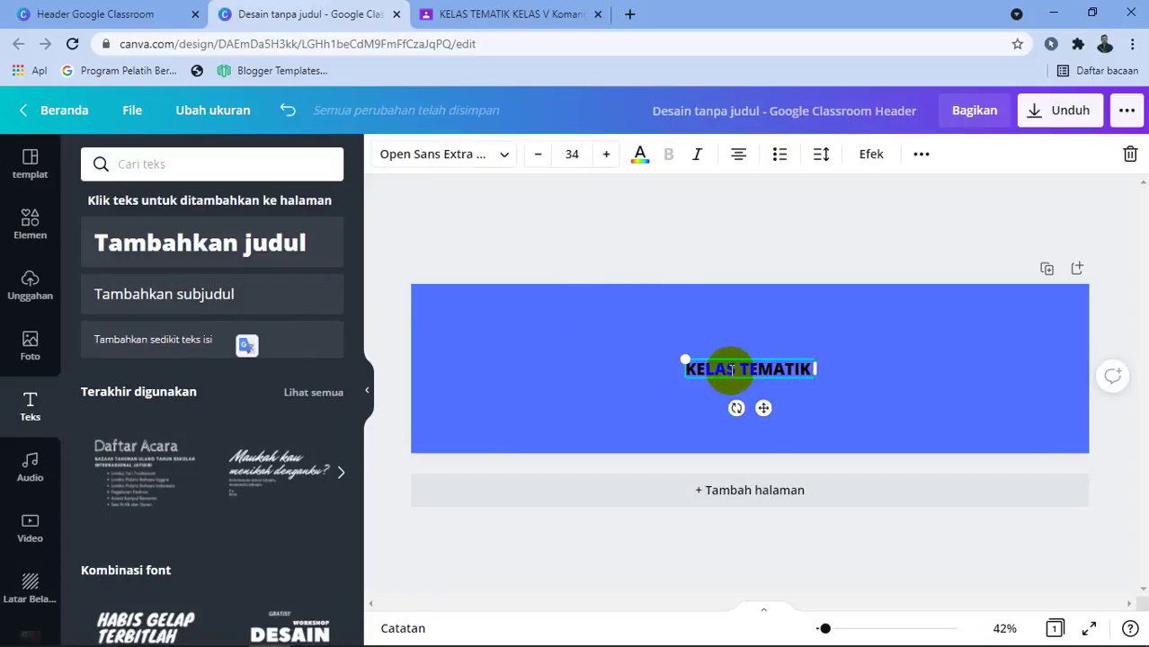
{"action": "key", "text": "BackSpace"}
{"action": "key", "text": "BackSpace"}
{"action": "key", "text": "BackSpace"}
{"action": "key", "text": "BackSpace"}
{"action": "key", "text": "BackSpace"}
{"action": "key", "text": "BackSpace"}
{"action": "key", "text": "BackSpace"}
{"action": "key", "text": "BackSpace"}
{"action": "key", "text": "BackSpace"}
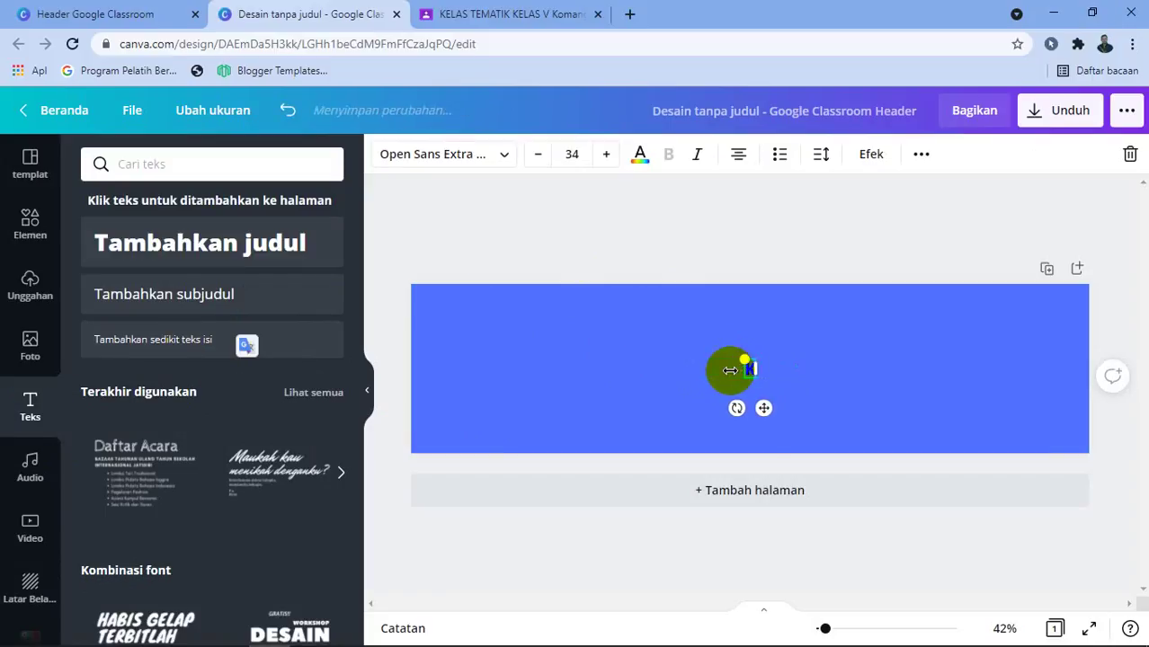
Enter the heading as "MAPEL TEMATIK KELAS IV" with "SD NEGERI 1 BAKTISERAGA" on the second line.
{"action": "type", "text": "MAPEL TEM"}
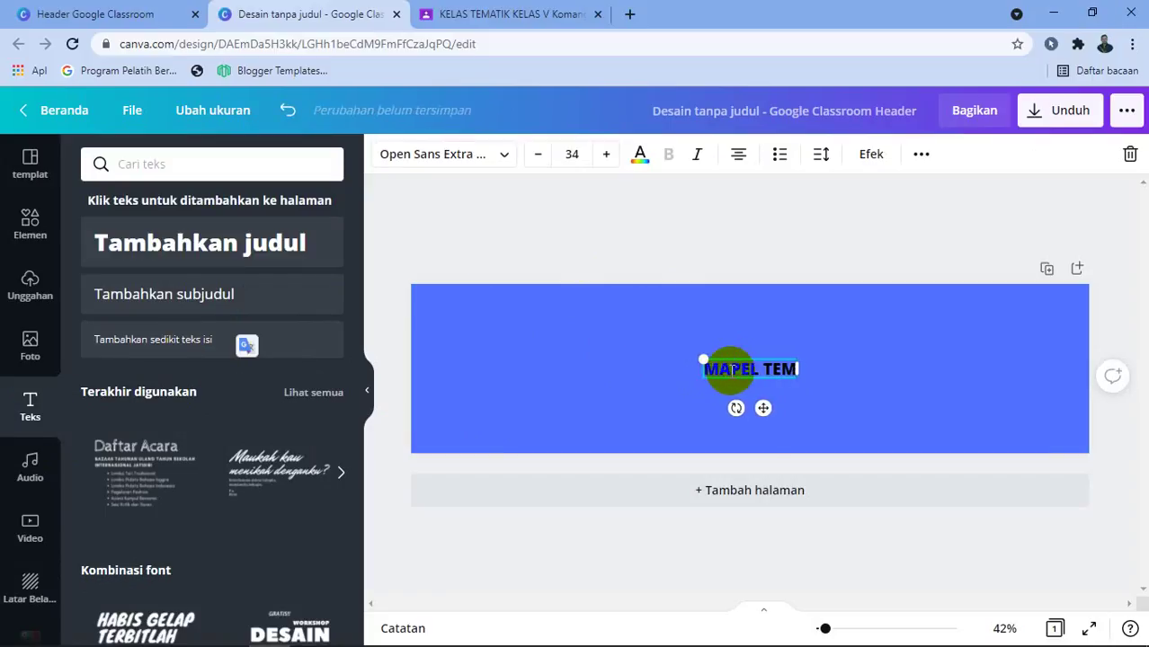
{"action": "type", "text": "ATIK KELAS "}
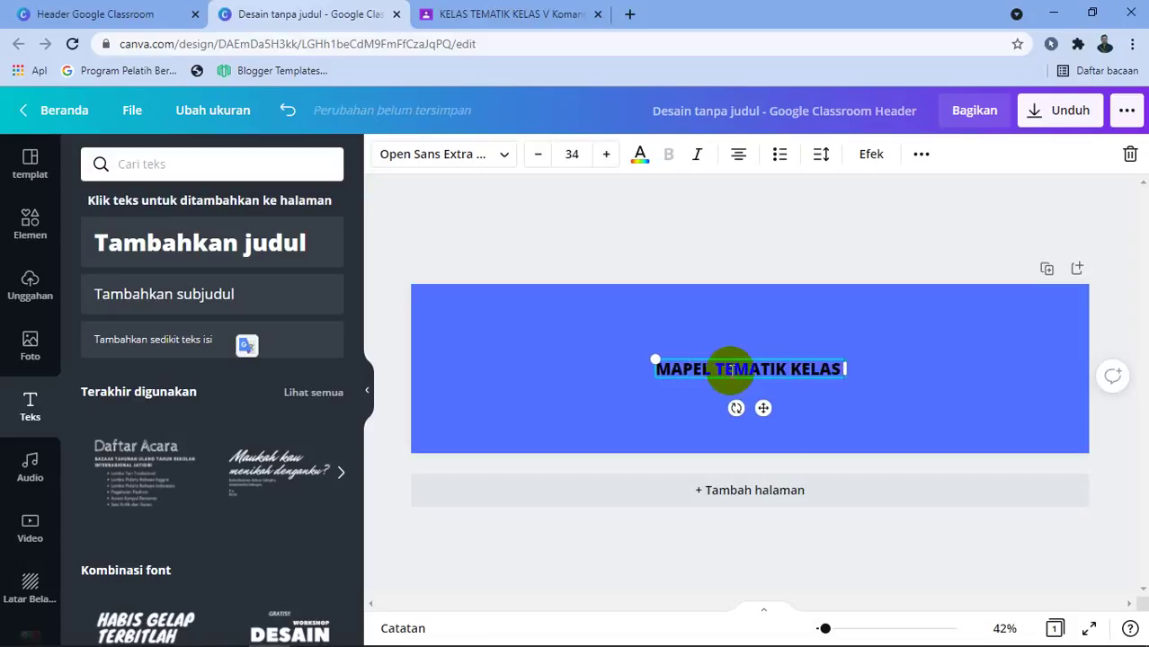
{"action": "type", "text": "I"}
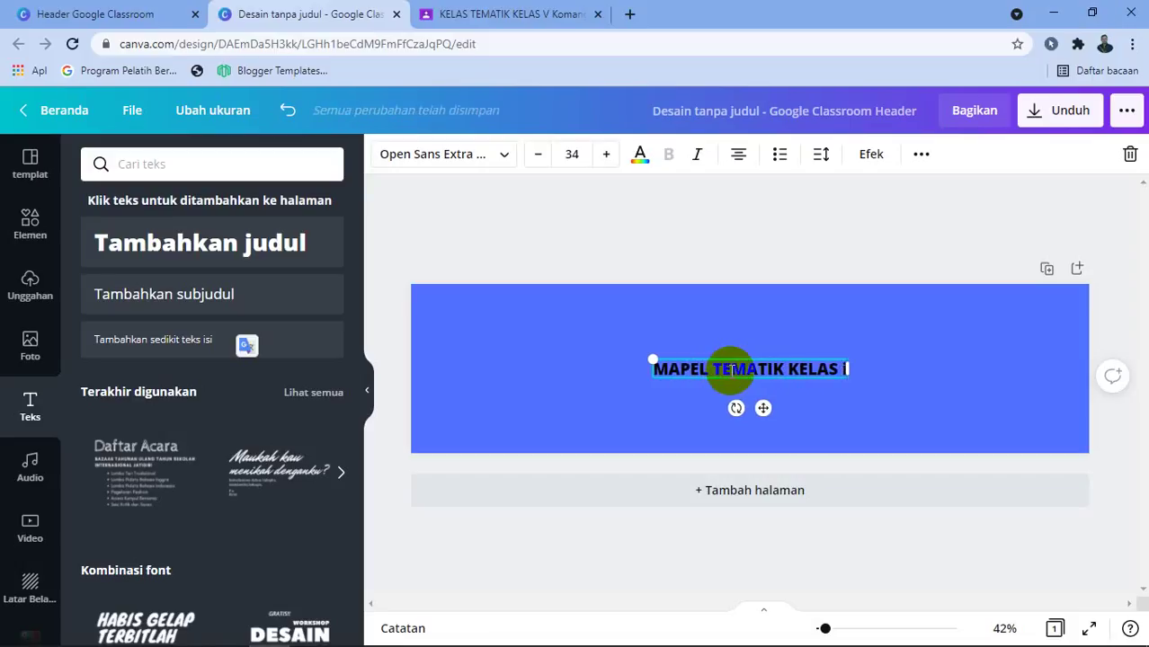
{"action": "type", "text": "V"}
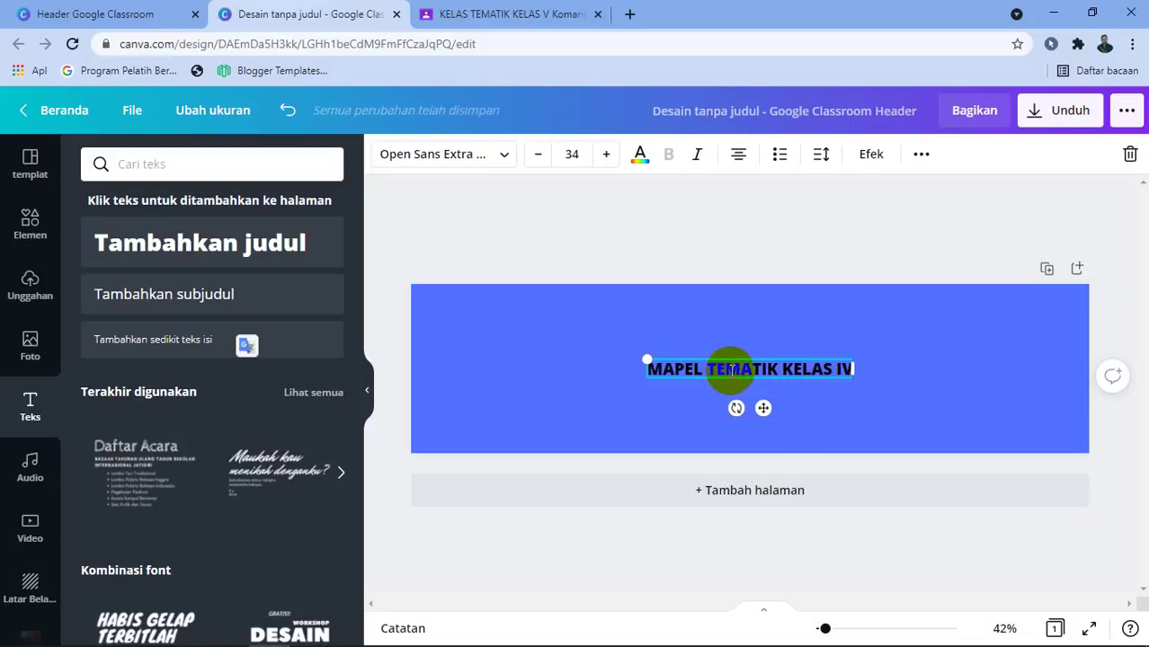
{"action": "key", "text": "Return"}
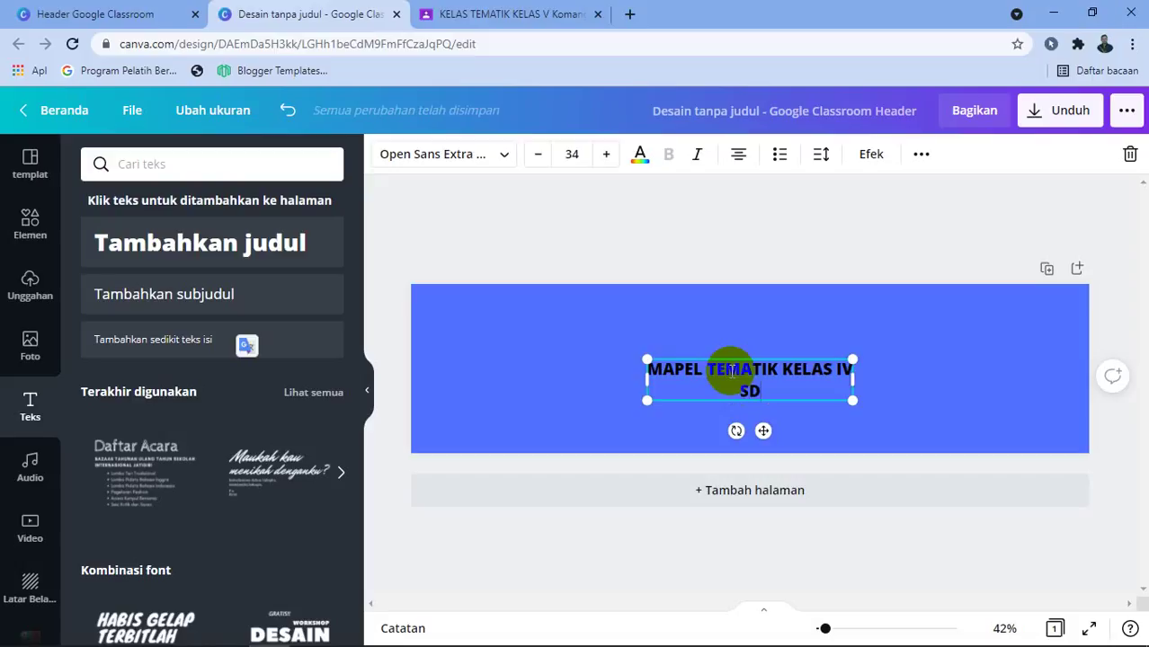
{"action": "type", "text": "SD NEGERI 2"}
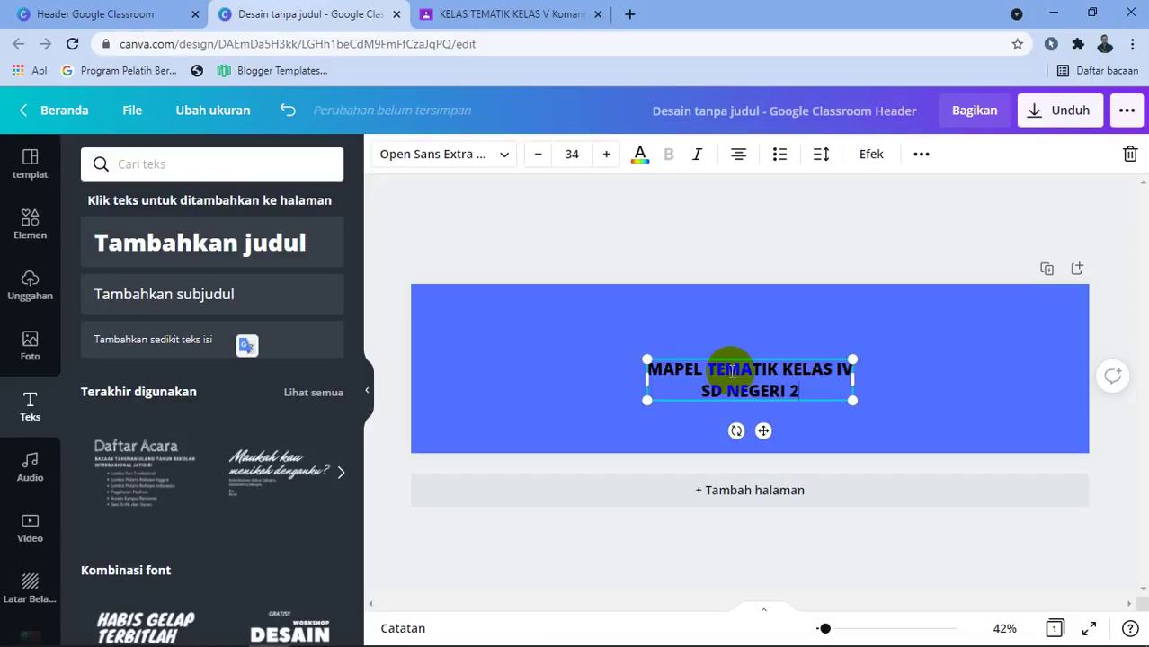
{"action": "key", "text": "BackSpace"}
{"action": "type", "text": "1 BAKTISERAGA"}
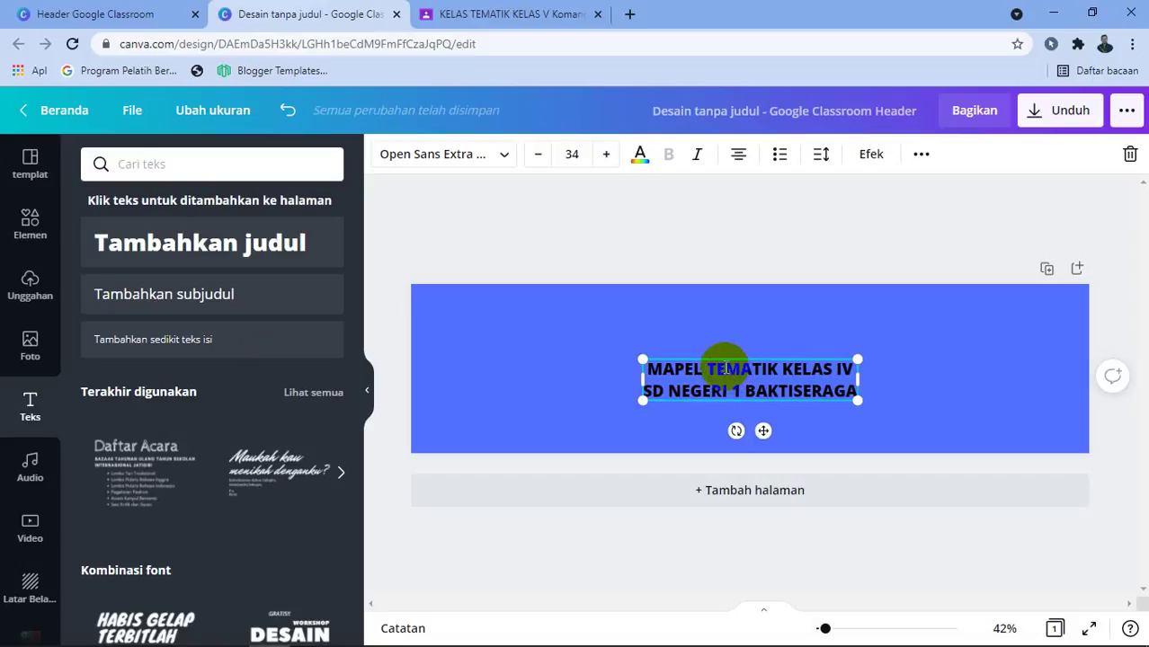
Set the colour of both heading lines to white.
{"action": "triple_click", "coordinate": [725, 369]}
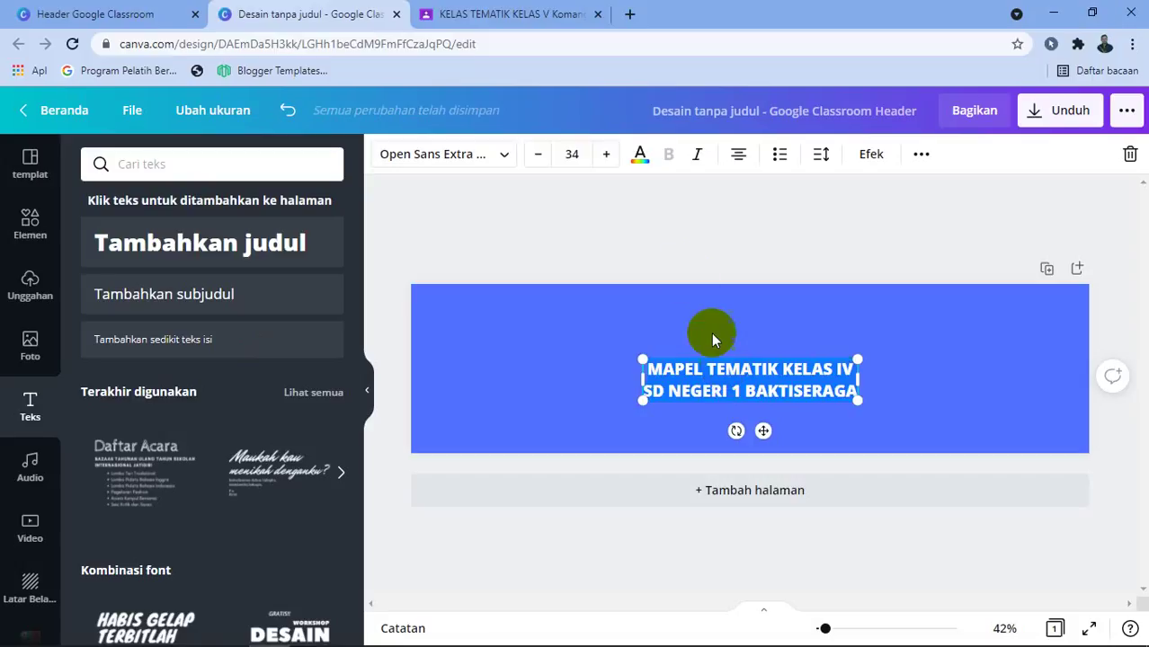
{"action": "left_click", "coordinate": [642, 164]}
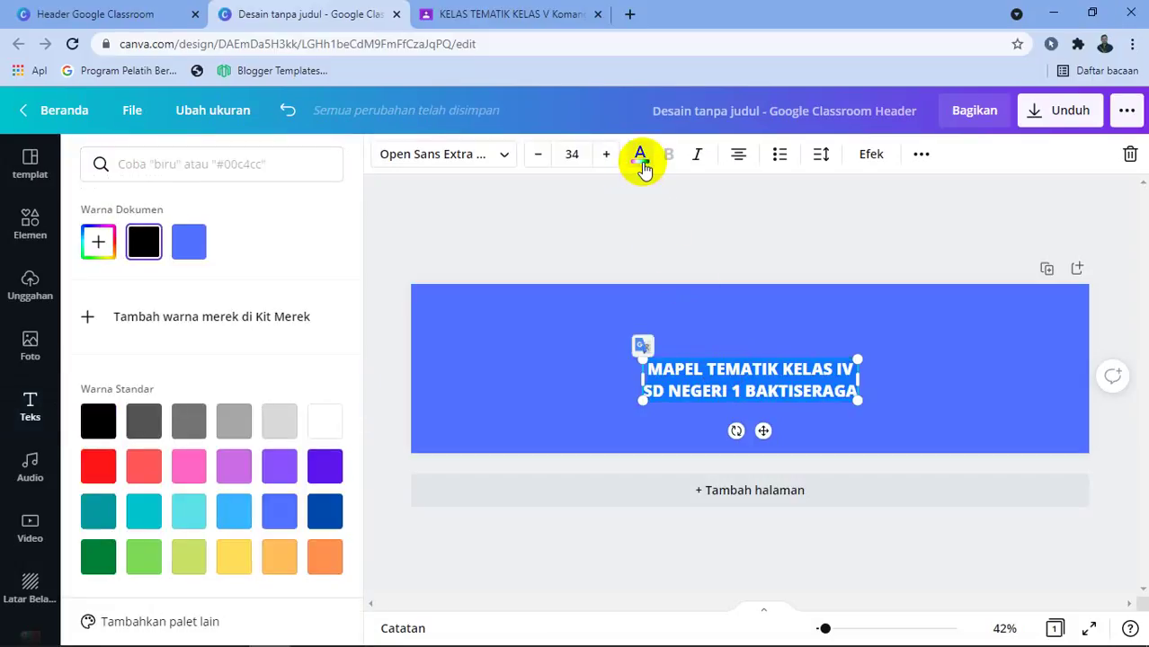
{"action": "left_click", "coordinate": [326, 422]}
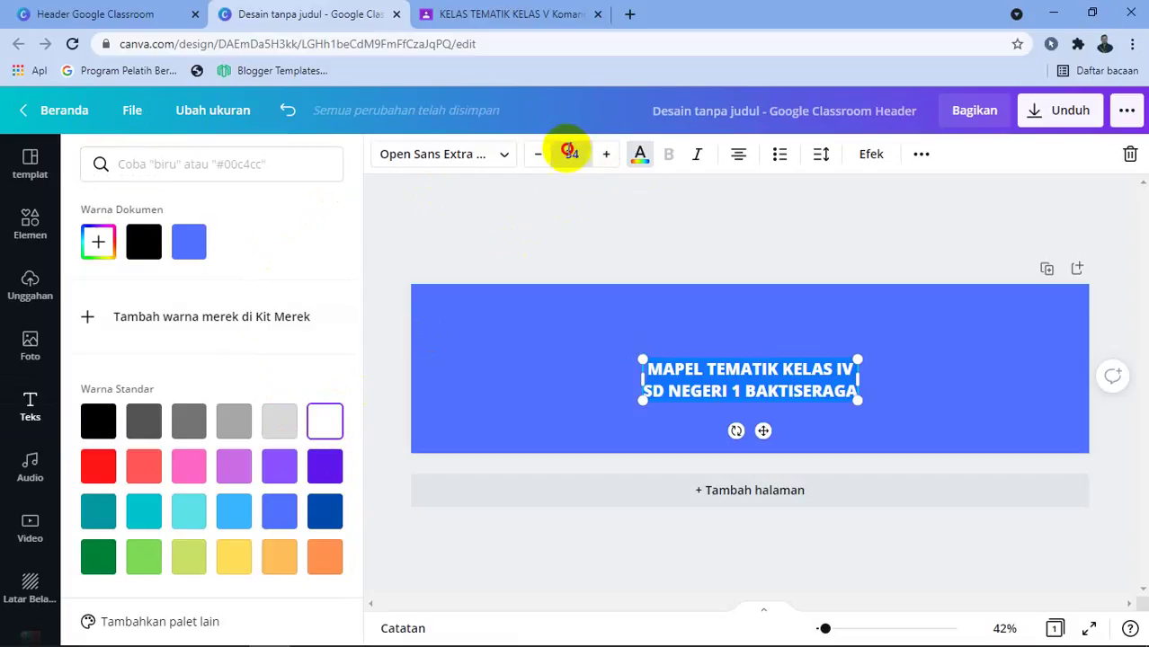
Set the heading's font size to 48 and move it up into the upper half of the banner.
{"action": "left_click", "coordinate": [570, 152]}
{"action": "scroll", "coordinate": [629, 305], "scroll_direction": "down", "scroll_amount": 3}
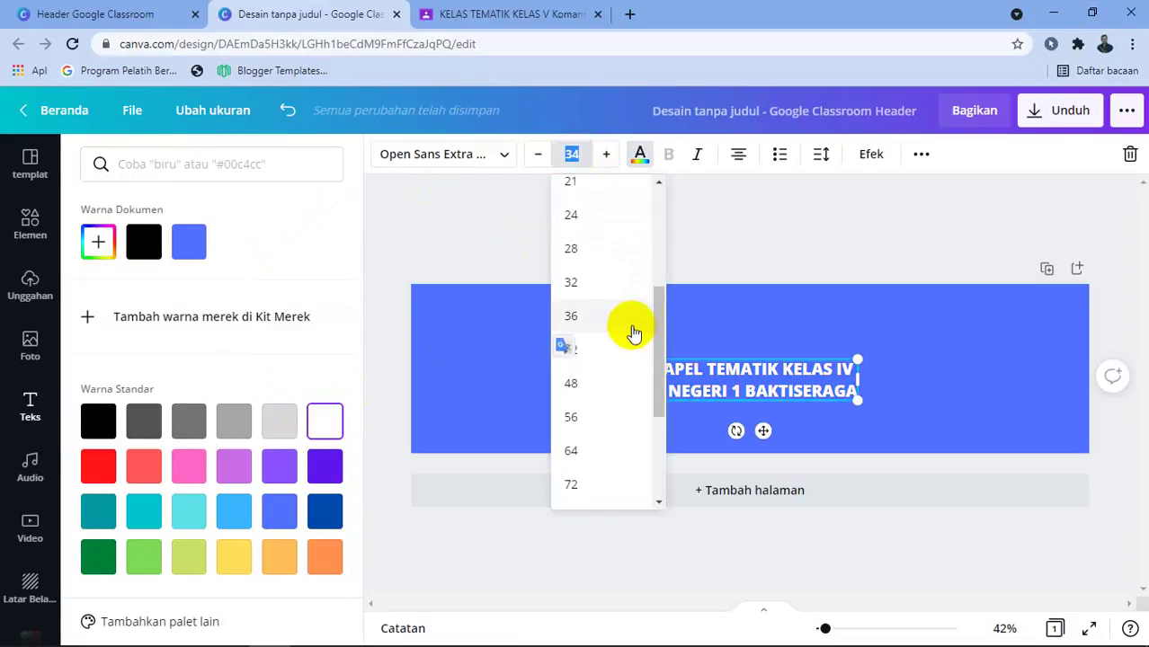
{"action": "left_click", "coordinate": [582, 385]}
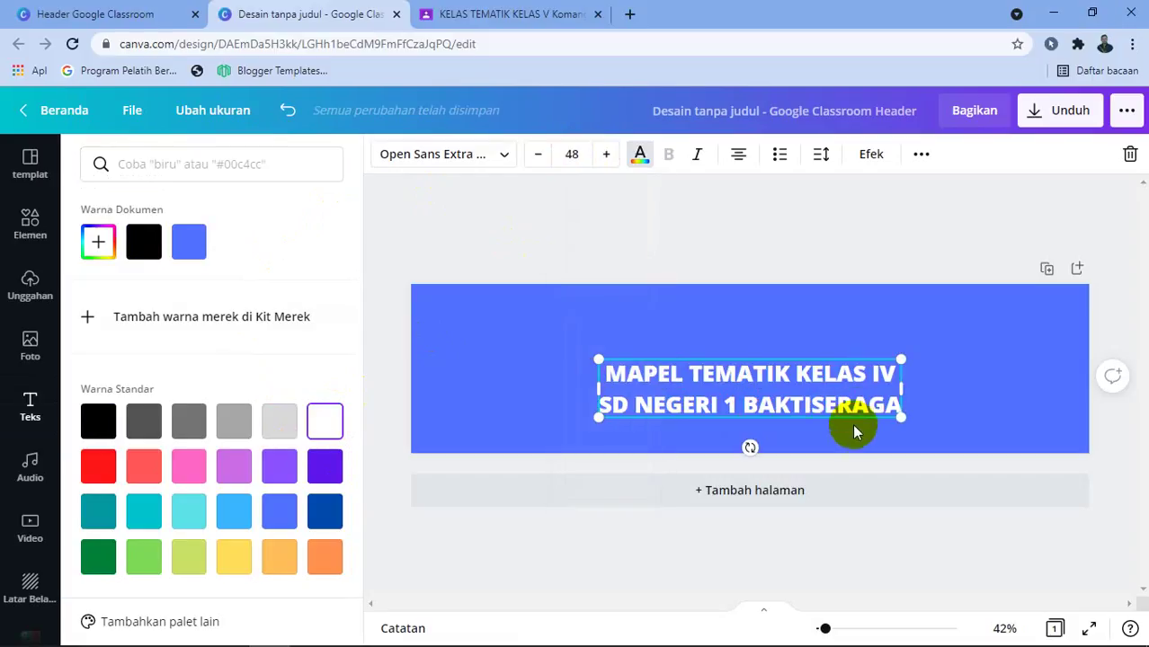
{"action": "left_click_drag", "start_coordinate": [855, 418], "coordinate": [855, 369]}
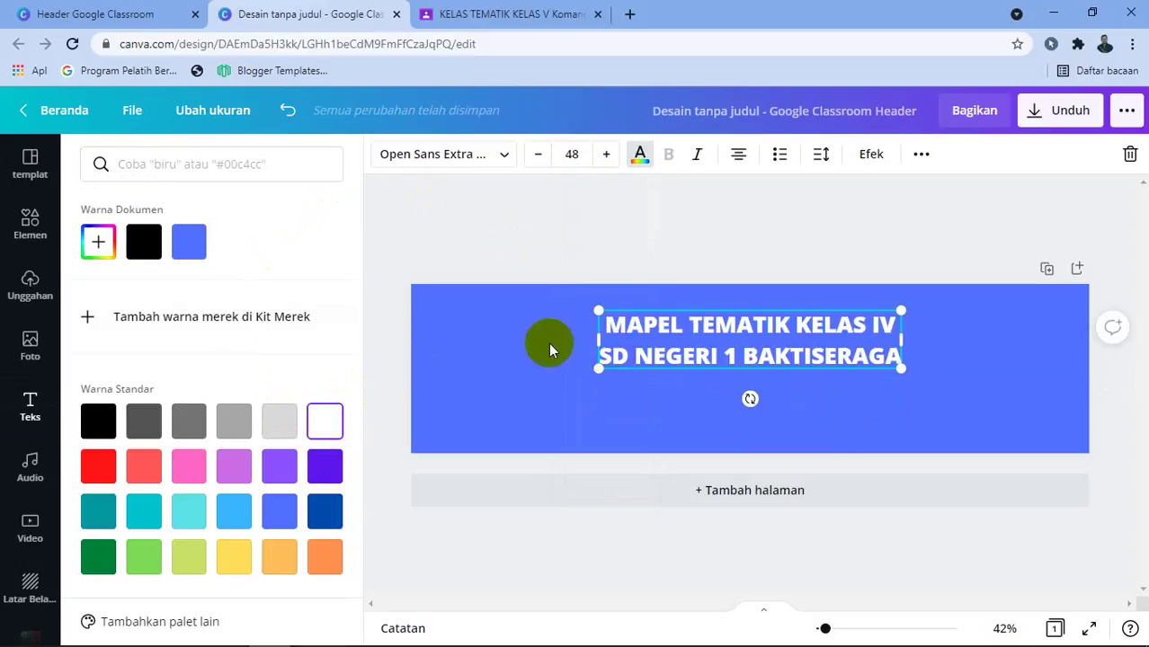
Try dark blue as the heading's text colour and undo the last two changes.
{"action": "left_click", "coordinate": [321, 513]}
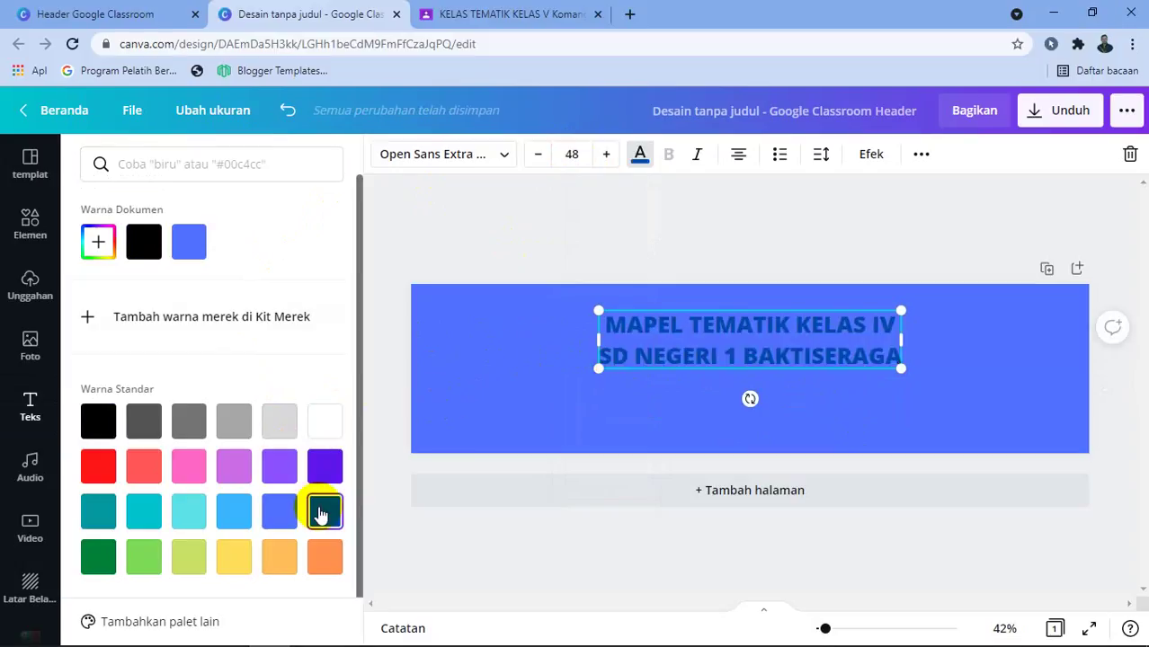
{"action": "key", "text": "ctrl+z"}
{"action": "key", "text": "ctrl+z"}
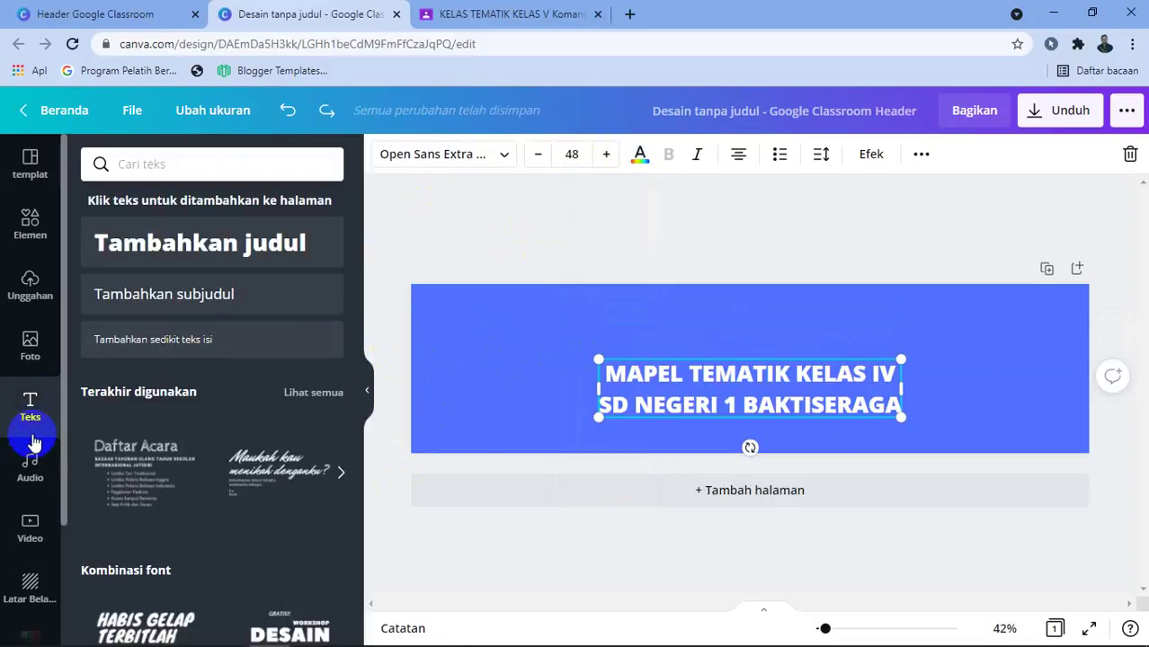
Change the banner background to the dark blue from the standard colours.
{"action": "left_click", "coordinate": [18, 574]}
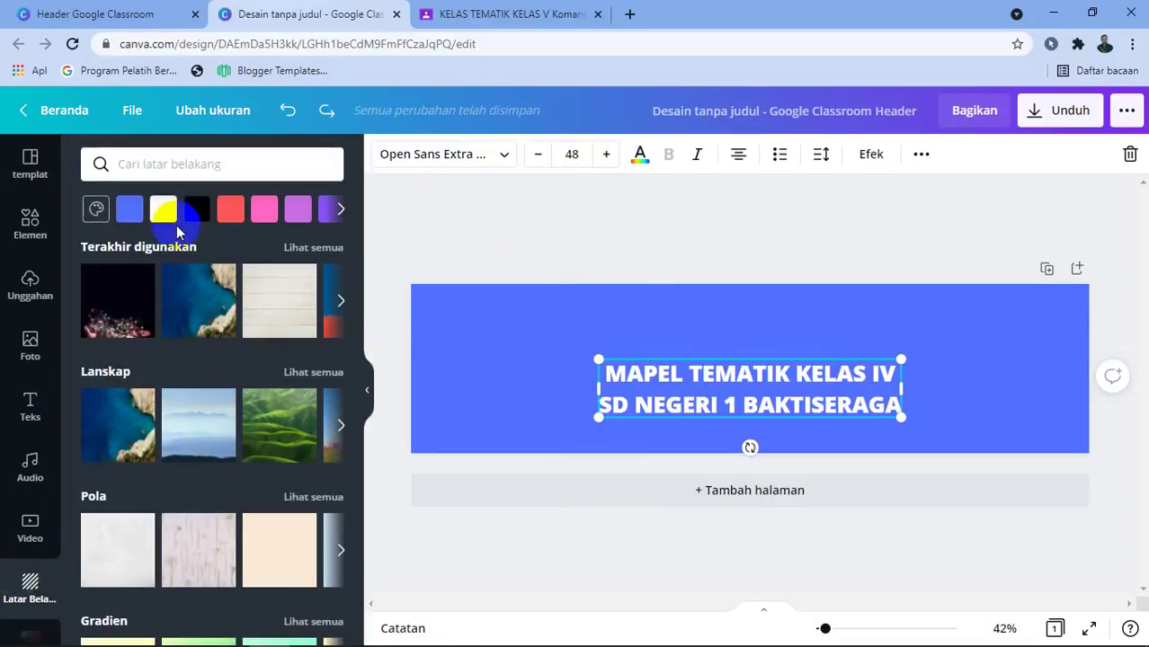
{"action": "left_click", "coordinate": [343, 214]}
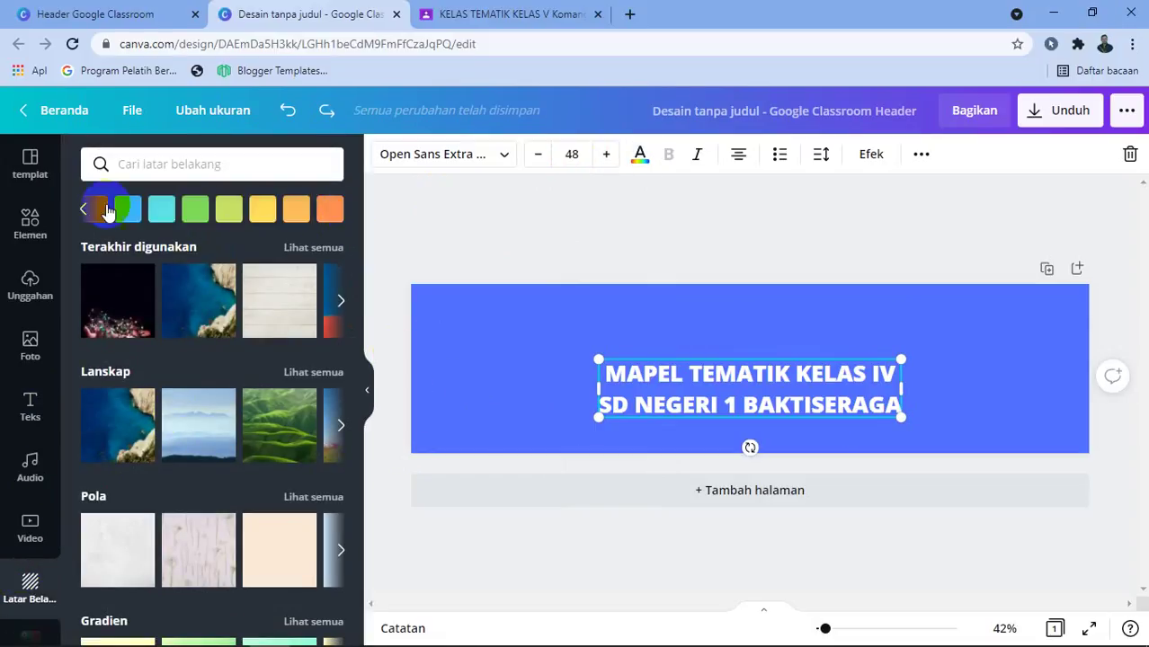
{"action": "left_click", "coordinate": [84, 212]}
{"action": "left_click", "coordinate": [96, 209]}
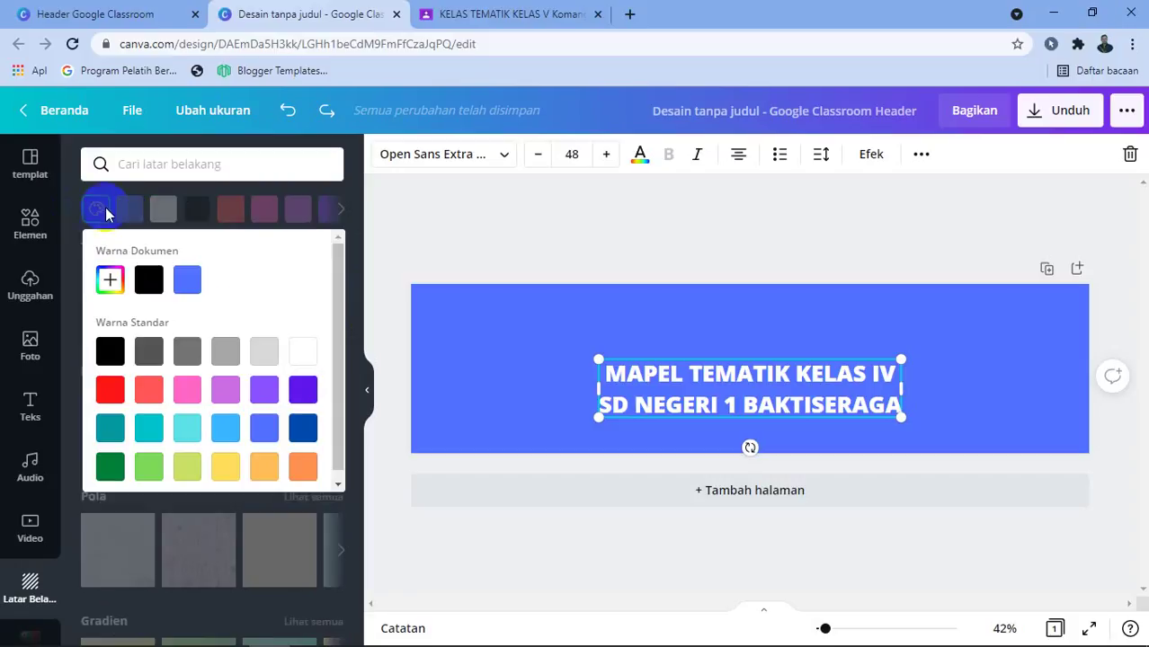
{"action": "left_click", "coordinate": [302, 436]}
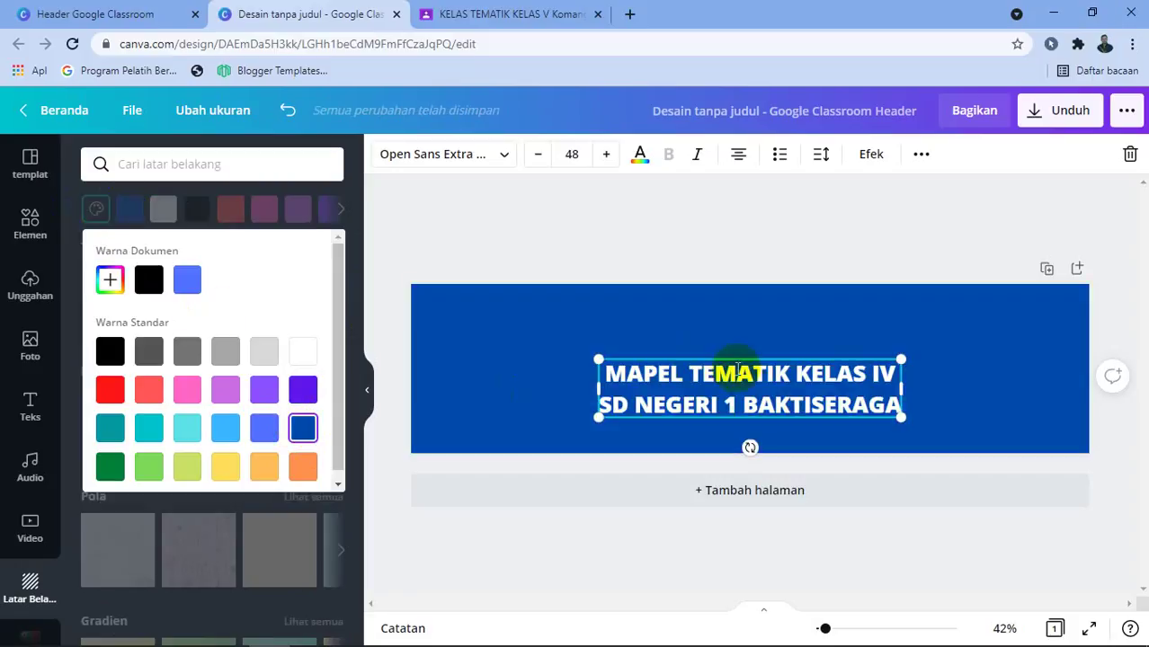
Move the heading up near the banner's upper edge and put "KELAS IV" on its own line.
{"action": "left_click", "coordinate": [766, 407]}
{"action": "left_click_drag", "start_coordinate": [766, 406], "coordinate": [770, 357]}
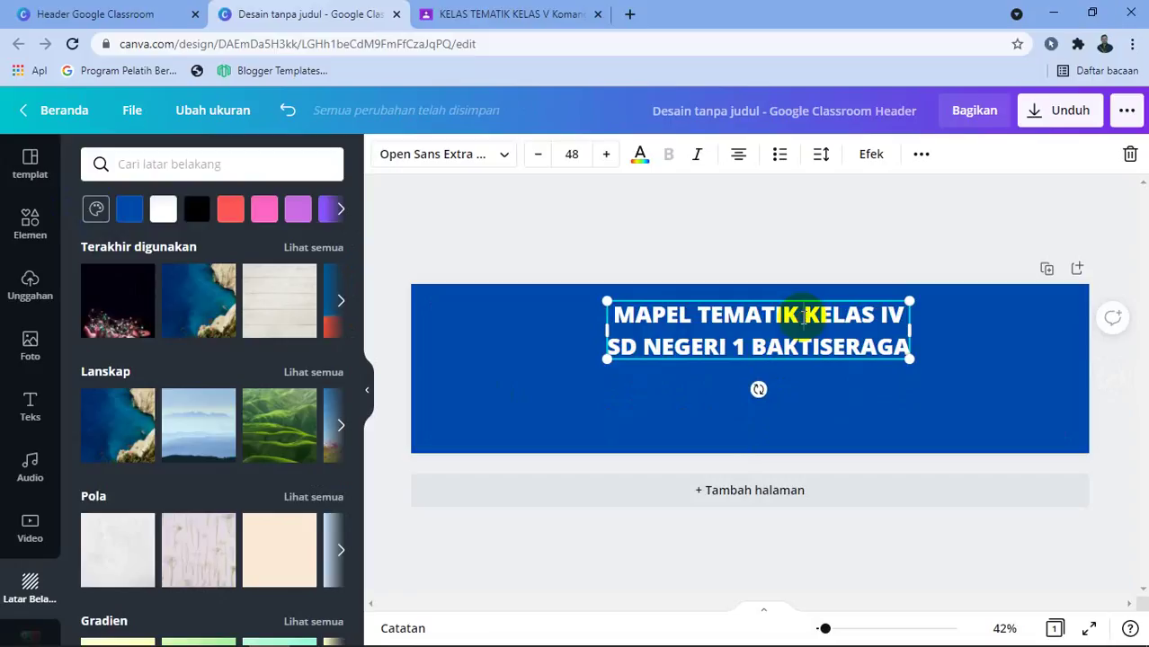
{"action": "left_click", "coordinate": [803, 316]}
{"action": "key", "text": "Return"}
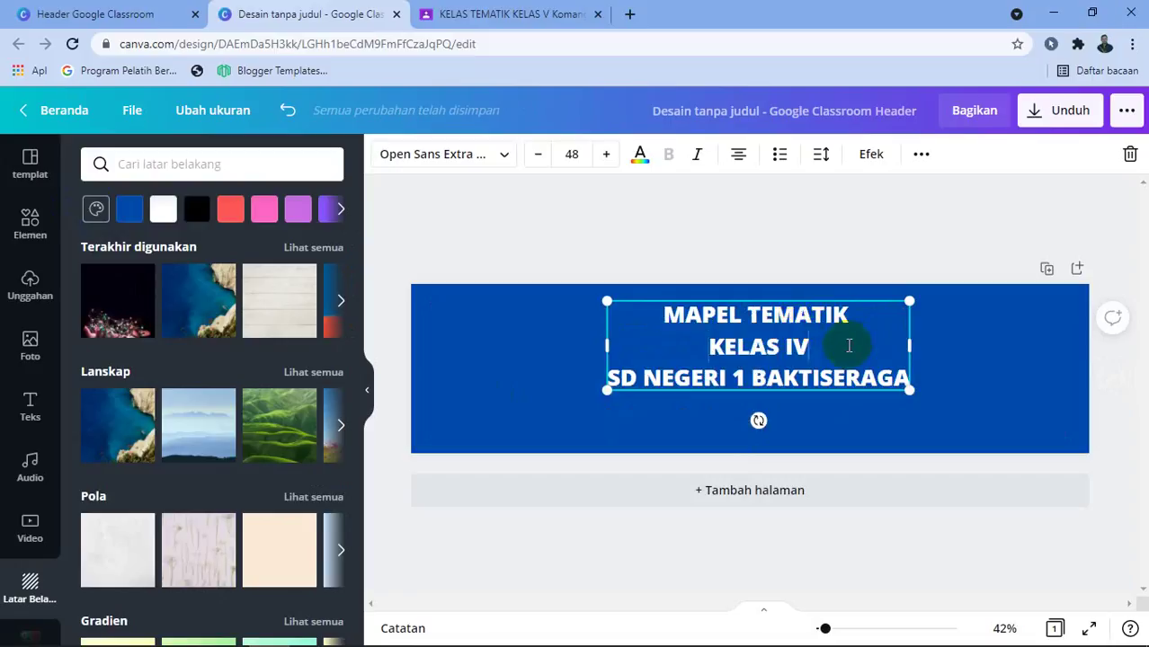
Set the colour of all three heading lines to the standard yellow.
{"action": "key", "text": "ctrl+a"}
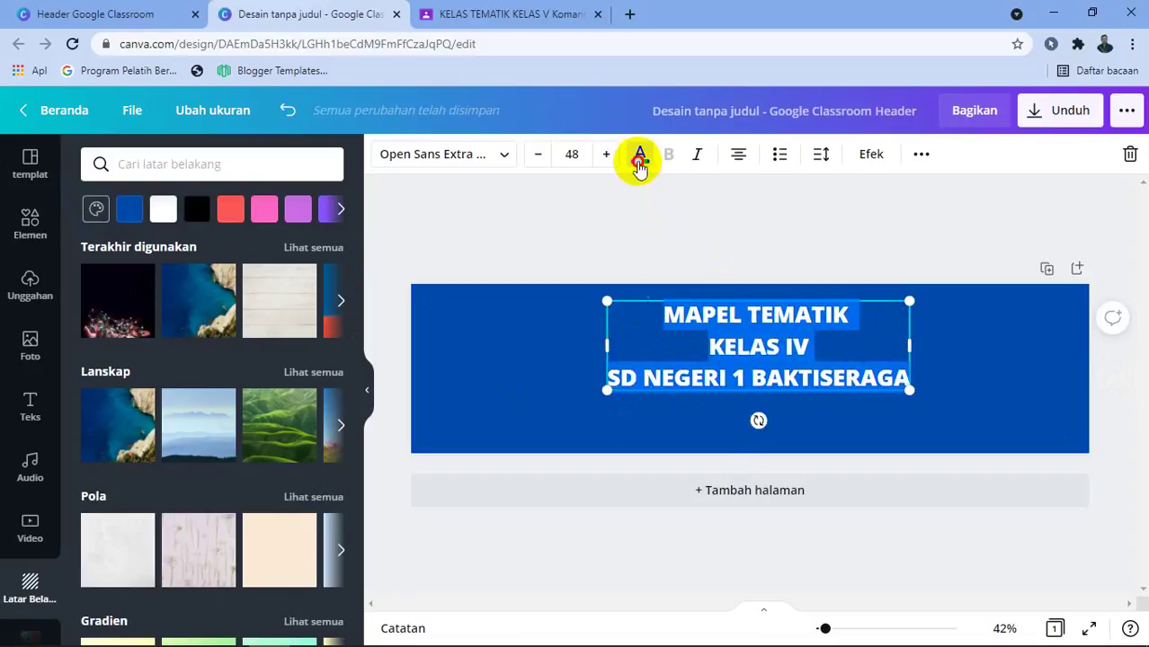
{"action": "left_click", "coordinate": [639, 162]}
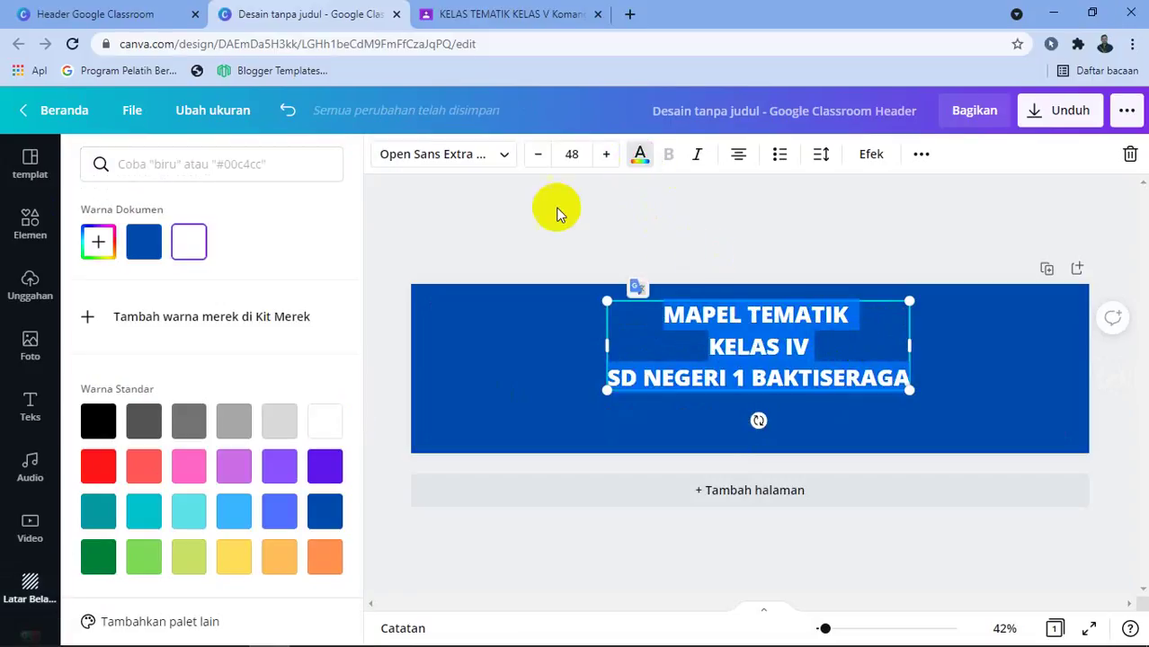
{"action": "left_click", "coordinate": [235, 557]}
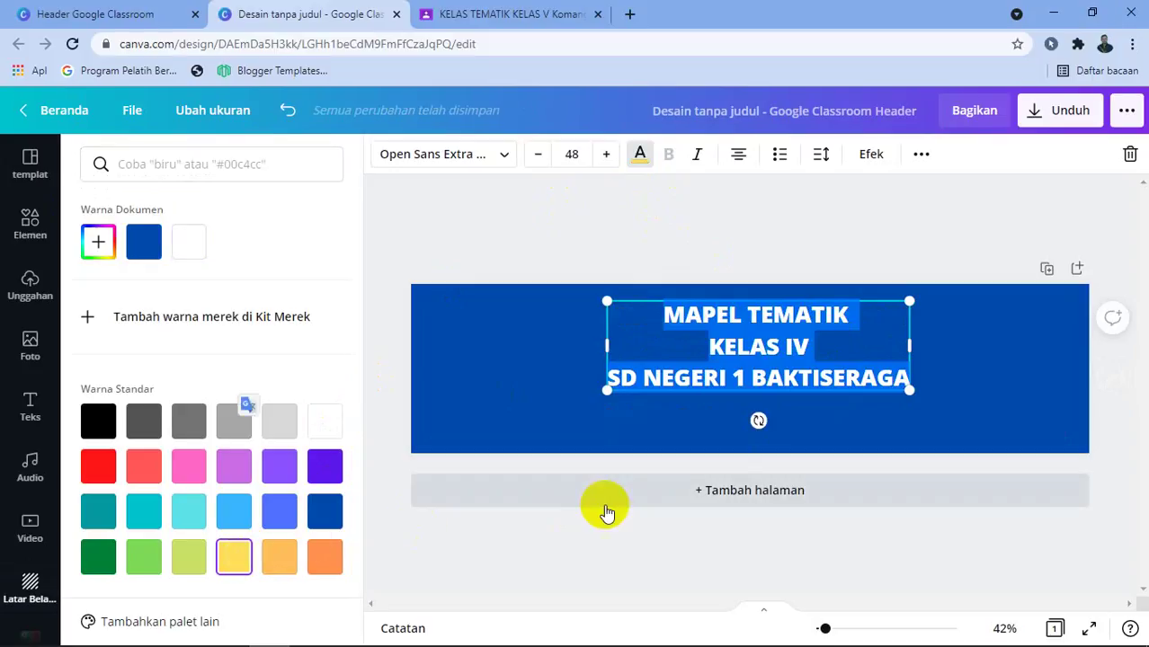
{"action": "left_click", "coordinate": [967, 436]}
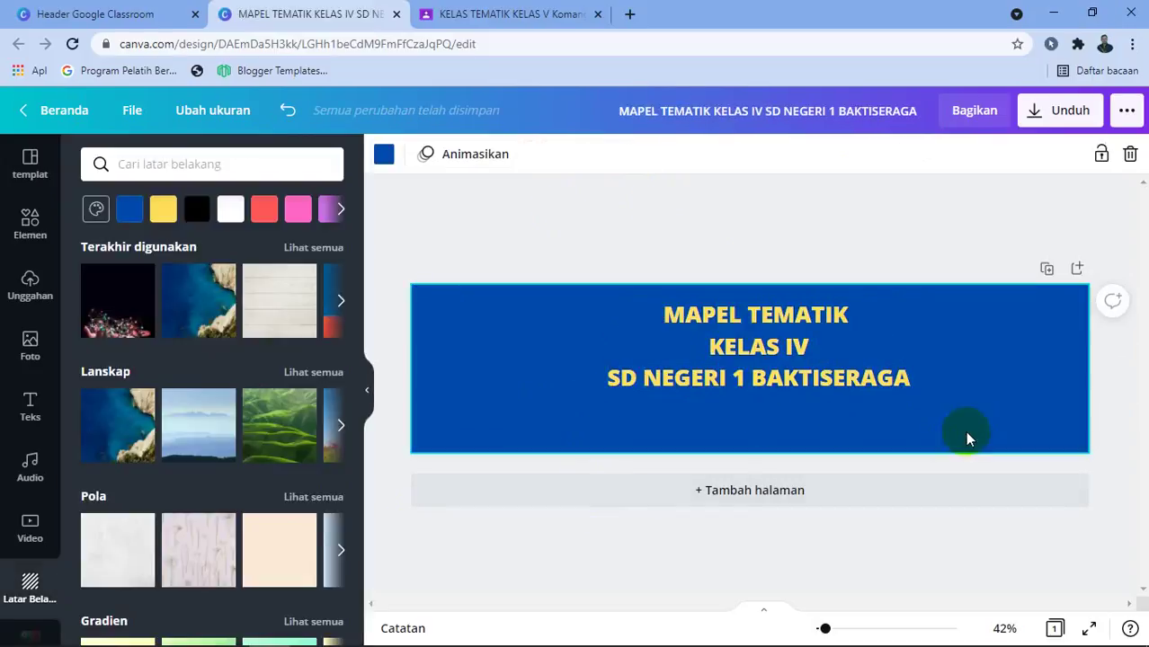
Add a subheading, enlarge it to a font size of about 28.6 and place it just below the heading.
{"action": "left_click", "coordinate": [33, 418]}
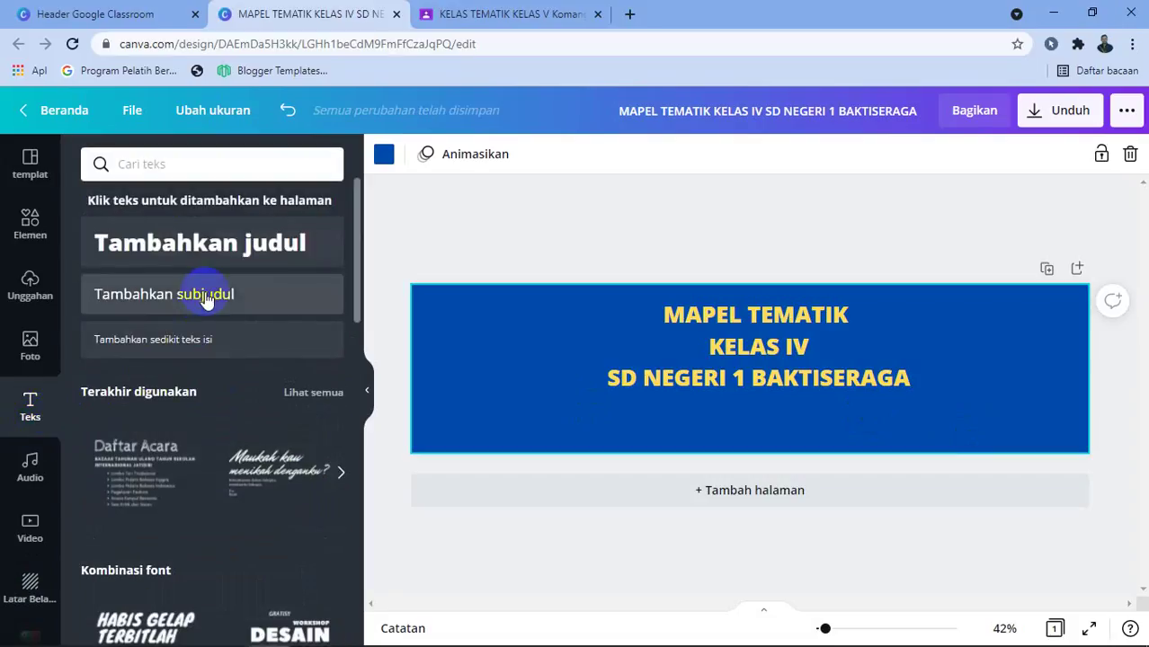
{"action": "left_click", "coordinate": [205, 300]}
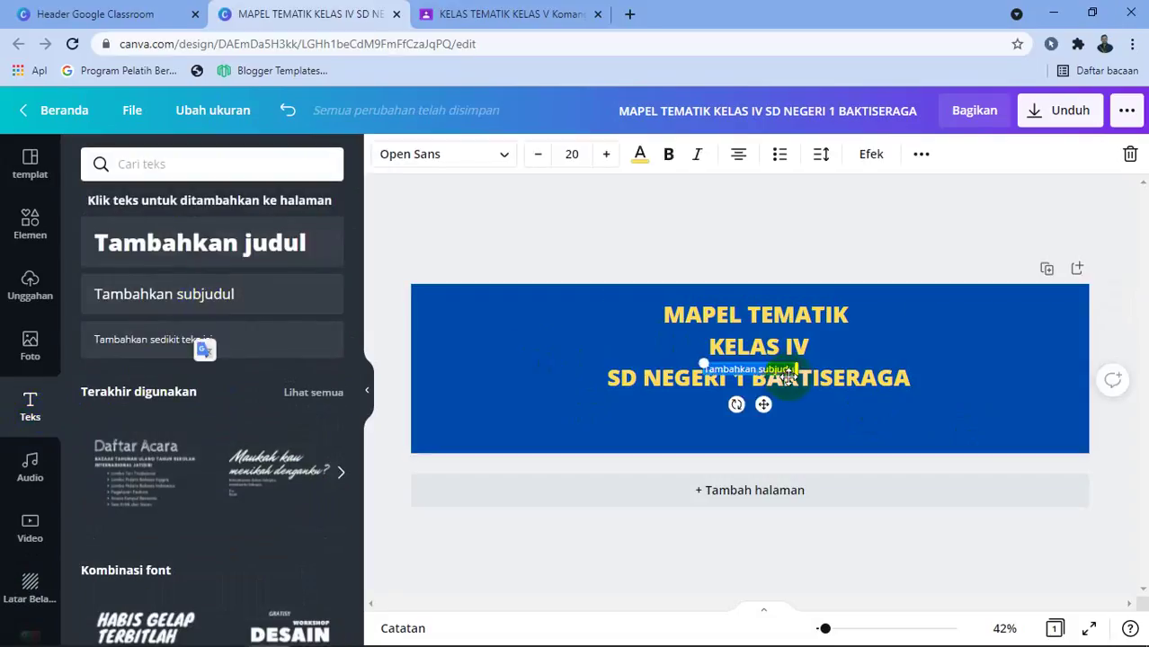
{"action": "left_click_drag", "start_coordinate": [793, 376], "coordinate": [770, 441]}
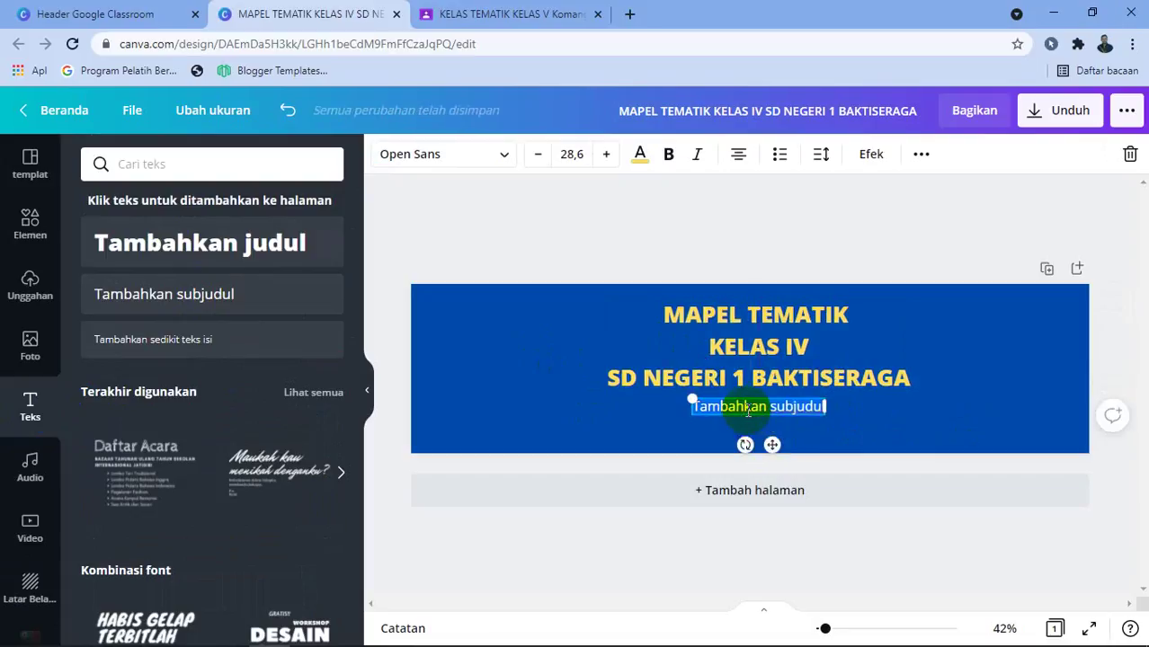
Replace the subheading's placeholder text with "Semester Ganjil Tahun pelajaran 2021/2022".
{"action": "key", "text": "BackSpace"}
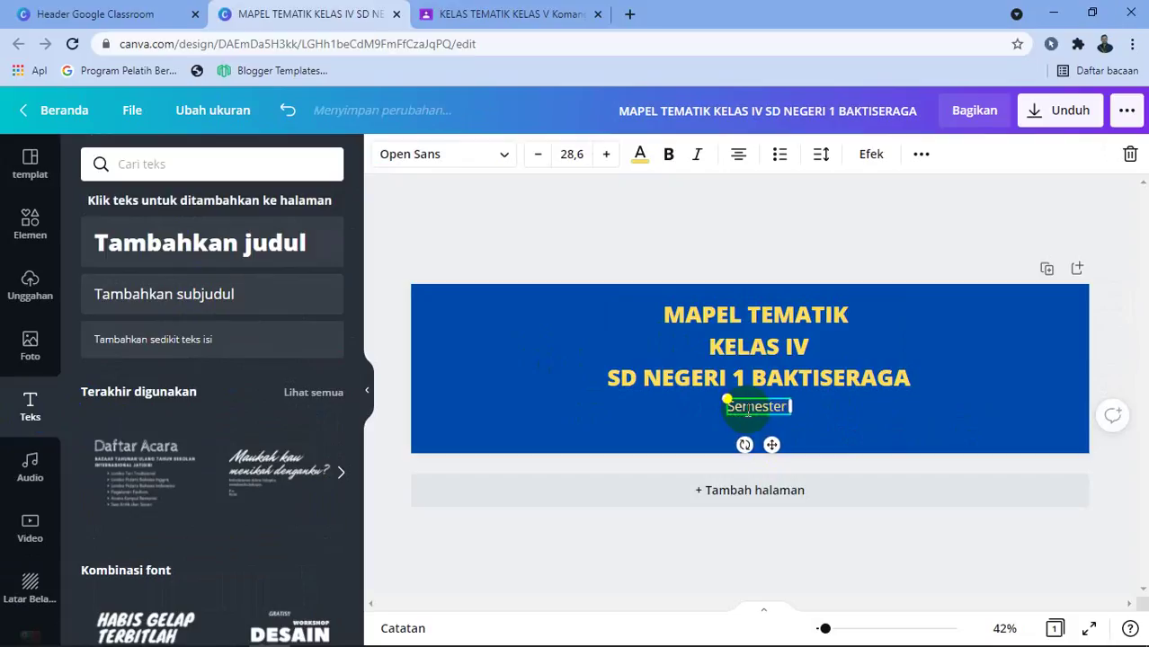
{"action": "type", "text": "Semester Ganjil Tahu"}
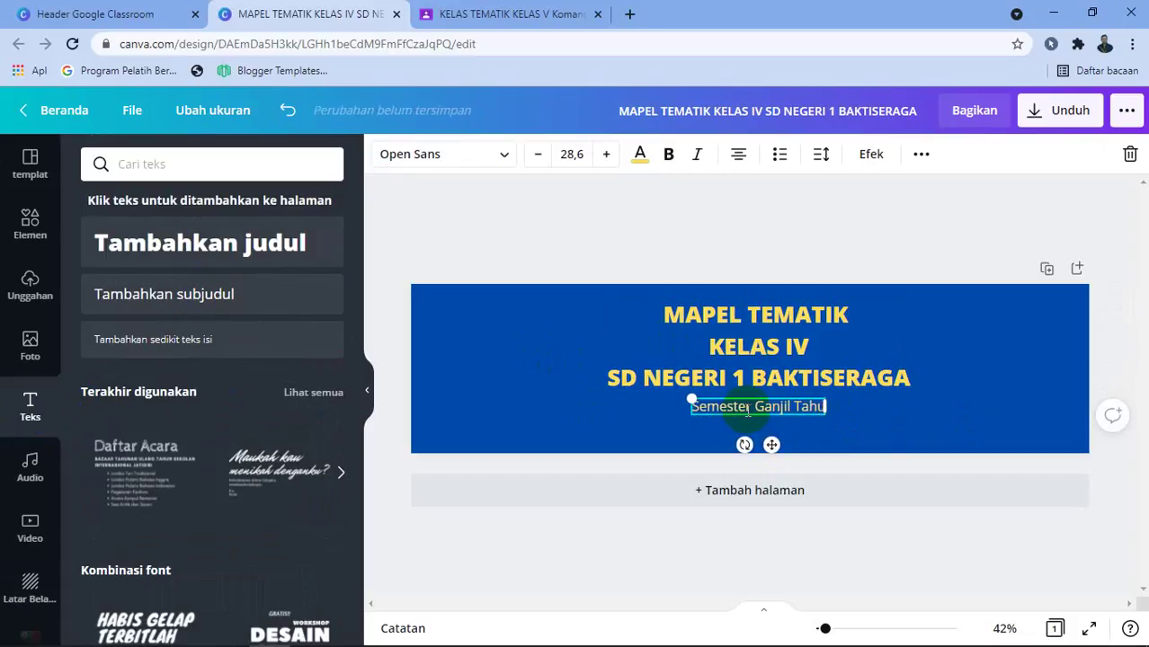
{"action": "type", "text": "n pelajaran"}
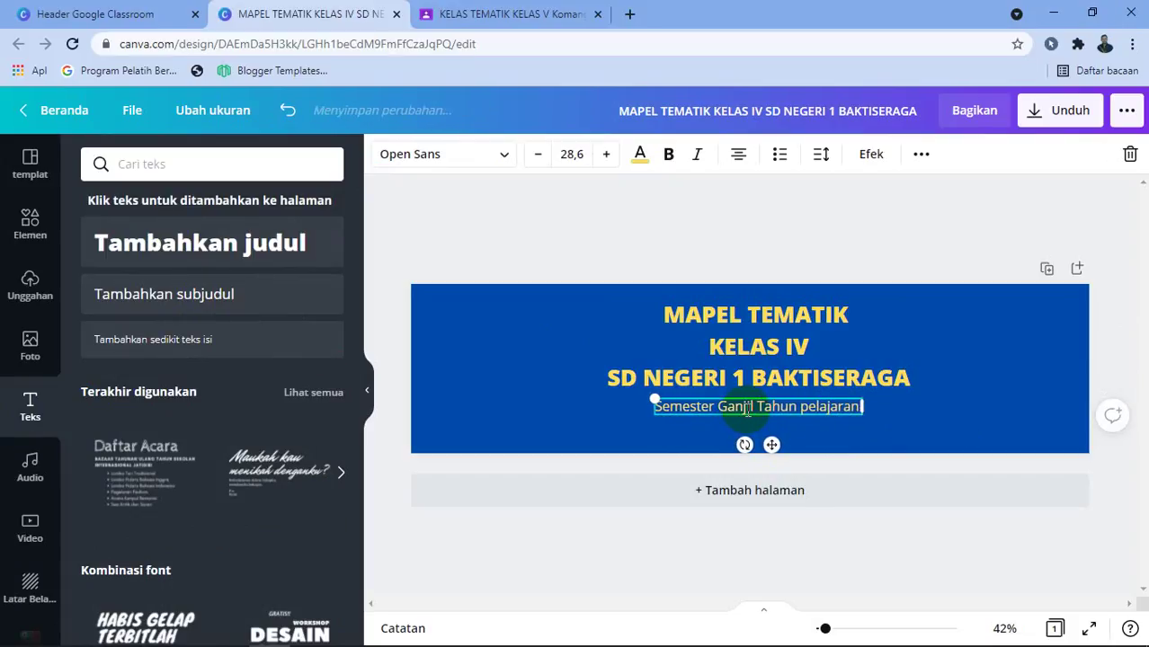
{"action": "type", "text": " 2021/2022"}
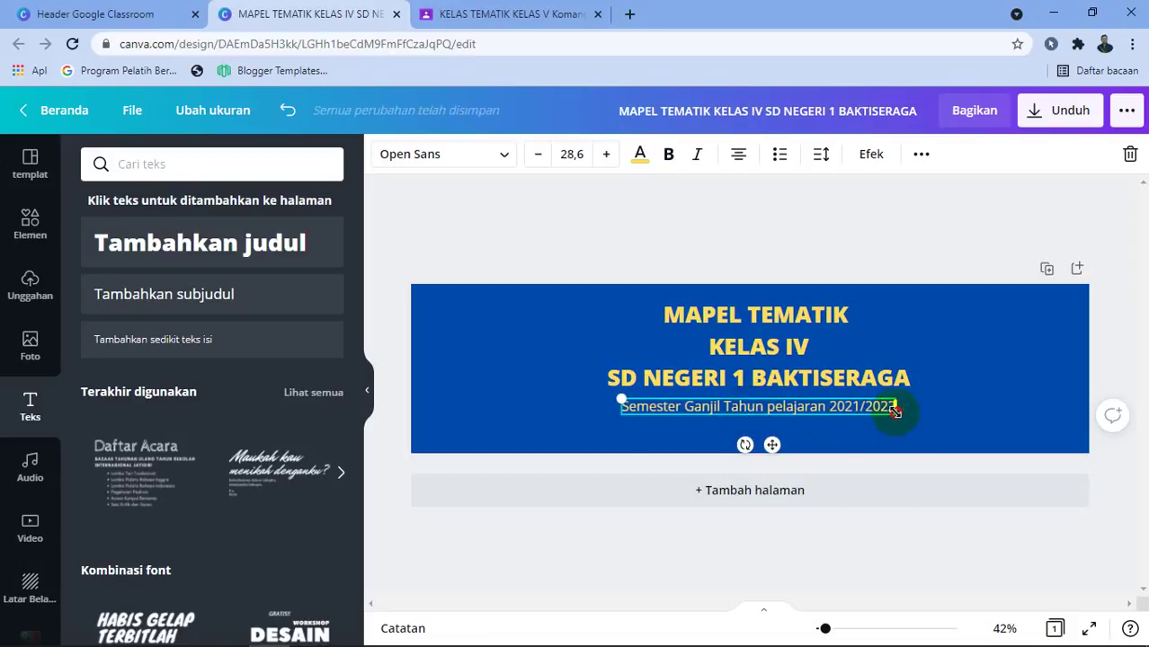
Enlarge the semester line to a font size of about 30.1 and centre it under the heading.
{"action": "left_click_drag", "start_coordinate": [895, 411], "coordinate": [900, 424]}
{"action": "left_click", "coordinate": [856, 265]}
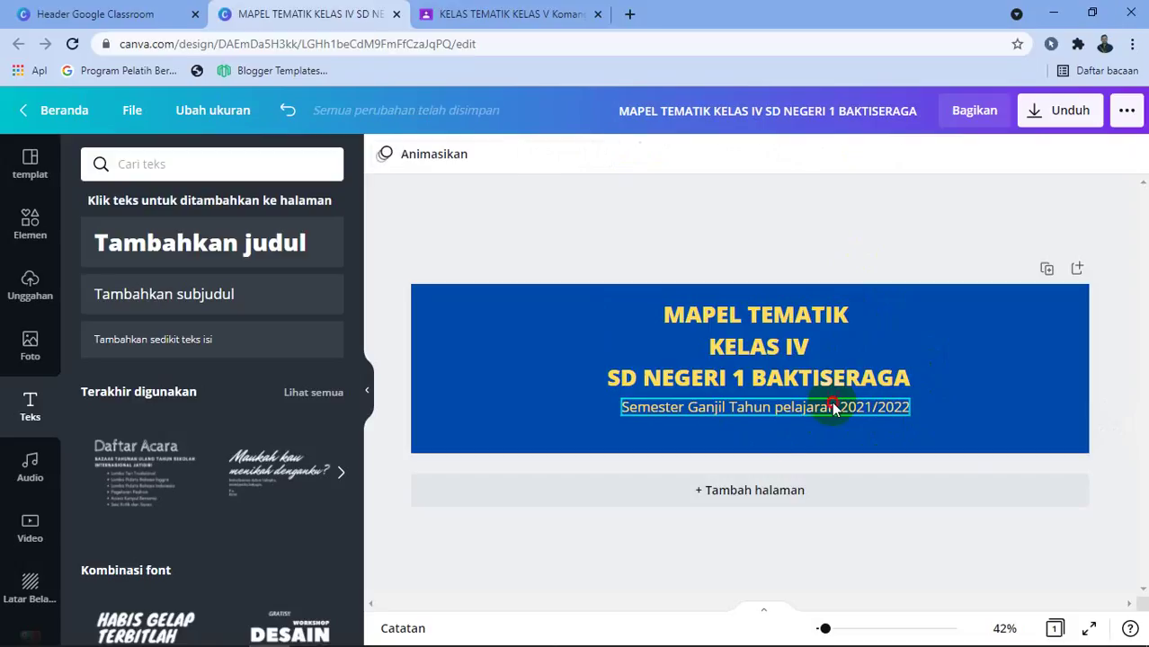
{"action": "left_click_drag", "start_coordinate": [836, 402], "coordinate": [828, 400]}
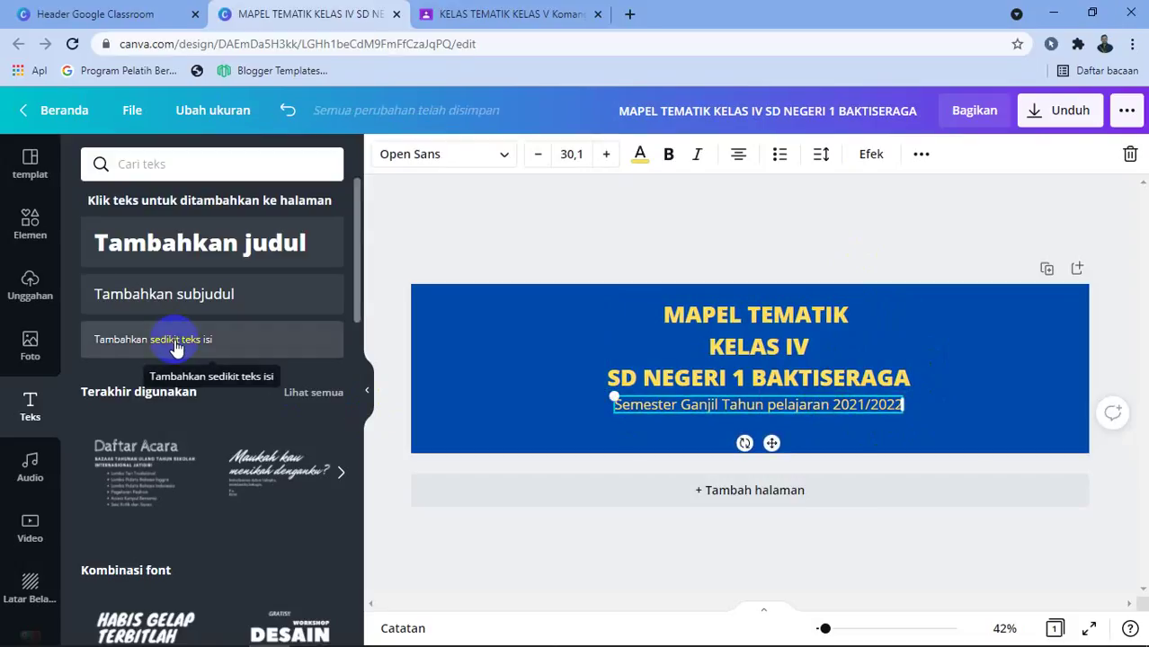
Add a body text line with "OLEH" and the teacher's full name in size 24, placed slightly below the semester line.
{"action": "left_click", "coordinate": [175, 346]}
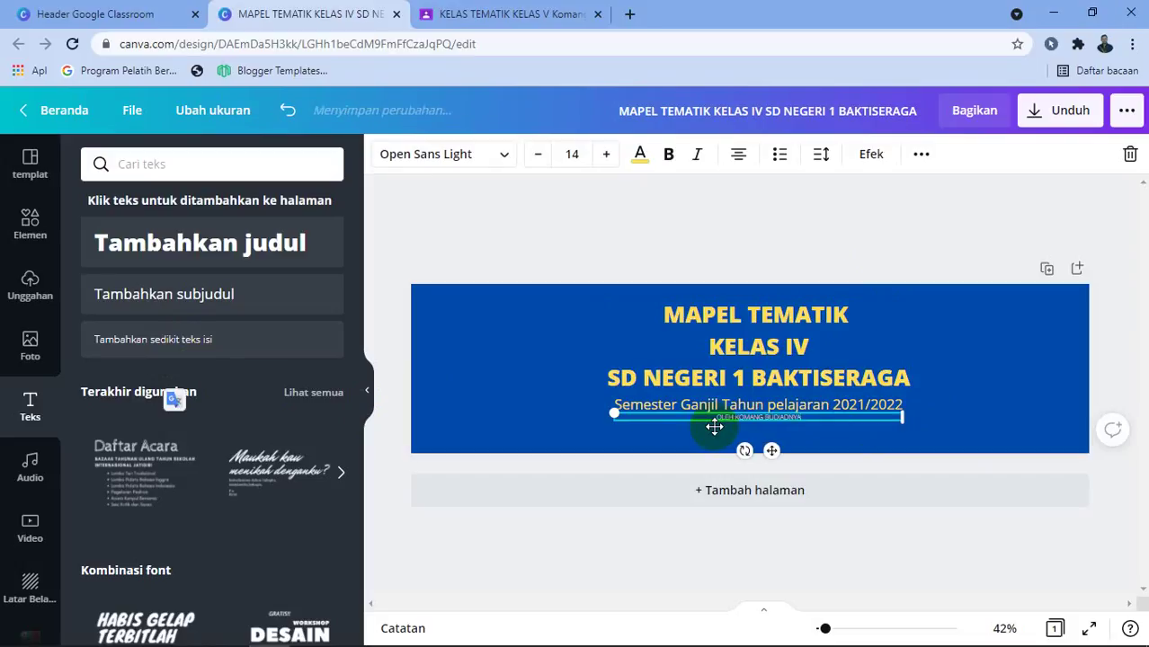
{"action": "left_click", "coordinate": [606, 155]}
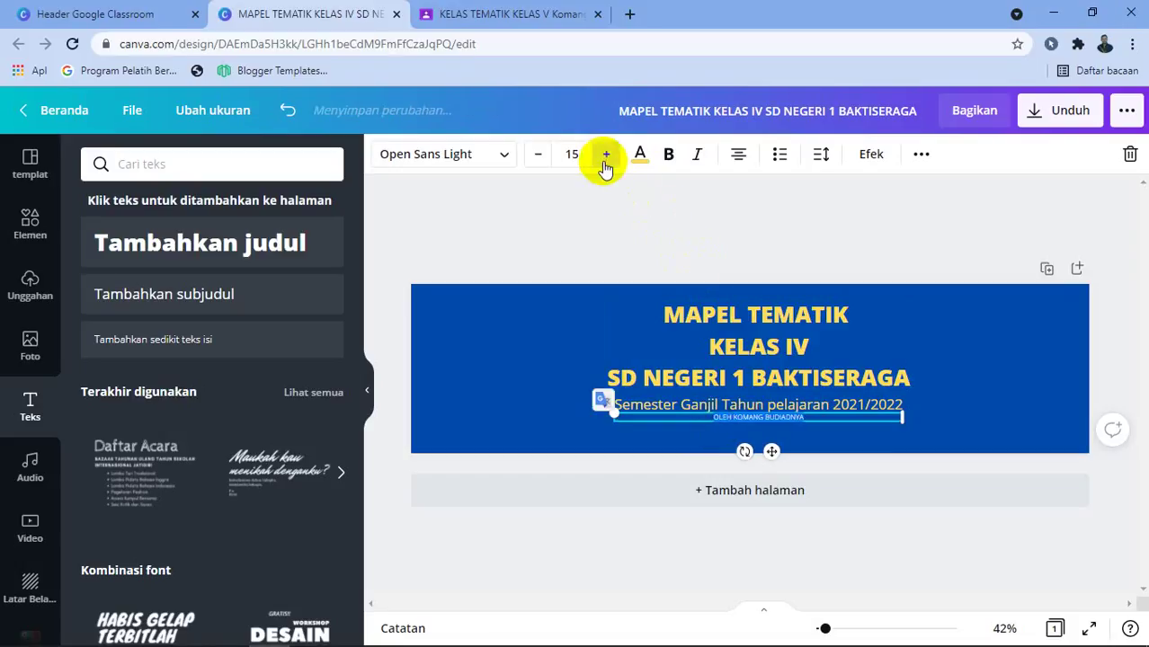
{"action": "left_click", "coordinate": [606, 155]}
{"action": "left_click", "coordinate": [606, 155]}
{"action": "left_click", "coordinate": [606, 155]}
{"action": "left_click", "coordinate": [606, 155]}
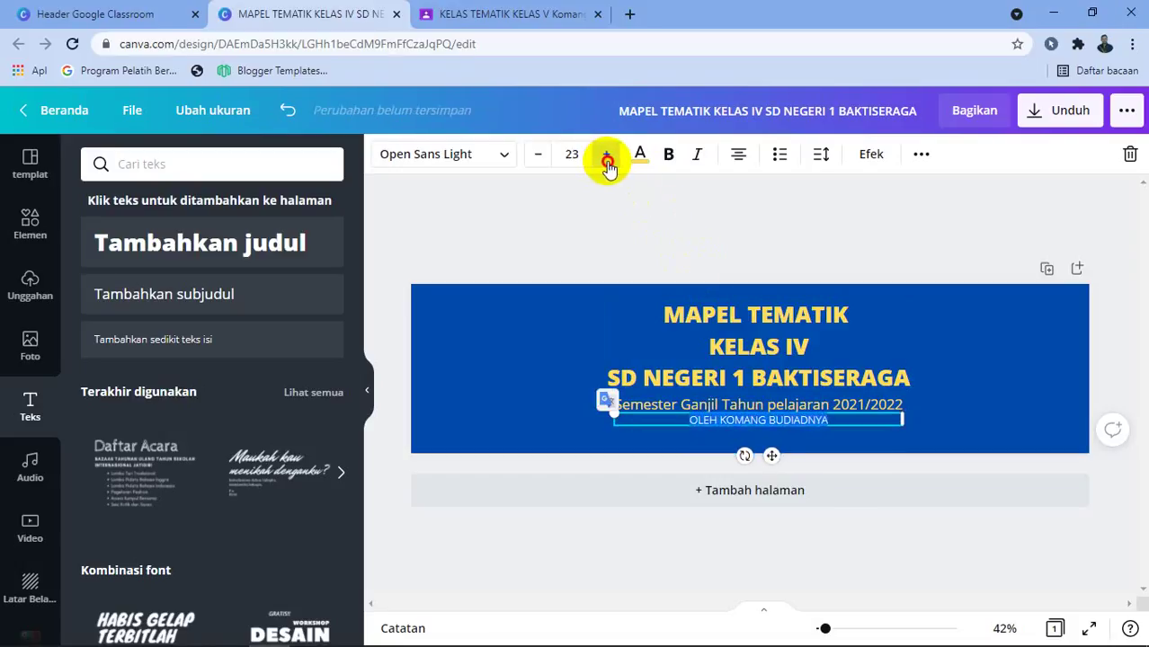
{"action": "left_click", "coordinate": [606, 156]}
{"action": "left_click_drag", "start_coordinate": [774, 463], "coordinate": [777, 464]}
{"action": "left_click", "coordinate": [644, 216]}
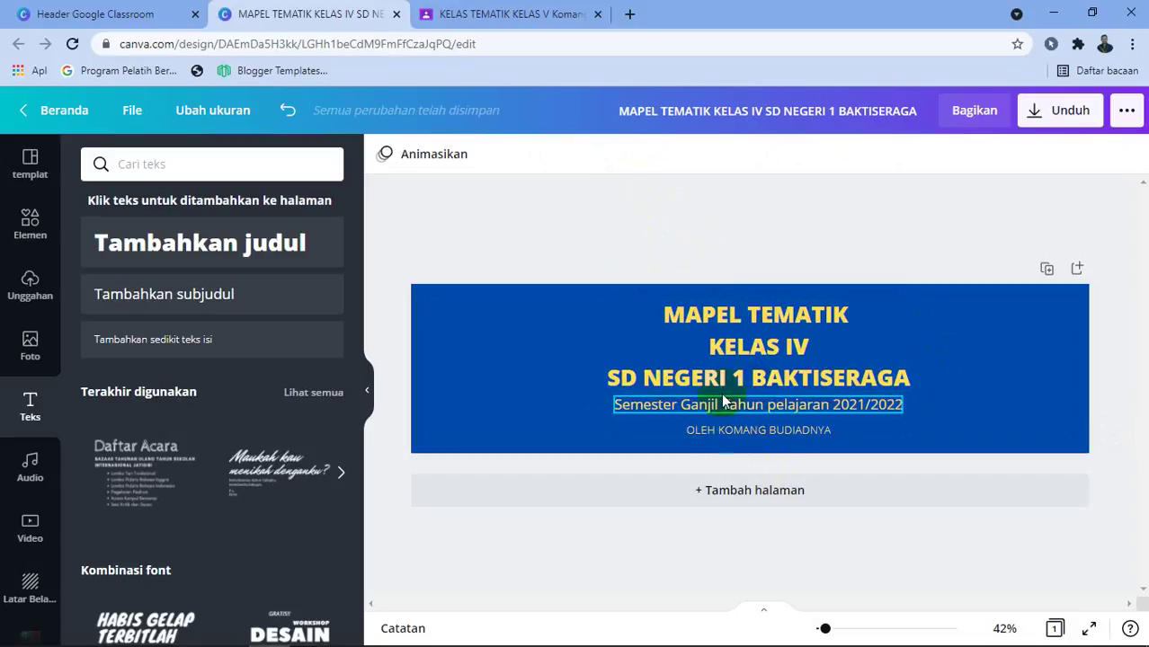
Set the colour of the teacher's name line to the standard light orange.
{"action": "left_click", "coordinate": [686, 429]}
{"action": "left_click", "coordinate": [639, 155]}
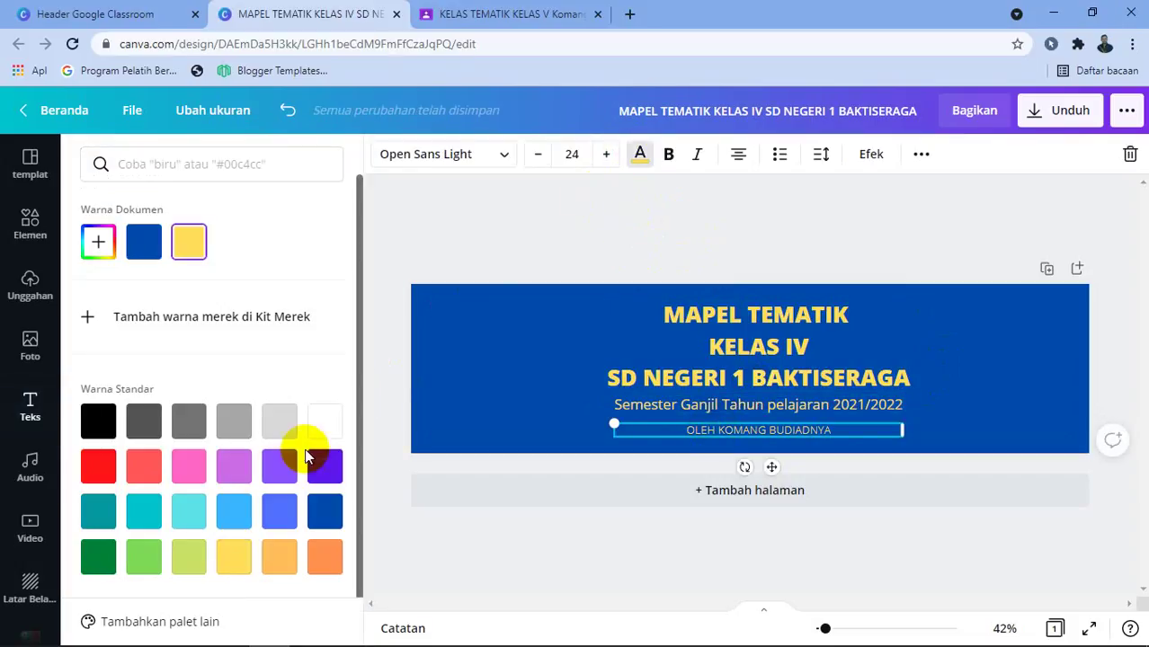
{"action": "left_click", "coordinate": [279, 556]}
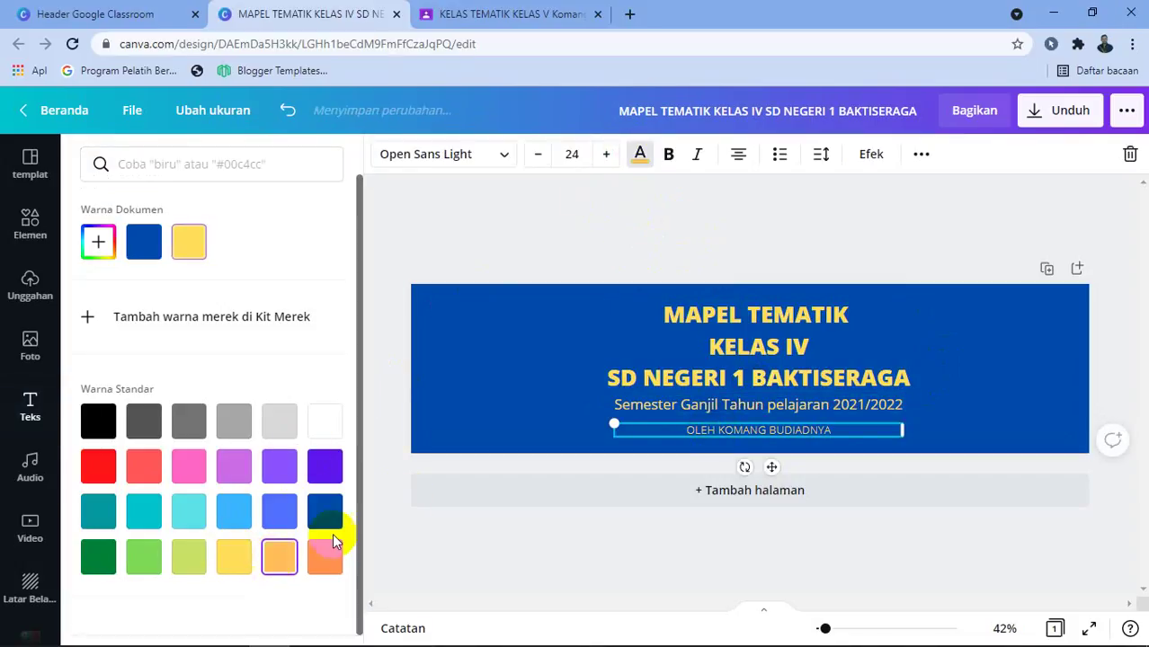
{"action": "left_click", "coordinate": [1001, 420]}
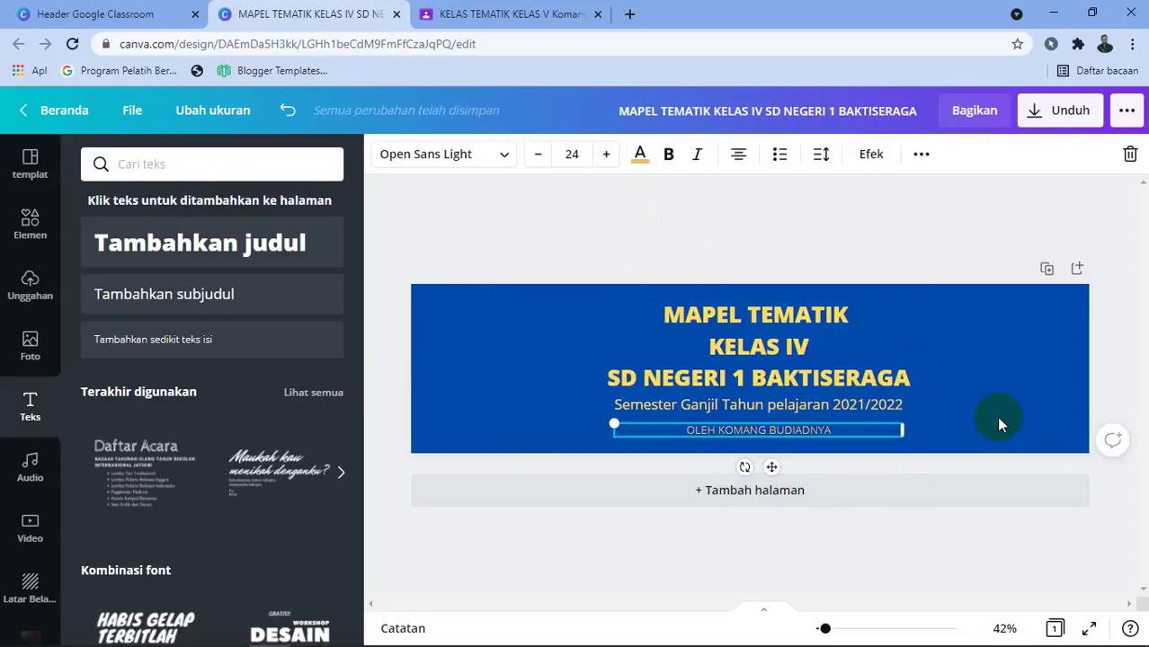
{"action": "left_click", "coordinate": [868, 254]}
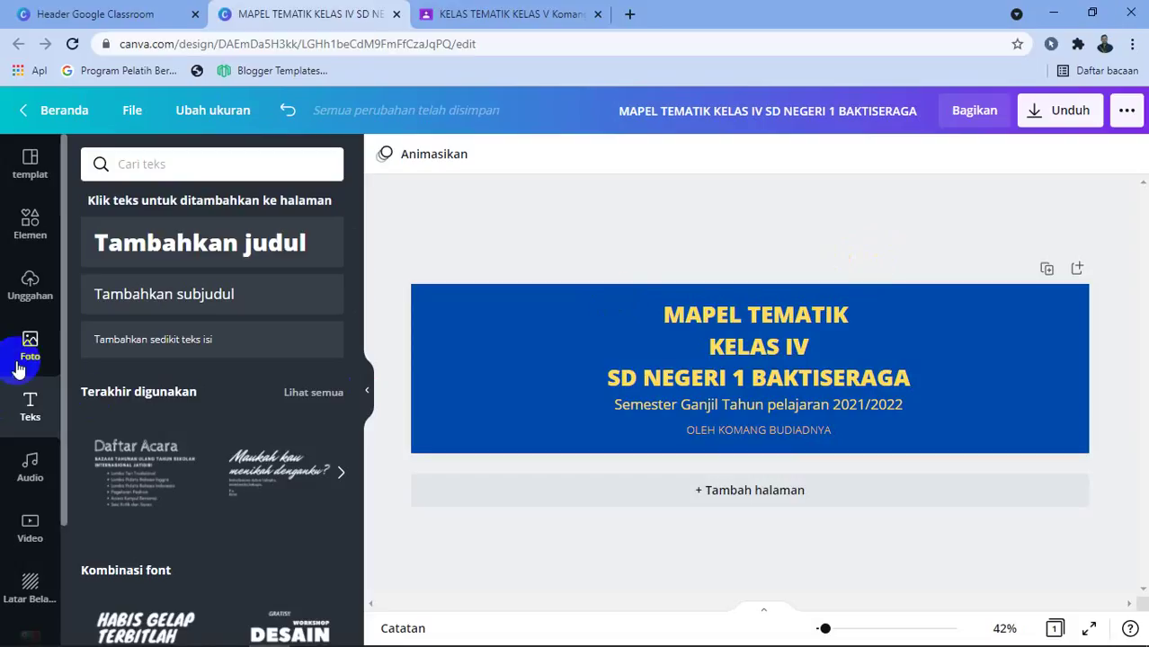
Upload the portrait WhatsApp_Image_2021-07-17_at_23.41.58-removebg-preview from the device's Downloads folder.
{"action": "left_click", "coordinate": [27, 293]}
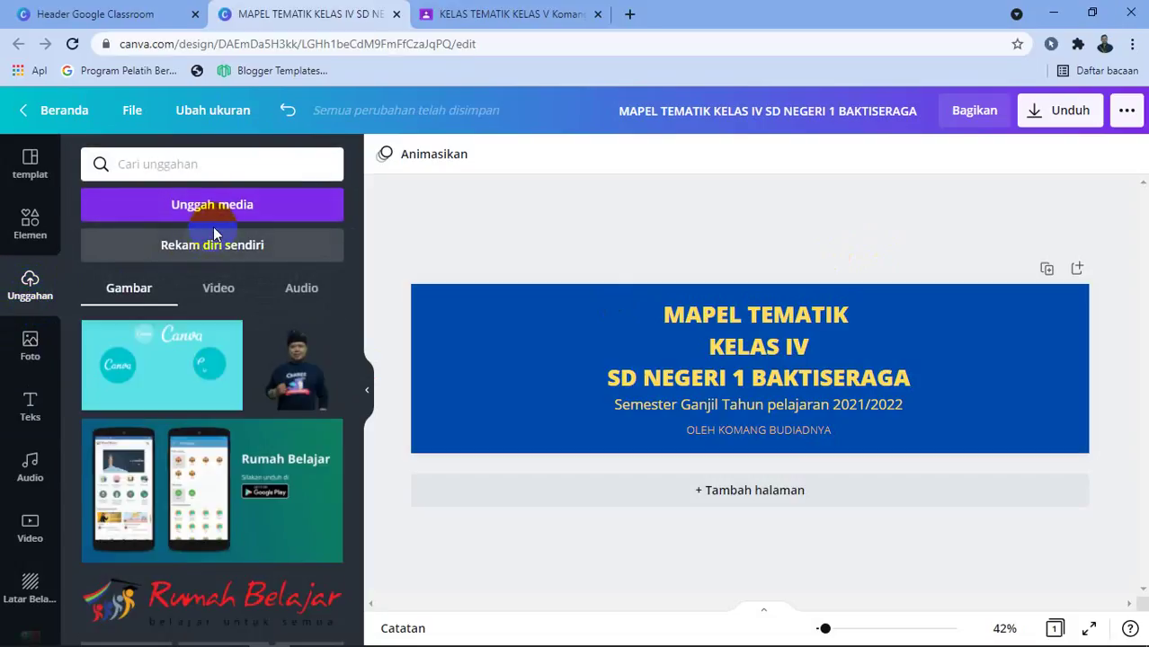
{"action": "left_click", "coordinate": [223, 216]}
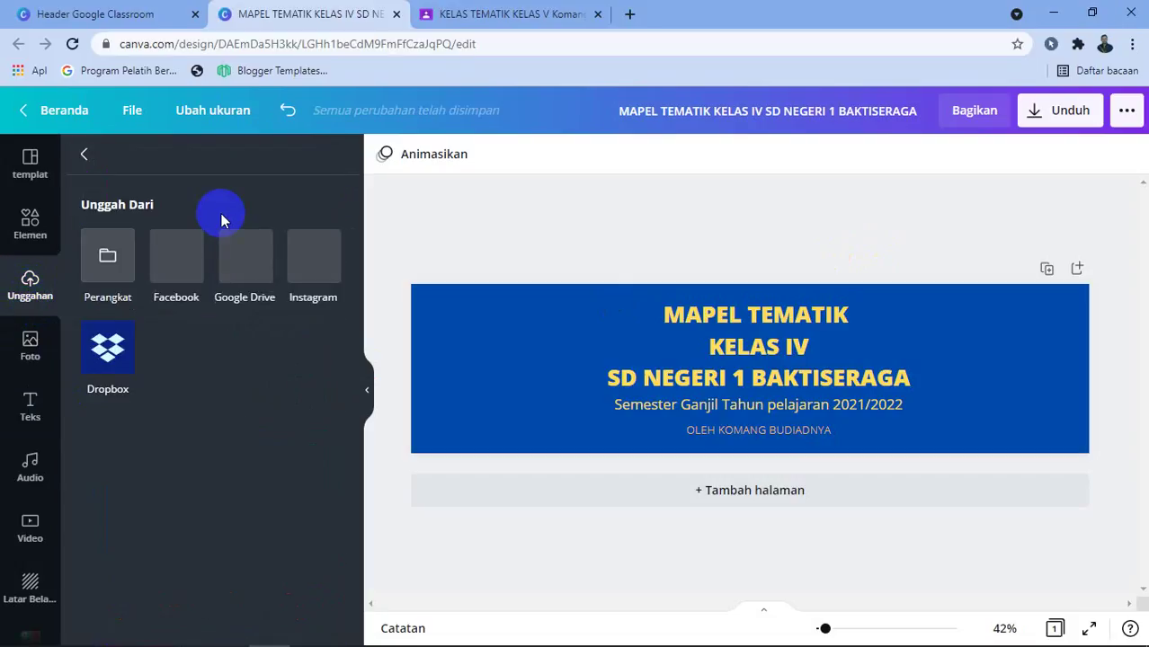
{"action": "left_click", "coordinate": [103, 269]}
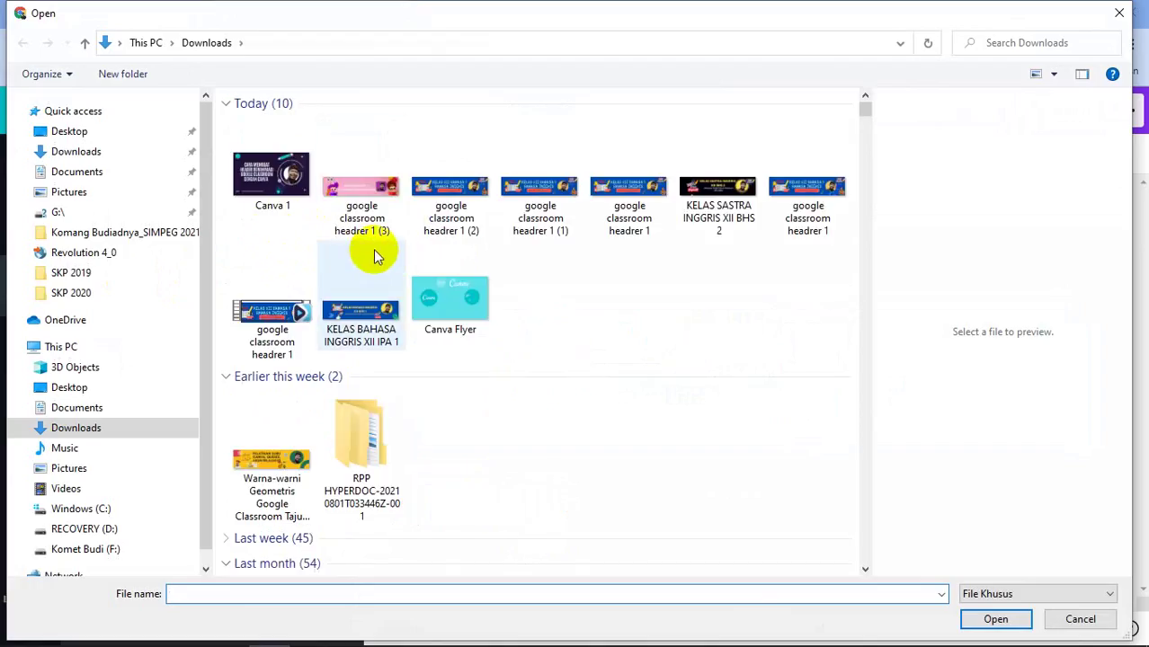
{"action": "scroll", "coordinate": [375, 256], "scroll_direction": "down", "scroll_amount": 6}
{"action": "scroll", "coordinate": [487, 265], "scroll_direction": "up", "scroll_amount": 2}
{"action": "left_click", "coordinate": [632, 200]}
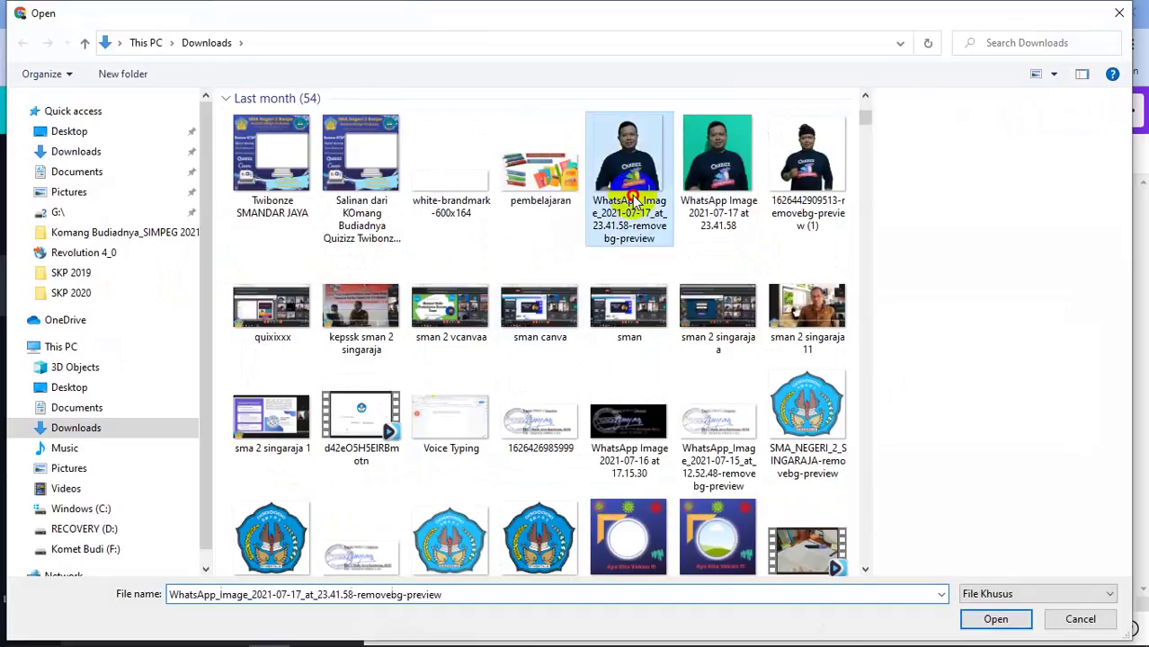
{"action": "double_click", "coordinate": [632, 199]}
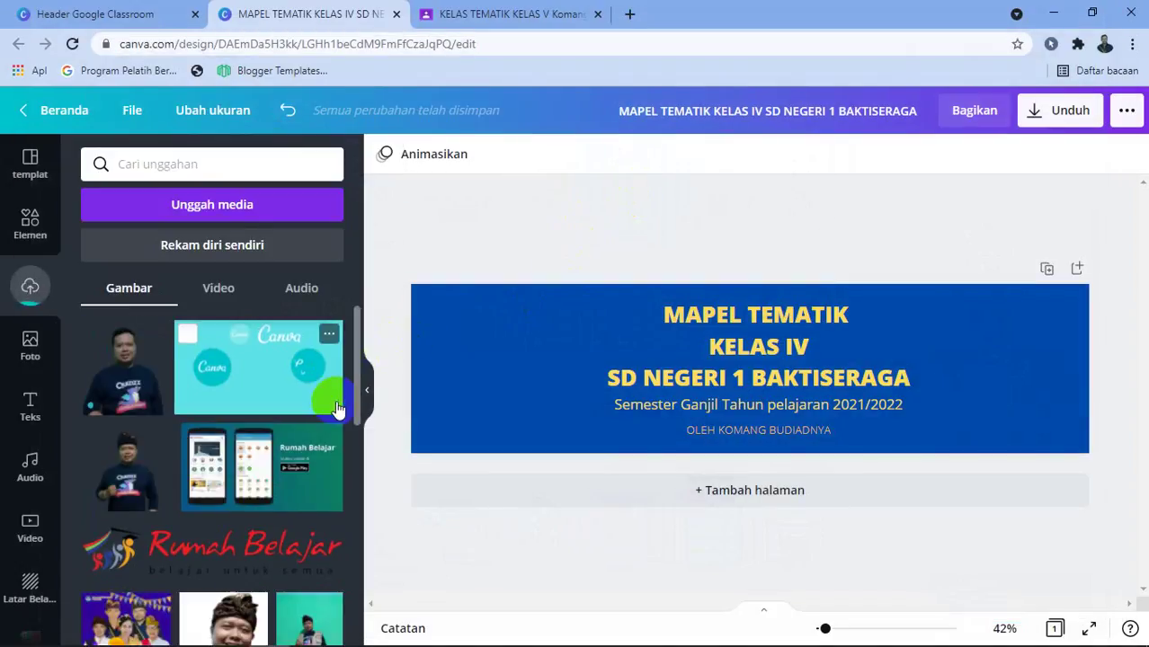
{"action": "scroll", "coordinate": [336, 409], "scroll_direction": "down", "scroll_amount": 1}
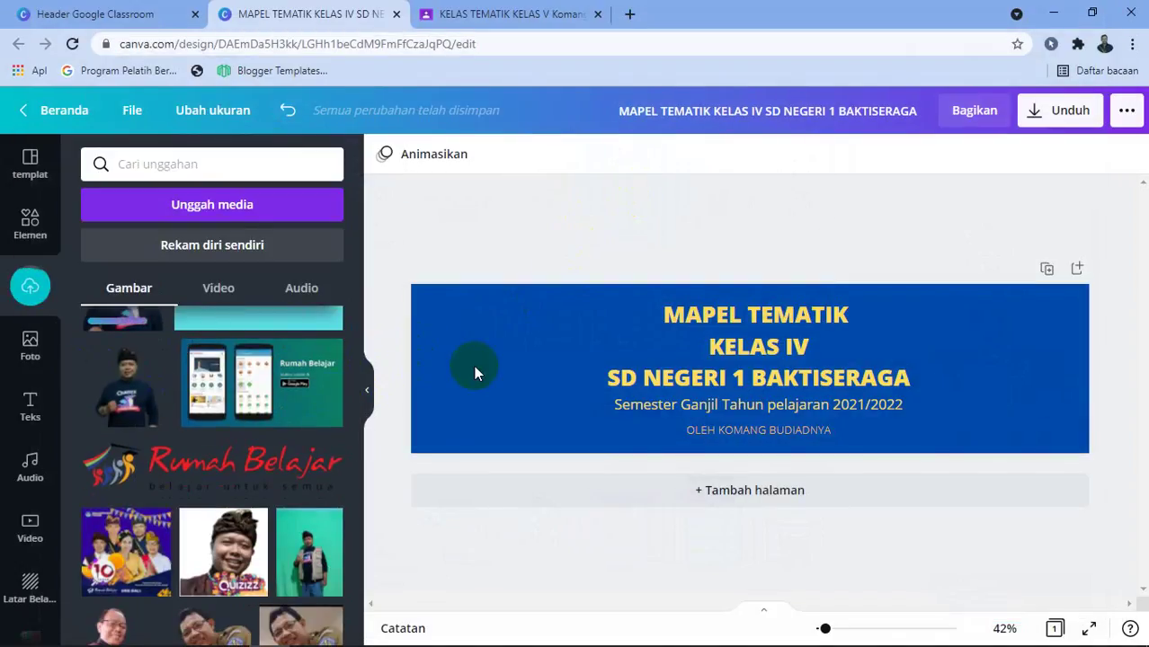
Add a rough-edged square shape from the Garis & Bentuk elements to the header.
{"action": "left_click", "coordinate": [132, 369]}
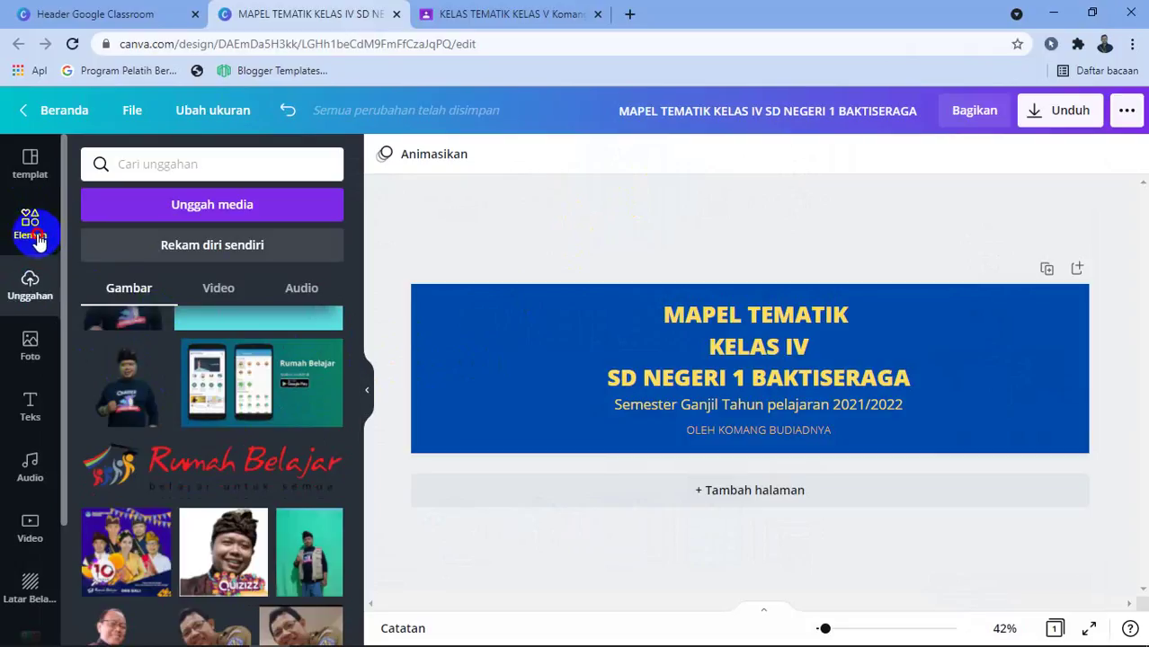
{"action": "left_click", "coordinate": [36, 237]}
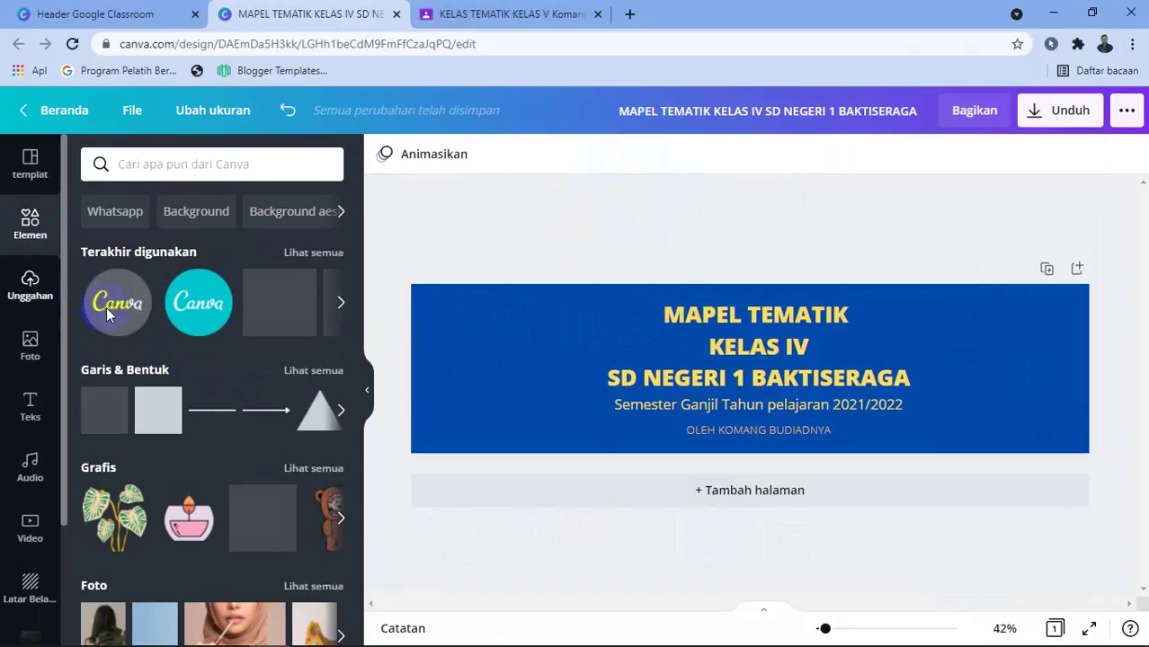
{"action": "left_click_drag", "start_coordinate": [358, 306], "coordinate": [366, 330]}
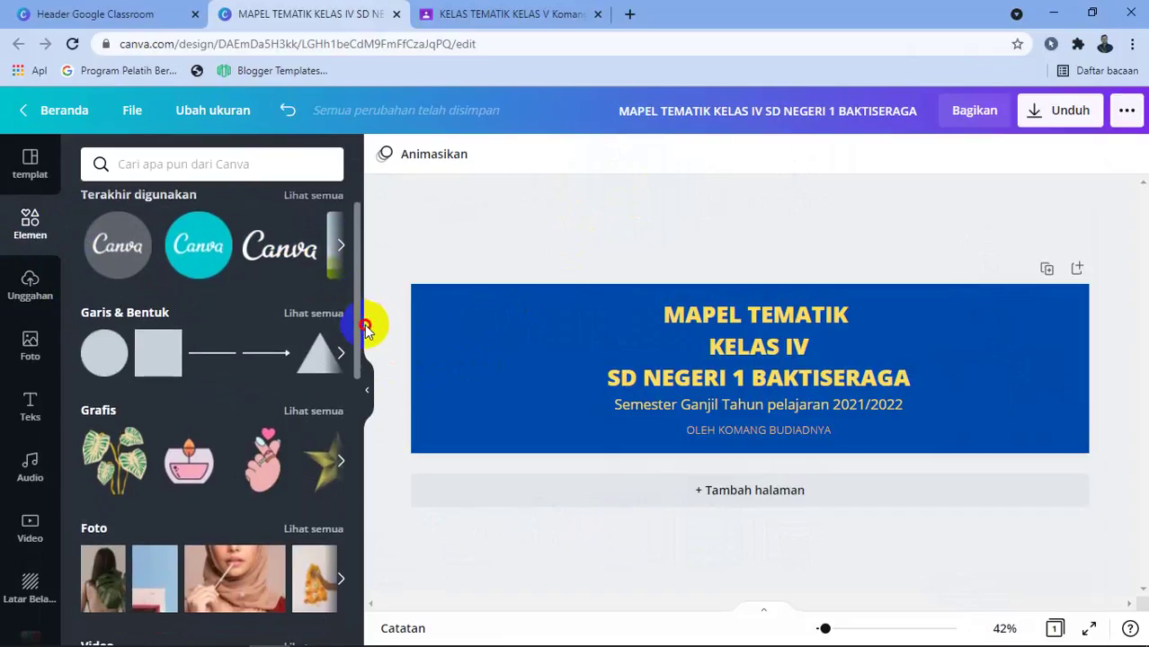
{"action": "left_click", "coordinate": [307, 322]}
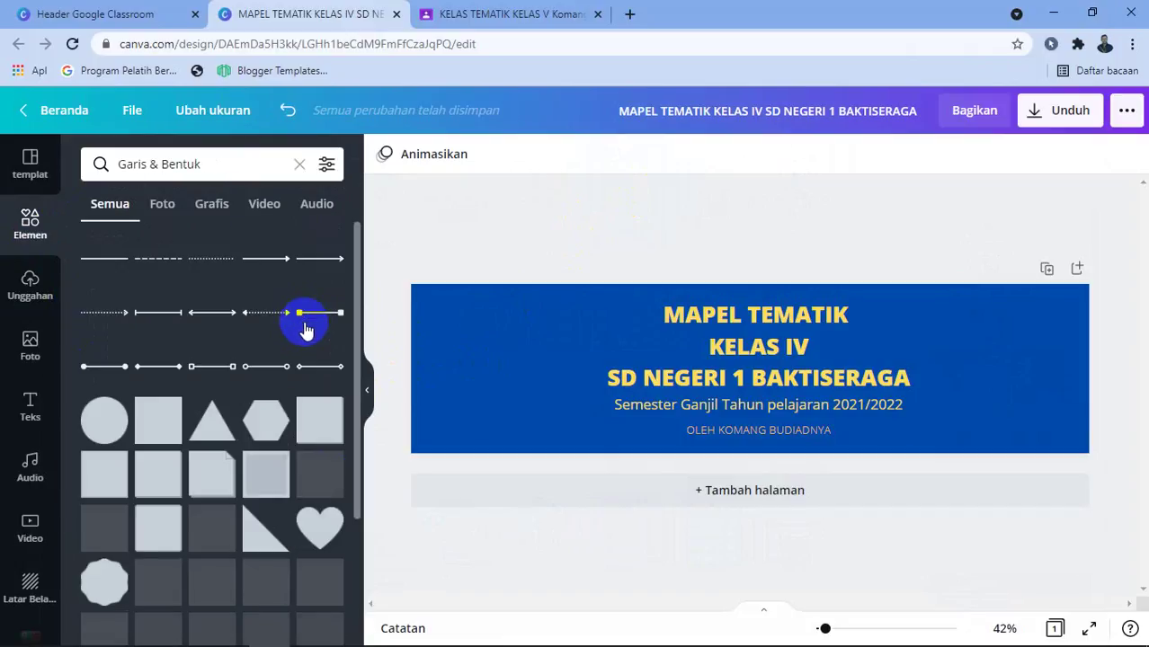
{"action": "scroll", "coordinate": [321, 422], "scroll_direction": "down", "scroll_amount": 2}
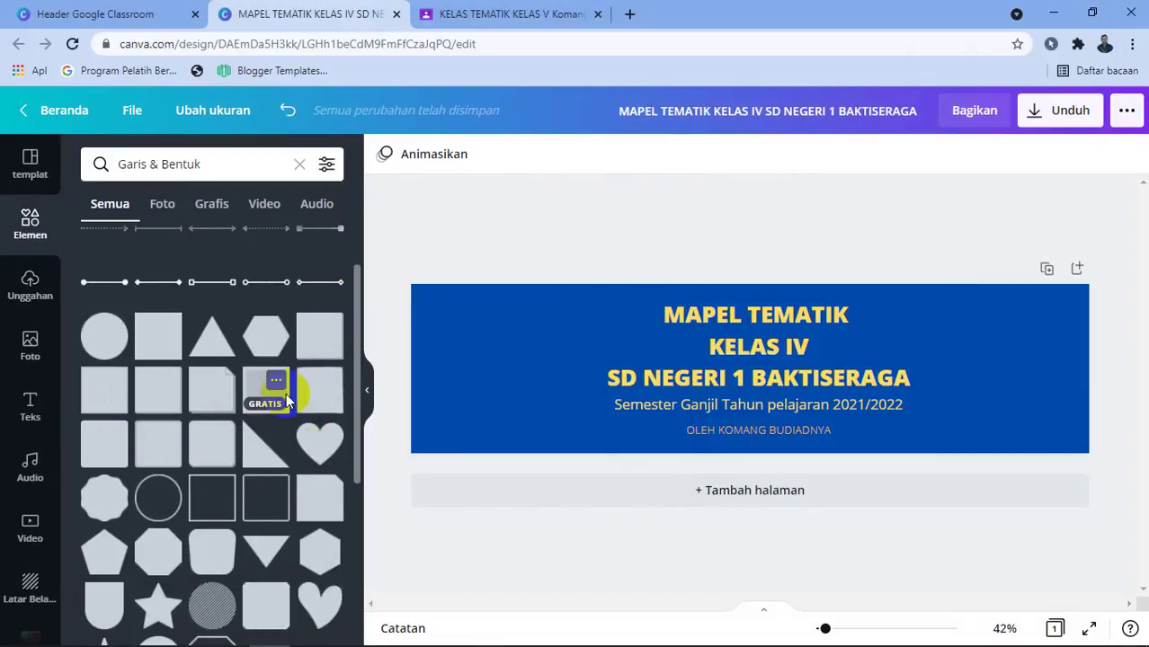
{"action": "left_click", "coordinate": [309, 401]}
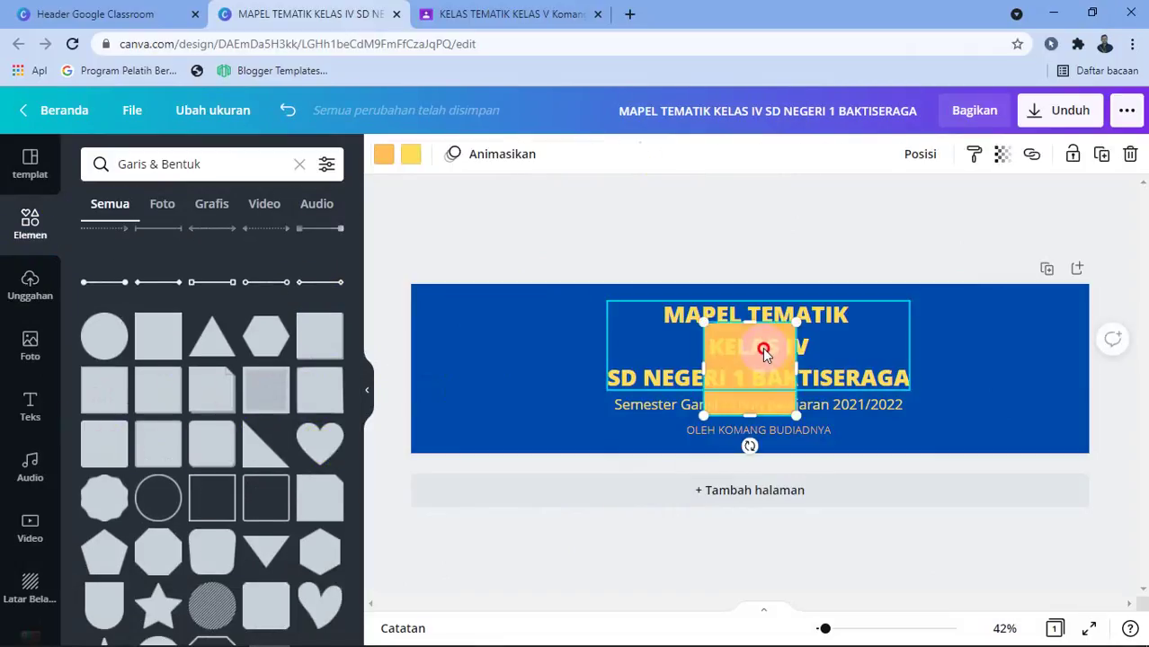
Move the orange square beside the end of the class title, and centre the title horizontally on the header.
{"action": "left_click", "coordinate": [792, 359]}
{"action": "key", "text": "ctrl+z"}
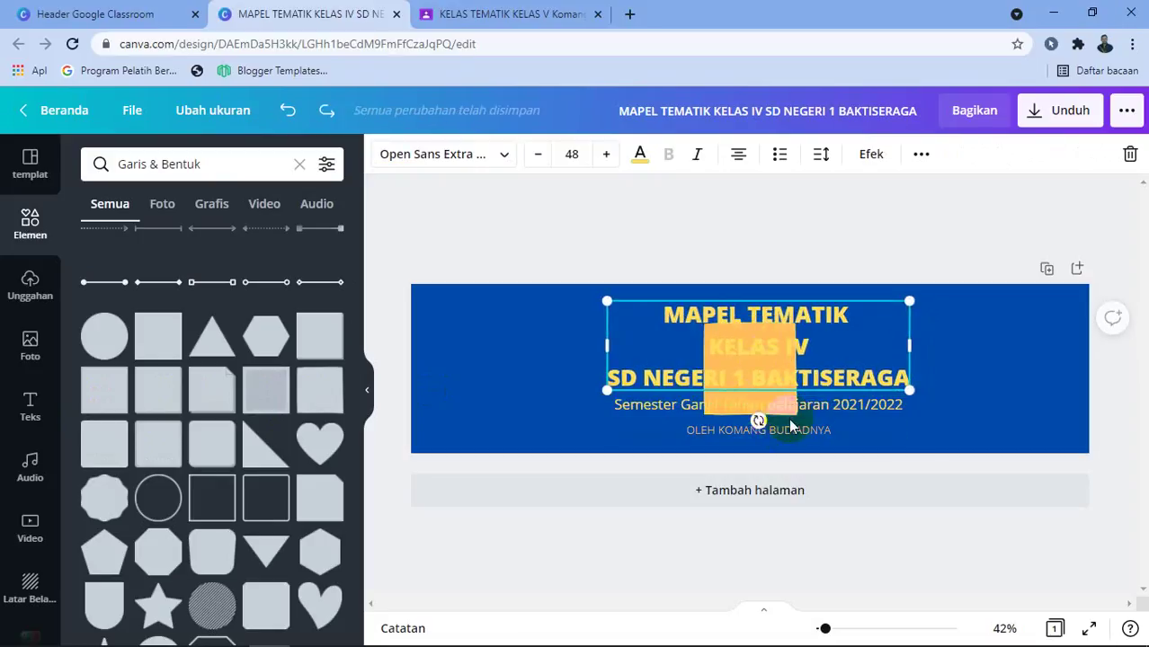
{"action": "left_click", "coordinate": [792, 409]}
{"action": "left_click_drag", "start_coordinate": [778, 378], "coordinate": [701, 354]}
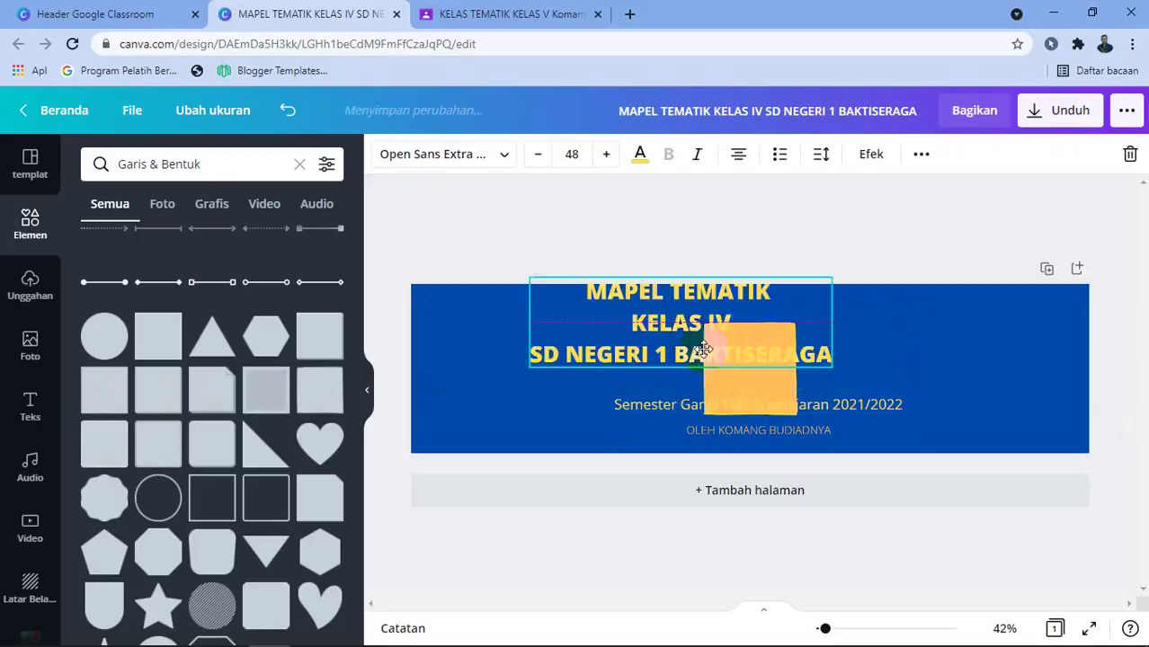
{"action": "left_click_drag", "start_coordinate": [798, 377], "coordinate": [974, 381]}
{"action": "left_click_drag", "start_coordinate": [767, 349], "coordinate": [840, 371]}
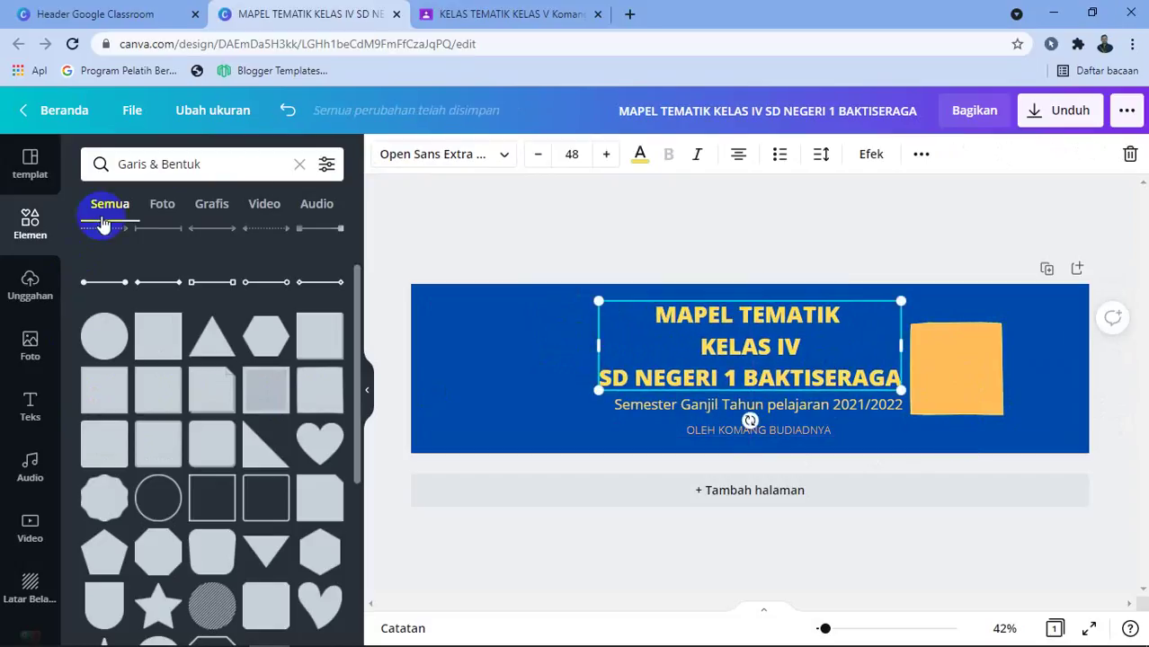
Search the elements for "BINGKAI" and add the square photo frame with softly rounded, curved edges.
{"action": "left_click", "coordinate": [300, 170]}
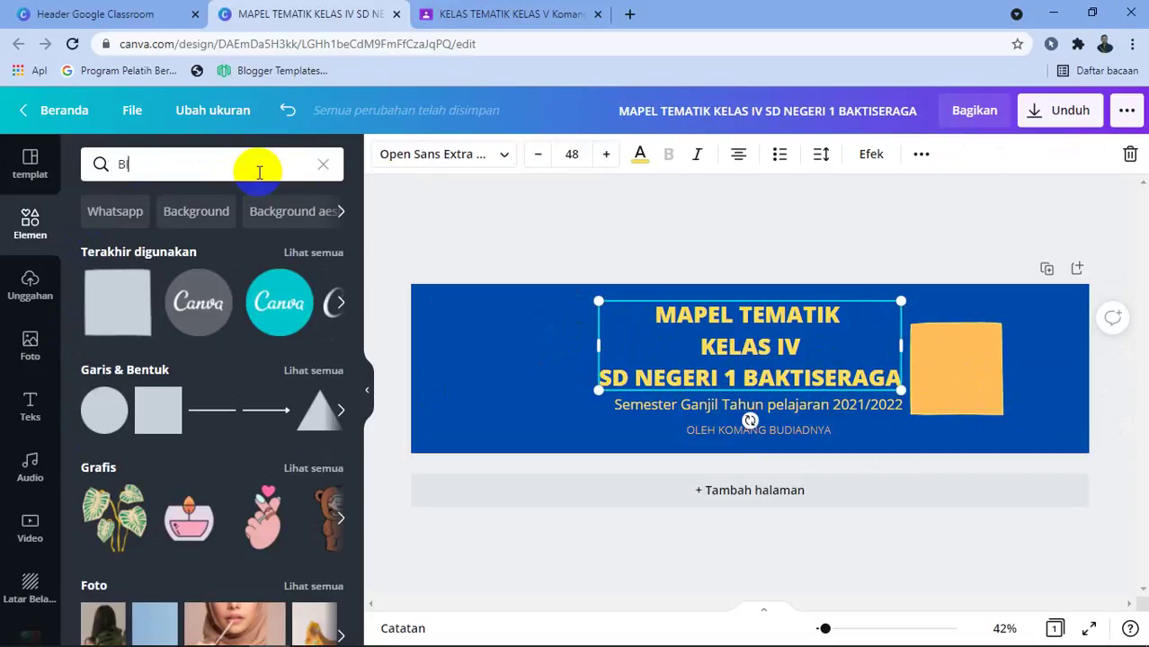
{"action": "key", "text": "Return"}
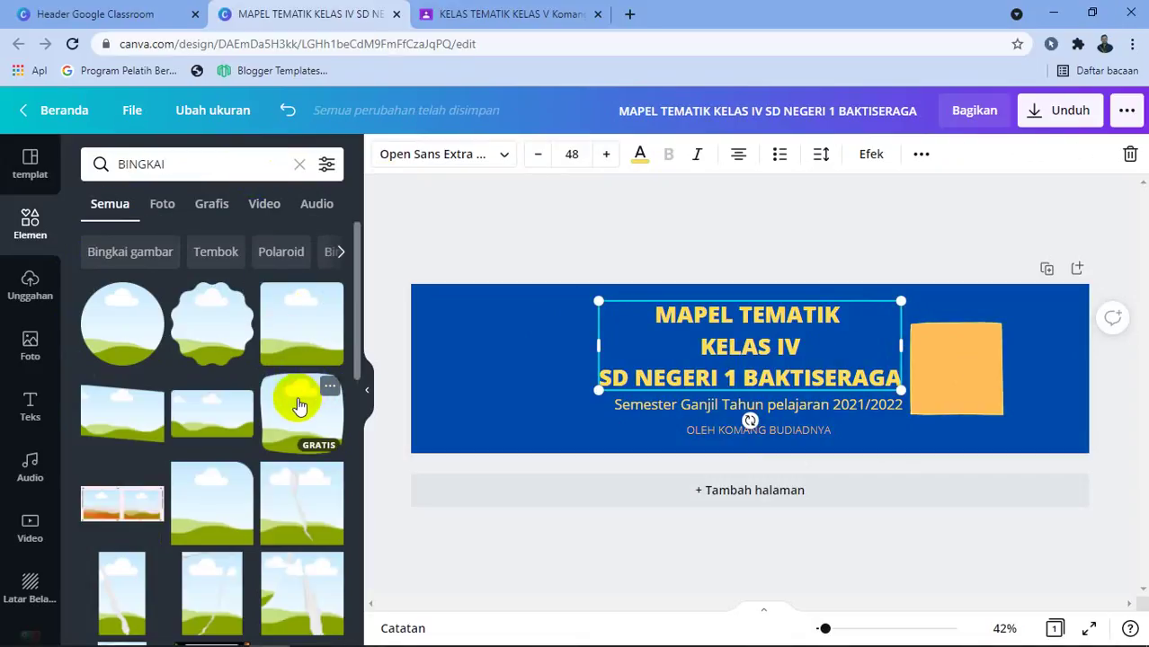
{"action": "left_click_drag", "start_coordinate": [296, 418], "coordinate": [798, 398]}
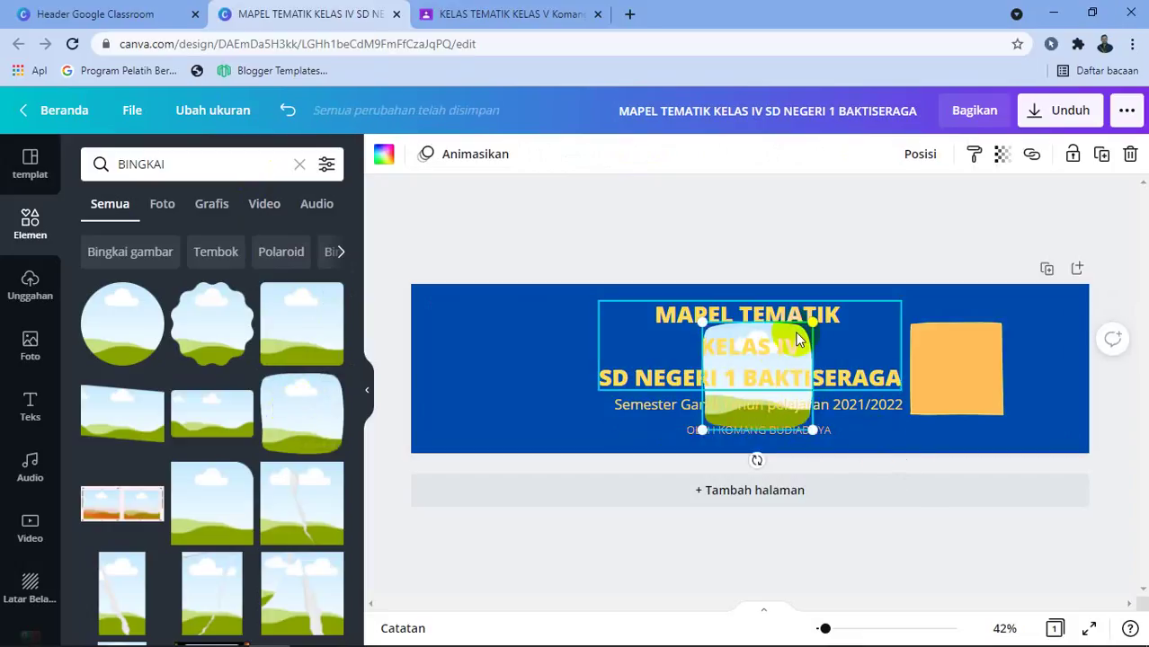
Place the photo frame over the orange square, shrink it to fit inside, and return the class title above the semester line.
{"action": "left_click_drag", "start_coordinate": [795, 324], "coordinate": [738, 310]}
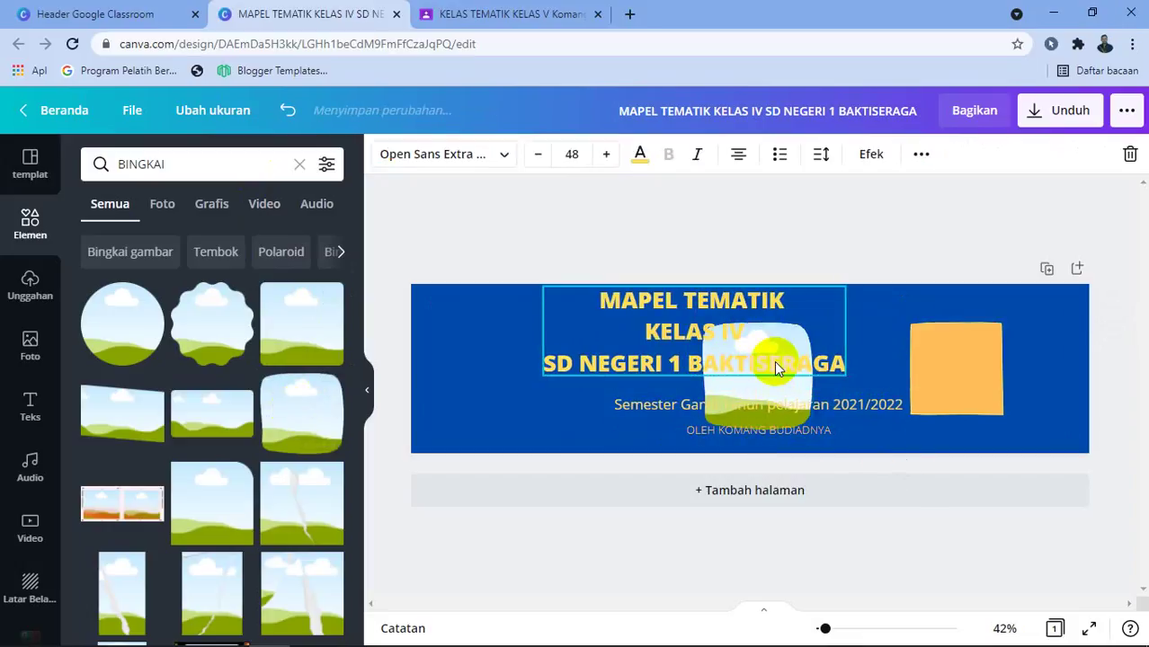
{"action": "left_click_drag", "start_coordinate": [774, 388], "coordinate": [974, 377]}
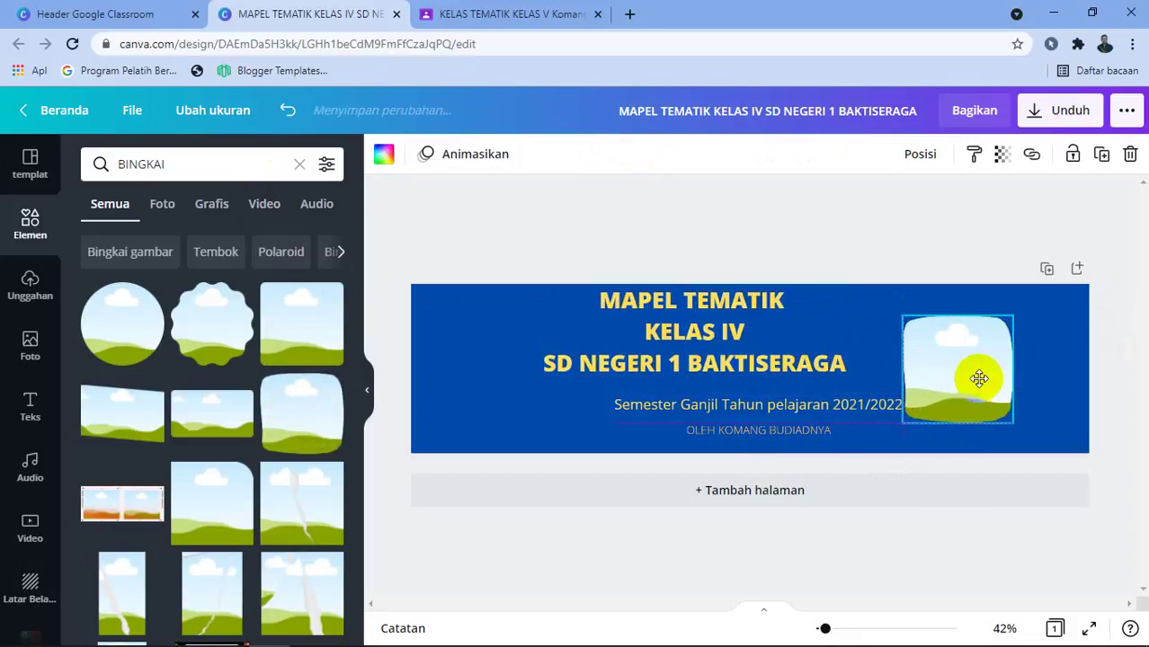
{"action": "left_click_drag", "start_coordinate": [1014, 315], "coordinate": [975, 356]}
{"action": "left_click_drag", "start_coordinate": [763, 322], "coordinate": [812, 338]}
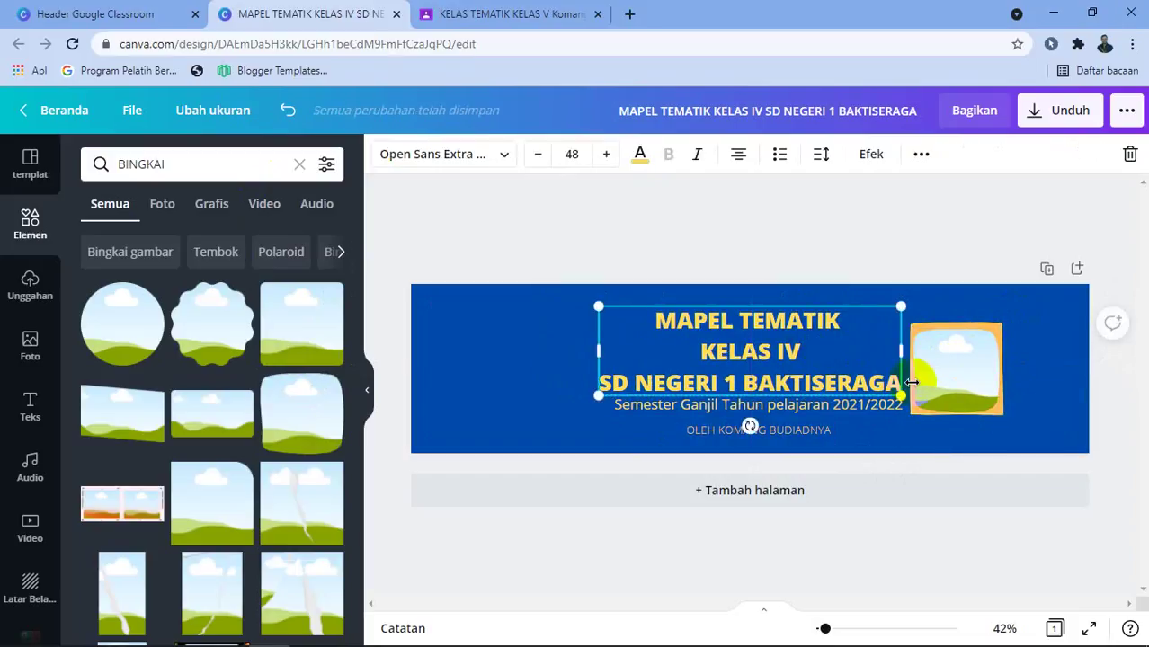
Add the uploaded cut-out portrait of the smiling man in a headcloth and place it in the photo frame on the orange square.
{"action": "left_click", "coordinate": [942, 376]}
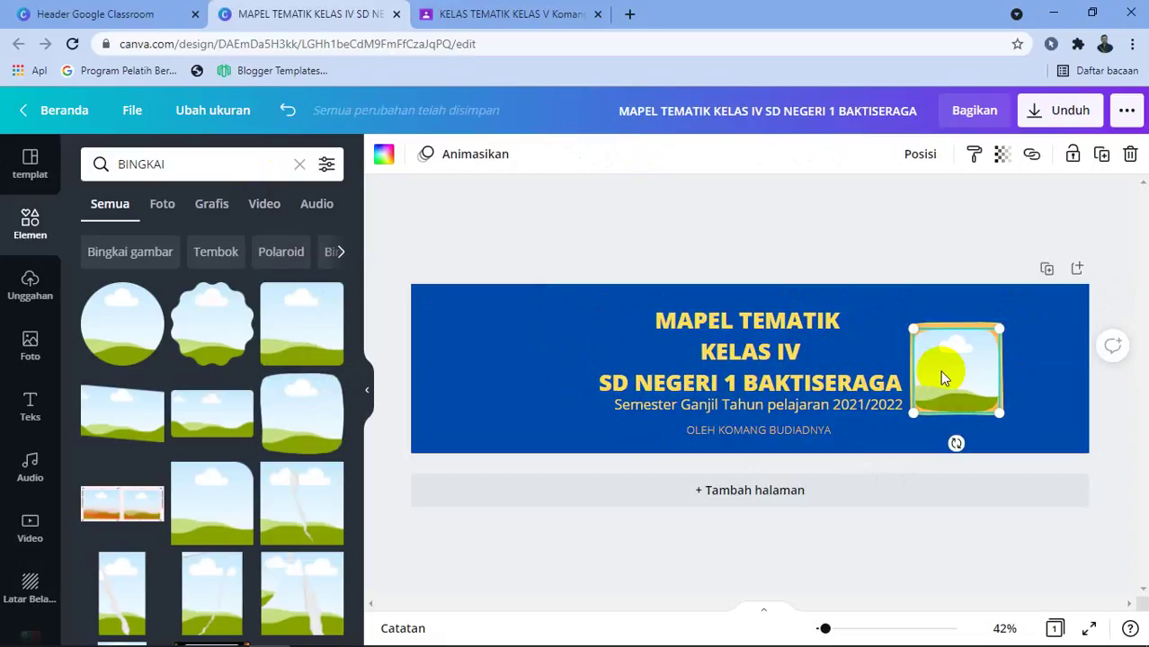
{"action": "left_click", "coordinate": [32, 306]}
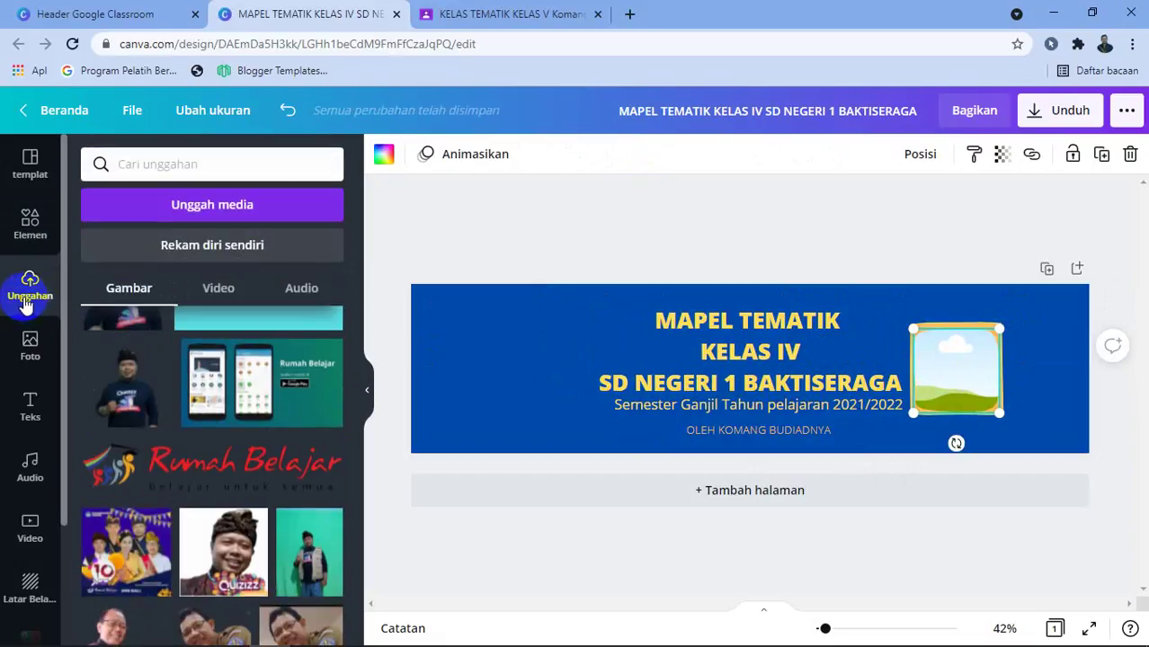
{"action": "scroll", "coordinate": [339, 495], "scroll_direction": "down", "scroll_amount": 5}
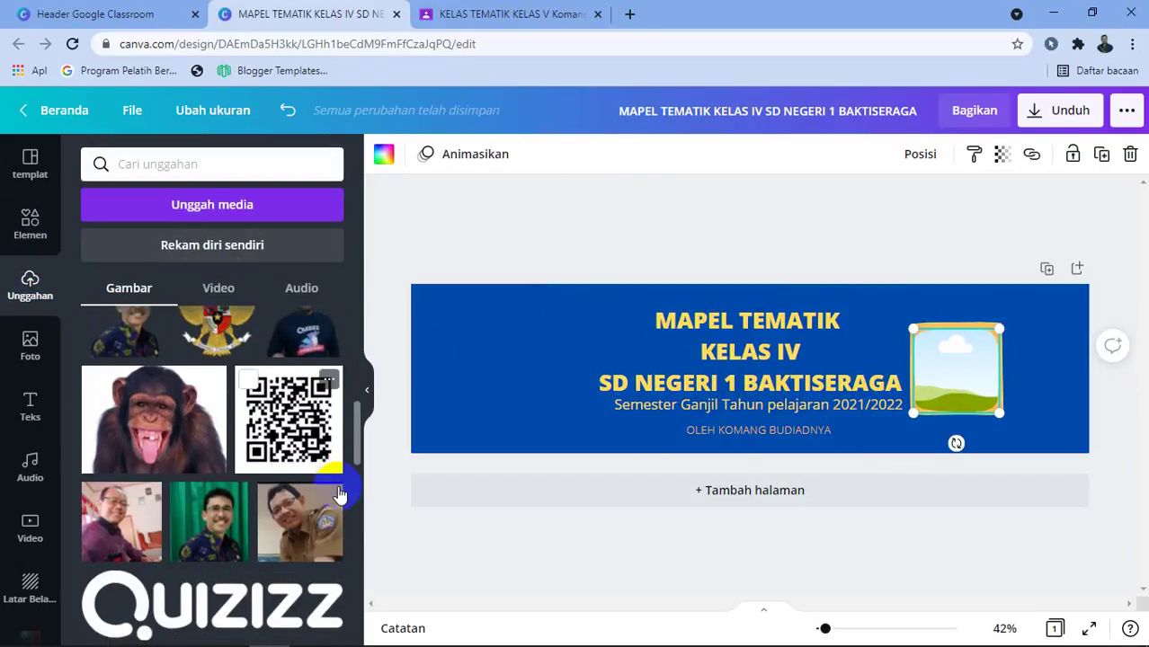
{"action": "scroll", "coordinate": [338, 491], "scroll_direction": "down", "scroll_amount": 10}
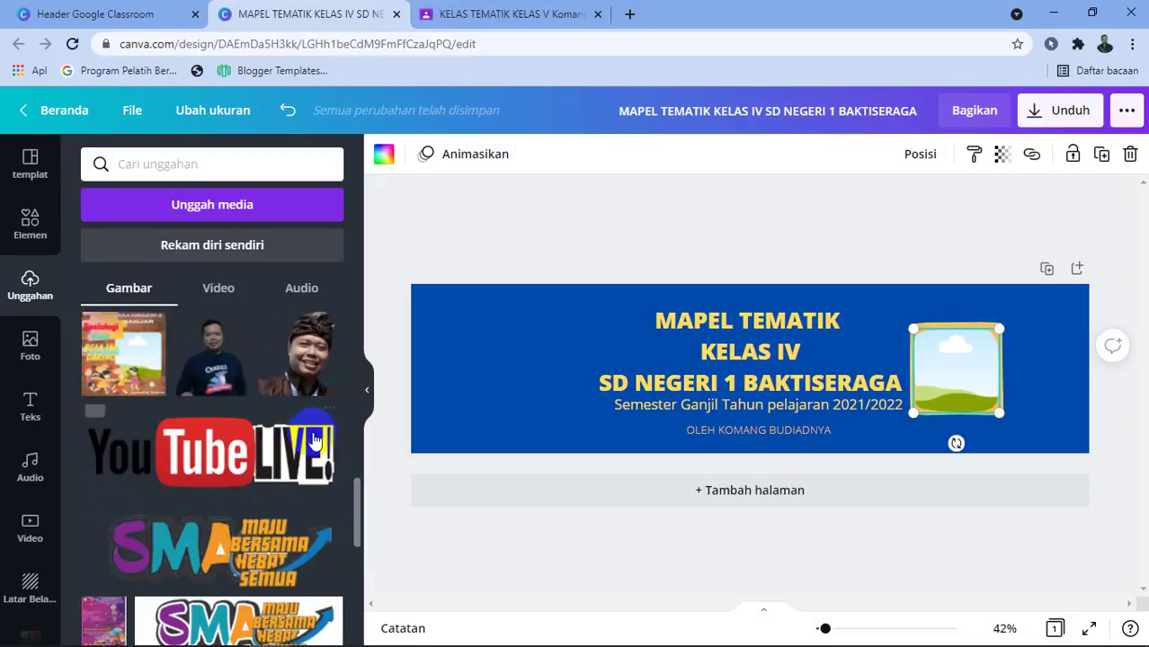
{"action": "left_click", "coordinate": [296, 355]}
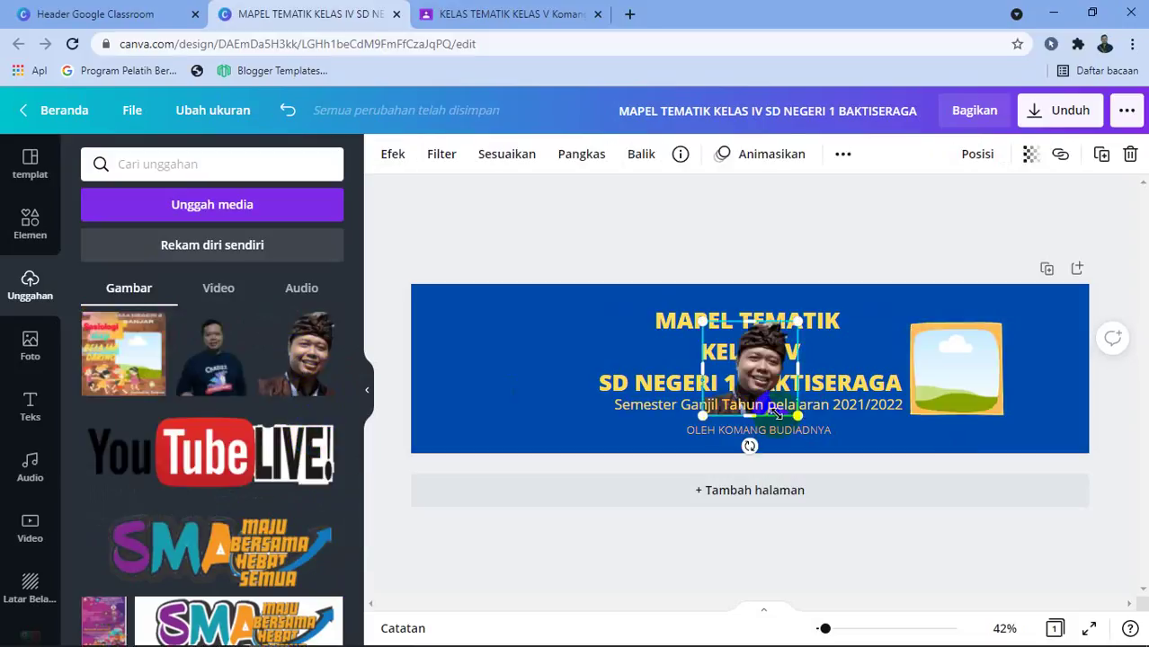
{"action": "left_click_drag", "start_coordinate": [795, 415], "coordinate": [818, 436]}
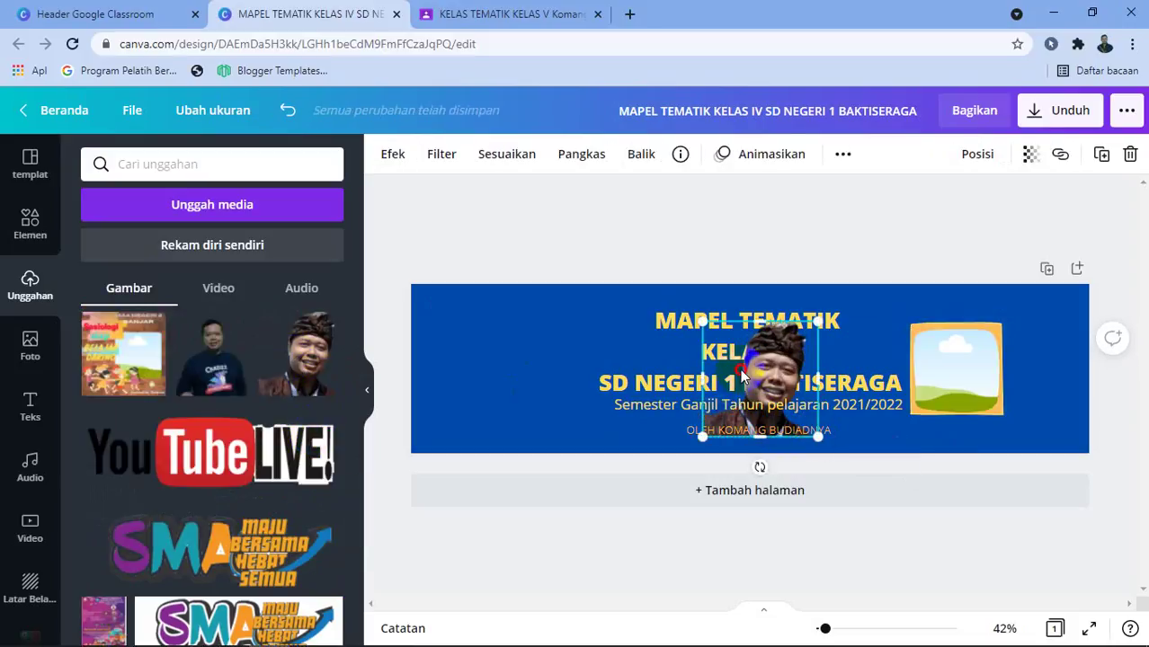
{"action": "left_click_drag", "start_coordinate": [742, 376], "coordinate": [936, 364]}
{"action": "key", "text": "Escape"}
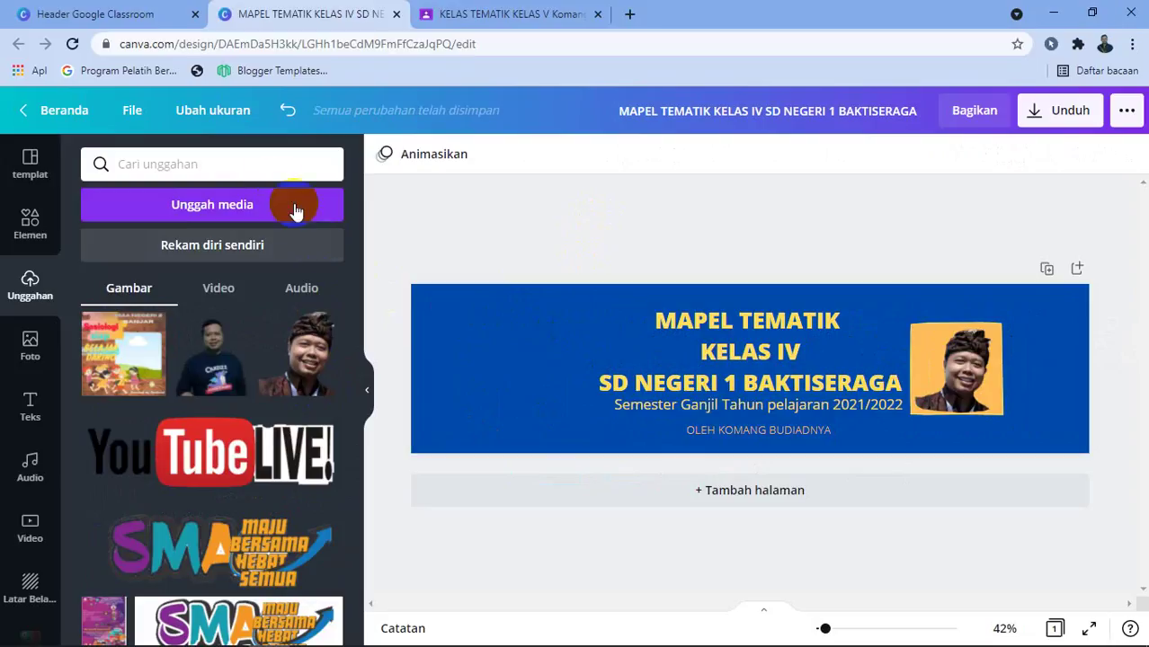
Search the elements for "animated" and add the white animated ring of concentric arcs.
{"action": "left_click", "coordinate": [35, 241]}
{"action": "left_click", "coordinate": [297, 165]}
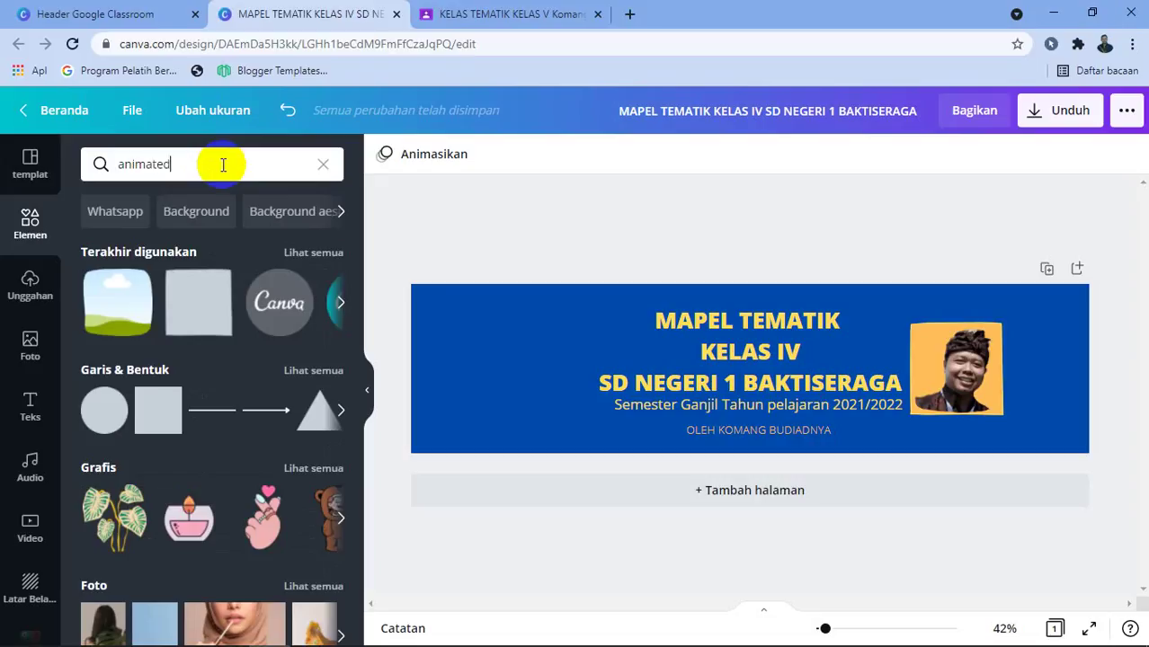
{"action": "key", "text": "Return"}
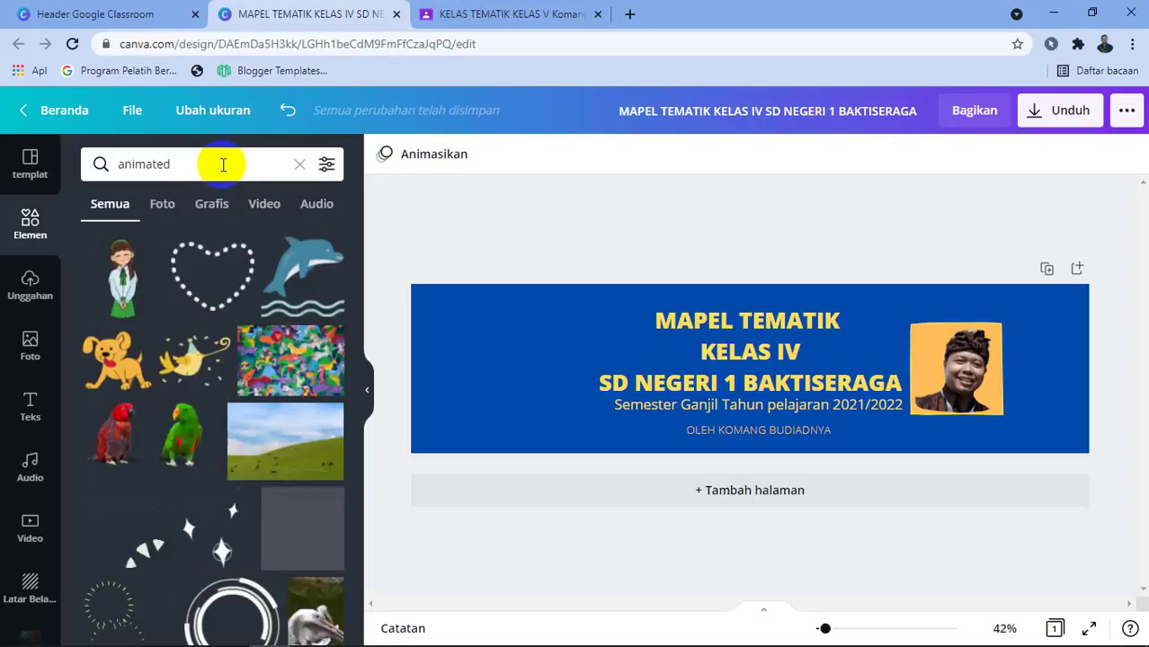
{"action": "scroll", "coordinate": [306, 360], "scroll_direction": "down", "scroll_amount": 3}
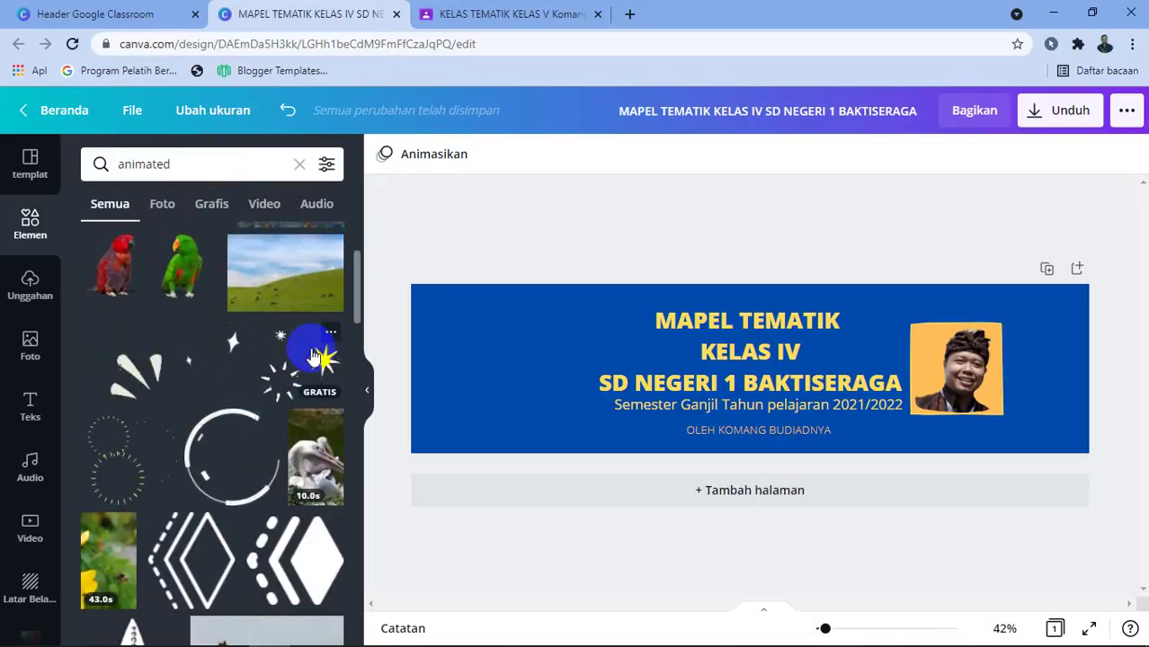
{"action": "left_click", "coordinate": [239, 463]}
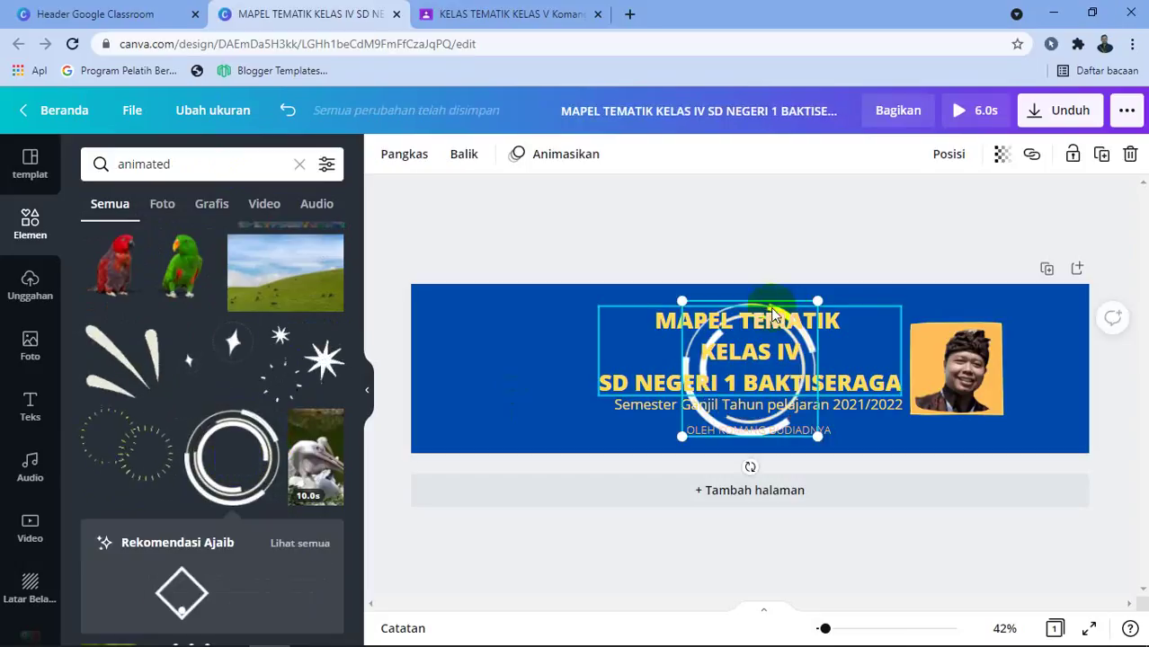
Place the animated ring around the teacher photo, enlarge it slightly, and position the class title between the header's top edge and semester line.
{"action": "left_click", "coordinate": [686, 322]}
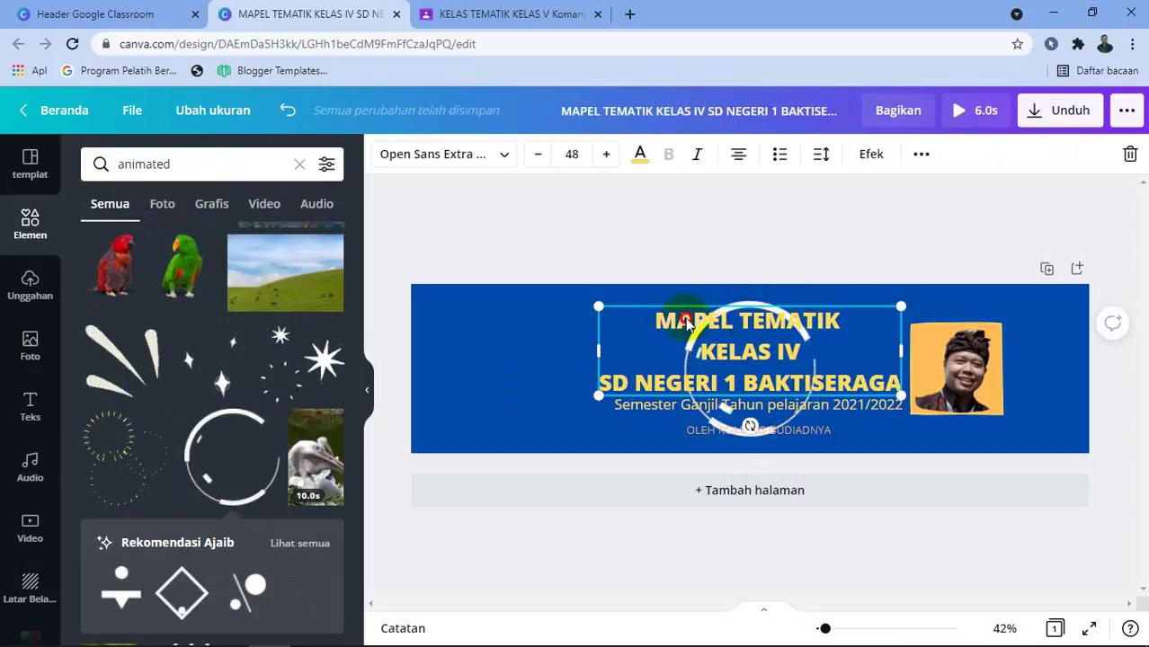
{"action": "left_click_drag", "start_coordinate": [686, 322], "coordinate": [667, 346]}
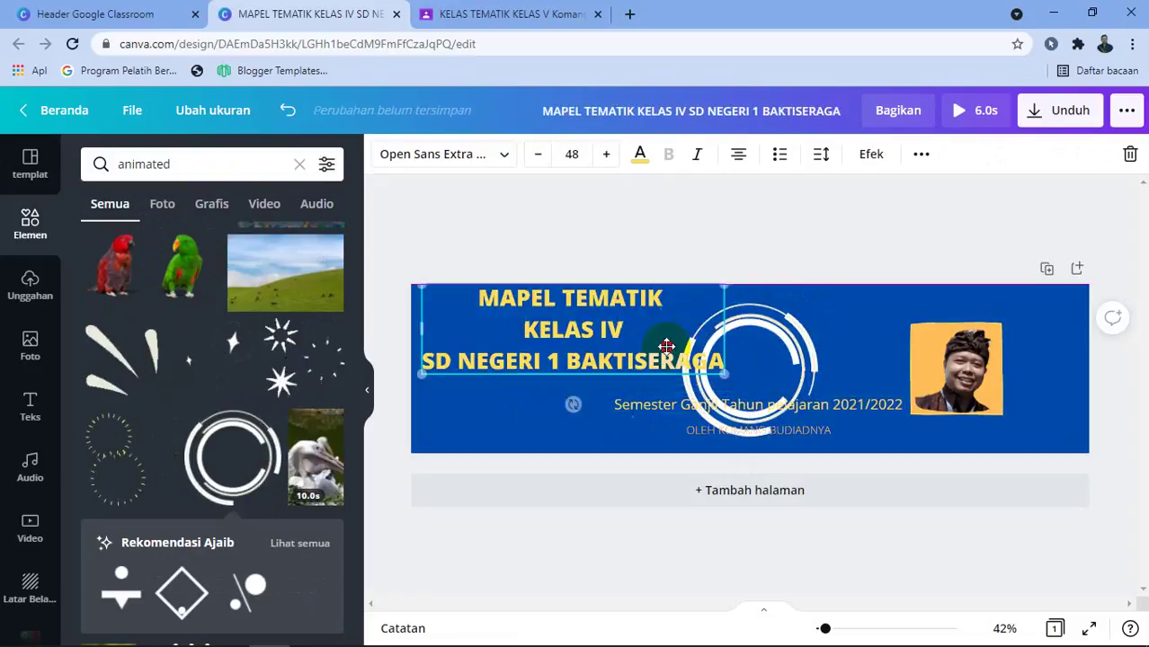
{"action": "left_click_drag", "start_coordinate": [744, 333], "coordinate": [985, 343]}
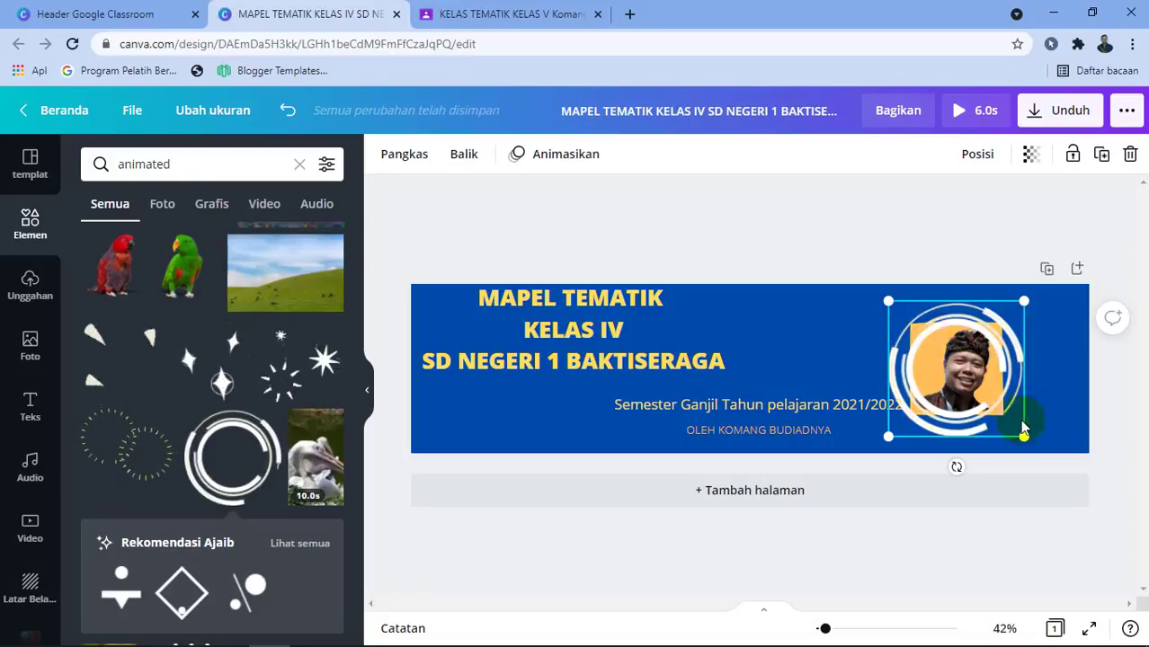
{"action": "left_click_drag", "start_coordinate": [1023, 433], "coordinate": [1044, 446]}
{"action": "left_click_drag", "start_coordinate": [975, 386], "coordinate": [982, 393]}
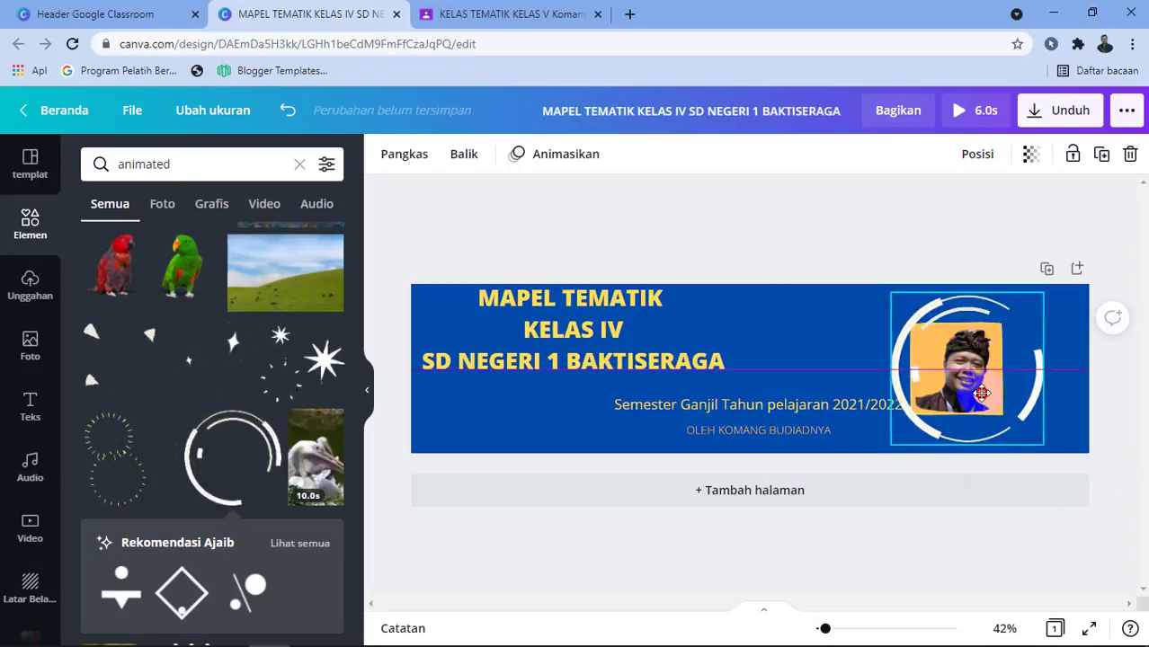
{"action": "left_click_drag", "start_coordinate": [632, 299], "coordinate": [797, 316]}
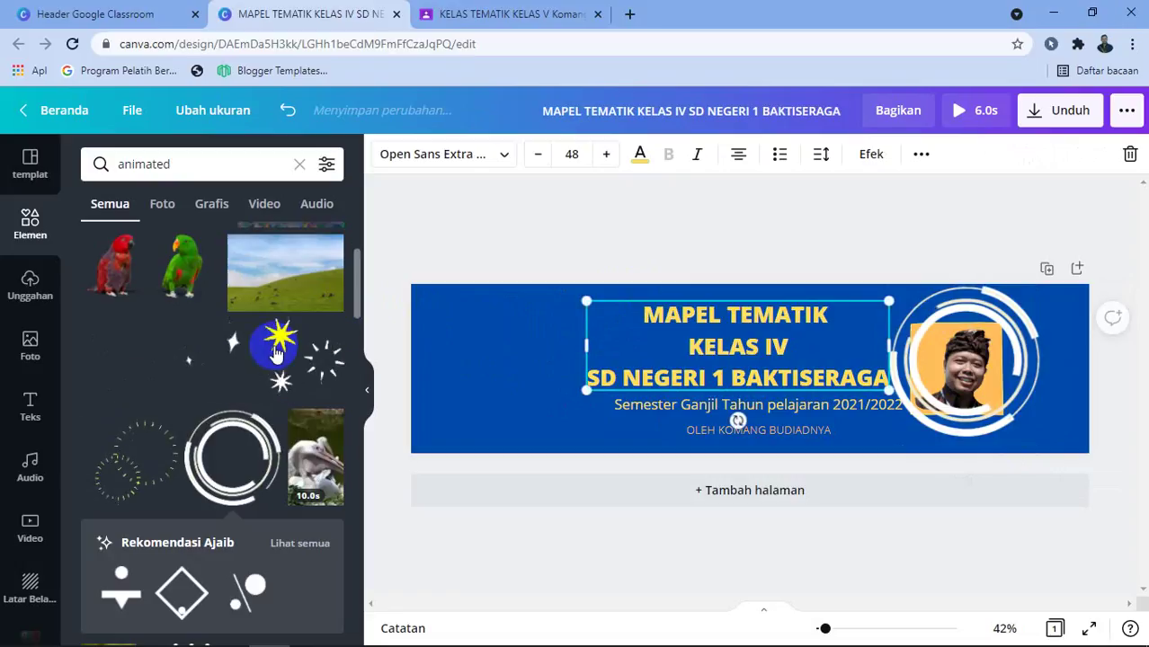
Add the animated graphic of small white cross-shaped sparkles from the "animated" results to the header.
{"action": "scroll", "coordinate": [153, 443], "scroll_direction": "down", "scroll_amount": 1}
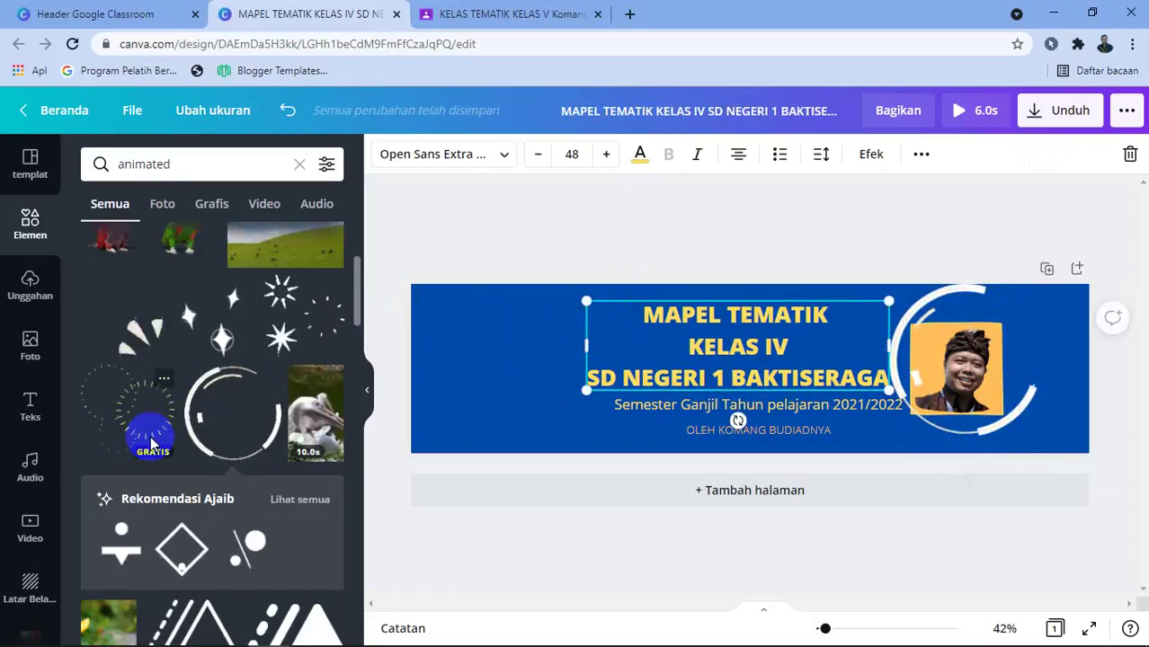
{"action": "scroll", "coordinate": [152, 442], "scroll_direction": "down", "scroll_amount": 5}
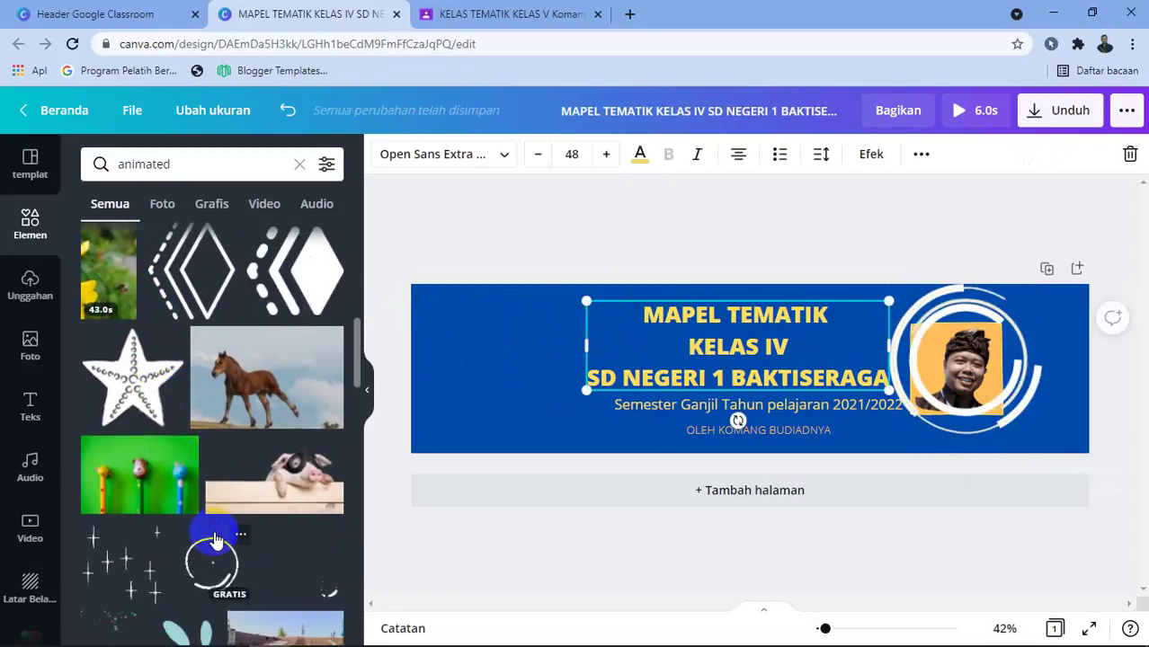
{"action": "scroll", "coordinate": [215, 539], "scroll_direction": "down", "scroll_amount": 2}
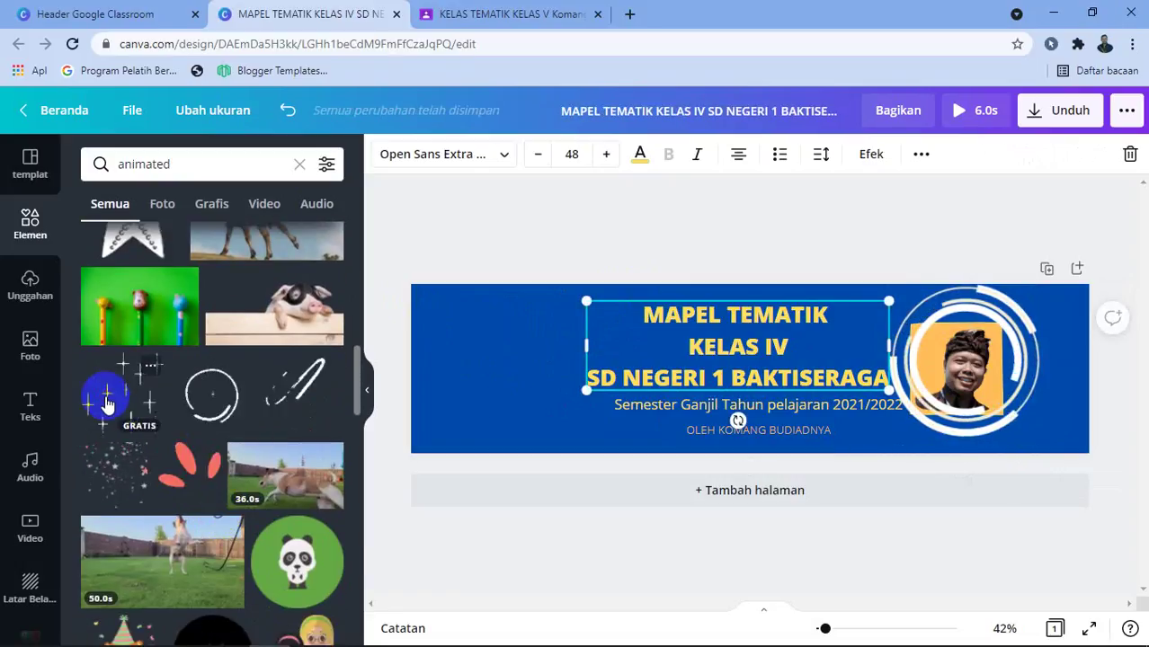
{"action": "left_click", "coordinate": [106, 404]}
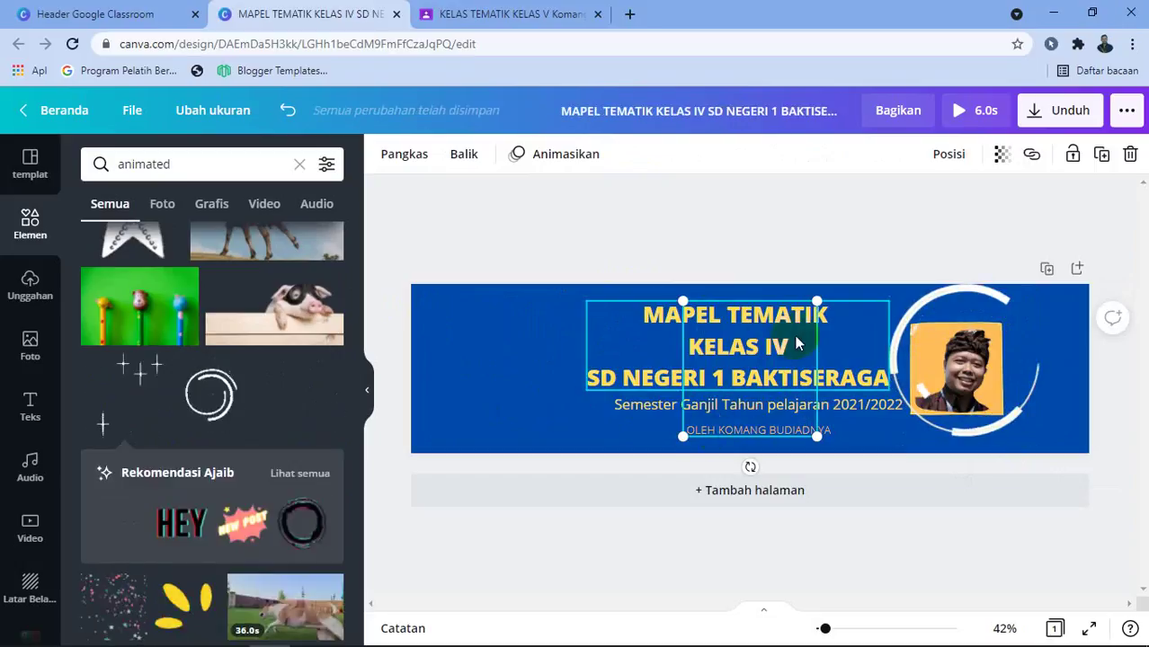
Move the white cross-shaped sparkles to the empty area left of the class title and restore the title's position above the semester line.
{"action": "left_click_drag", "start_coordinate": [797, 343], "coordinate": [774, 360]}
{"action": "left_click_drag", "start_coordinate": [783, 360], "coordinate": [549, 349]}
{"action": "left_click_drag", "start_coordinate": [672, 334], "coordinate": [787, 333]}
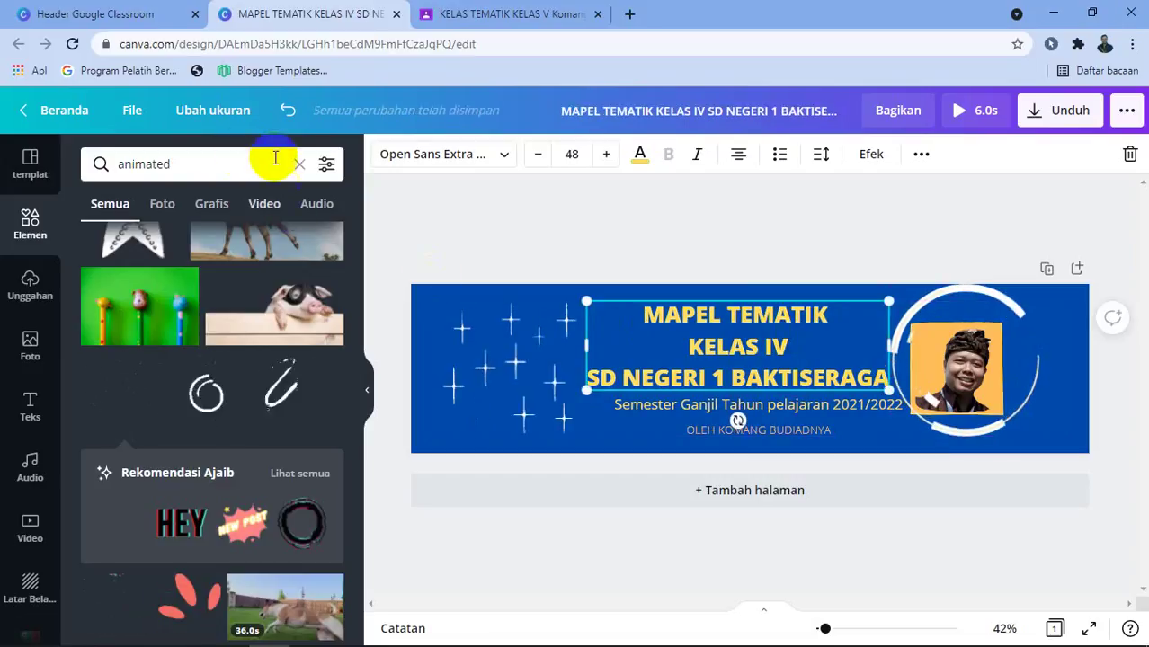
Search the elements for "animated students" and add the animated purple-haired student reading a purple book.
{"action": "left_click", "coordinate": [226, 164]}
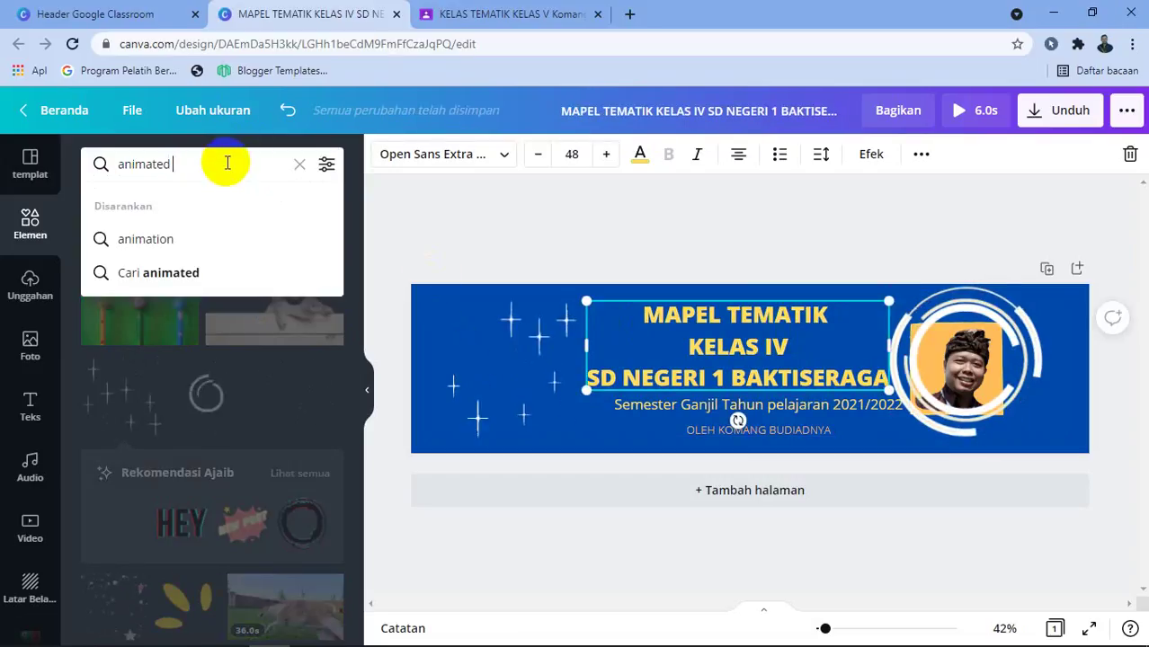
{"action": "type", "text": "studen"}
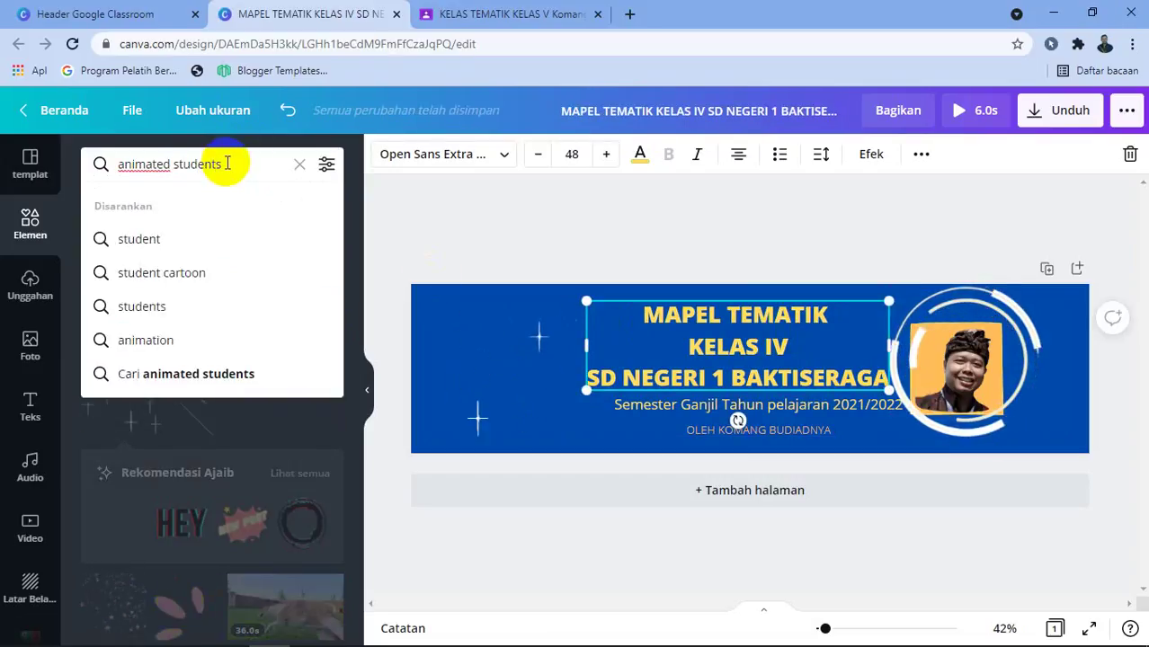
{"action": "type", "text": "ts"}
{"action": "key", "text": "Return"}
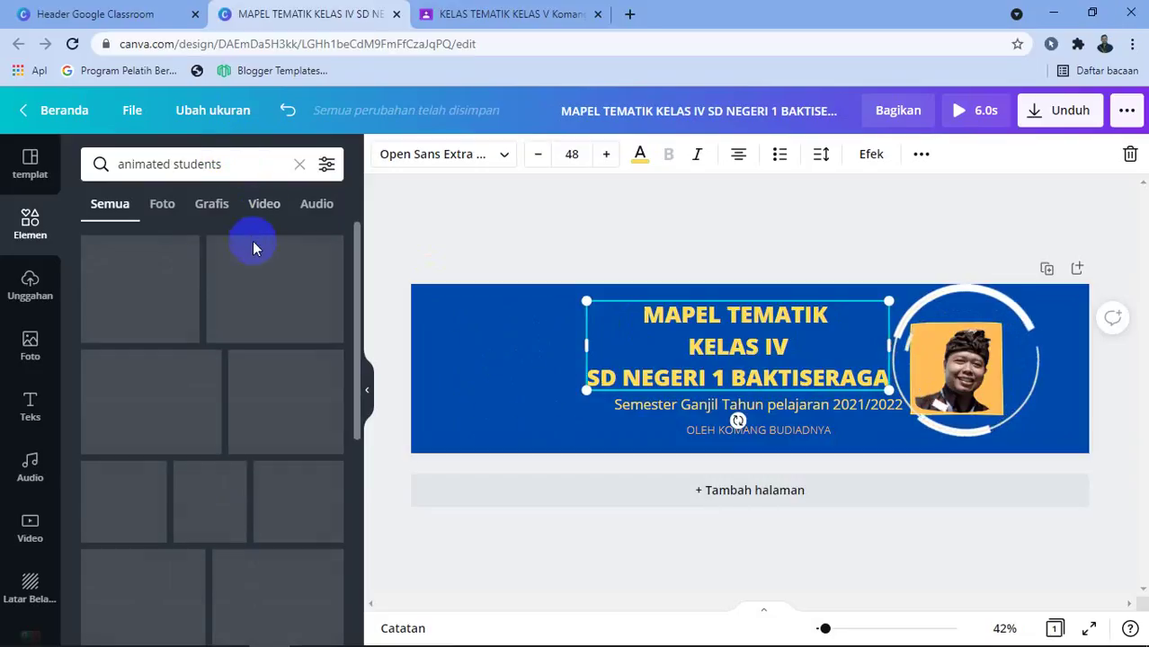
{"action": "scroll", "coordinate": [325, 362], "scroll_direction": "down", "scroll_amount": 2}
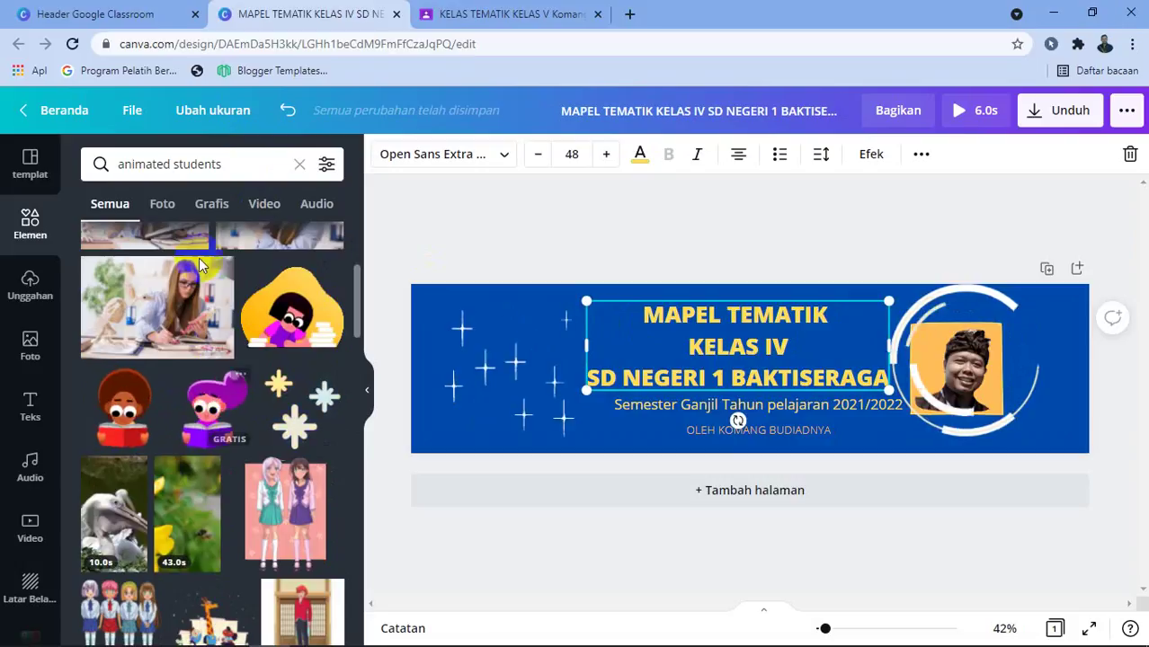
{"action": "left_click", "coordinate": [206, 413]}
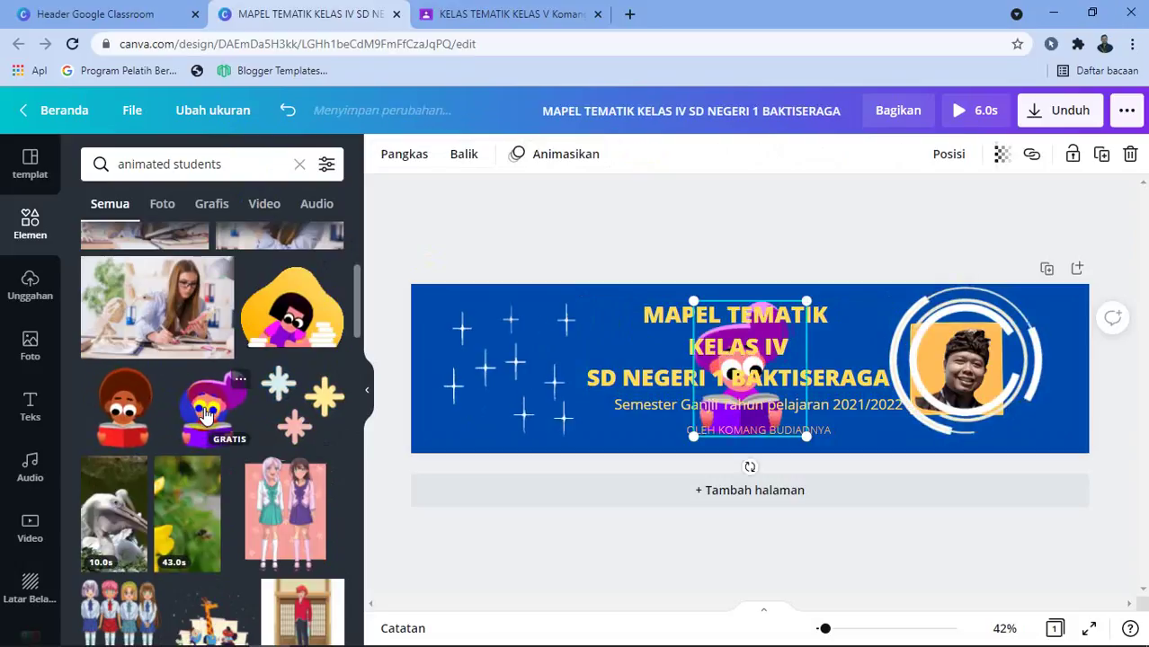
Move the purple-haired student to the left of the class title, and realign the title and the animated ring around the teacher photo.
{"action": "left_click", "coordinate": [764, 432]}
{"action": "left_click_drag", "start_coordinate": [782, 332], "coordinate": [810, 301]}
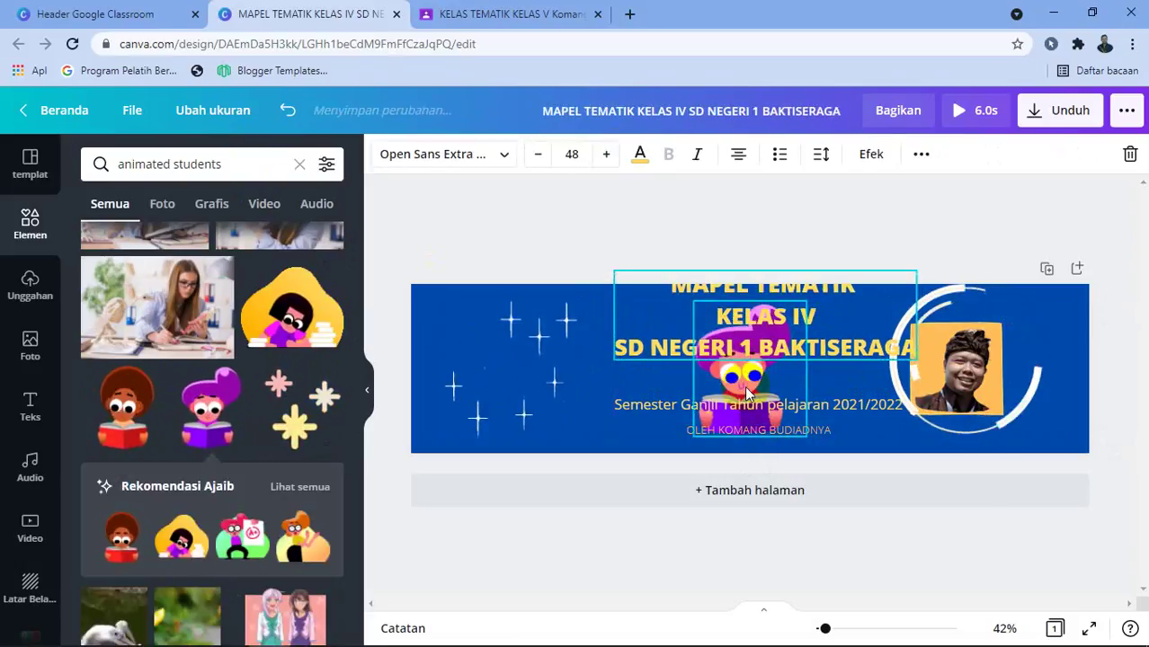
{"action": "left_click_drag", "start_coordinate": [747, 392], "coordinate": [595, 398]}
{"action": "left_click_drag", "start_coordinate": [764, 328], "coordinate": [751, 352]}
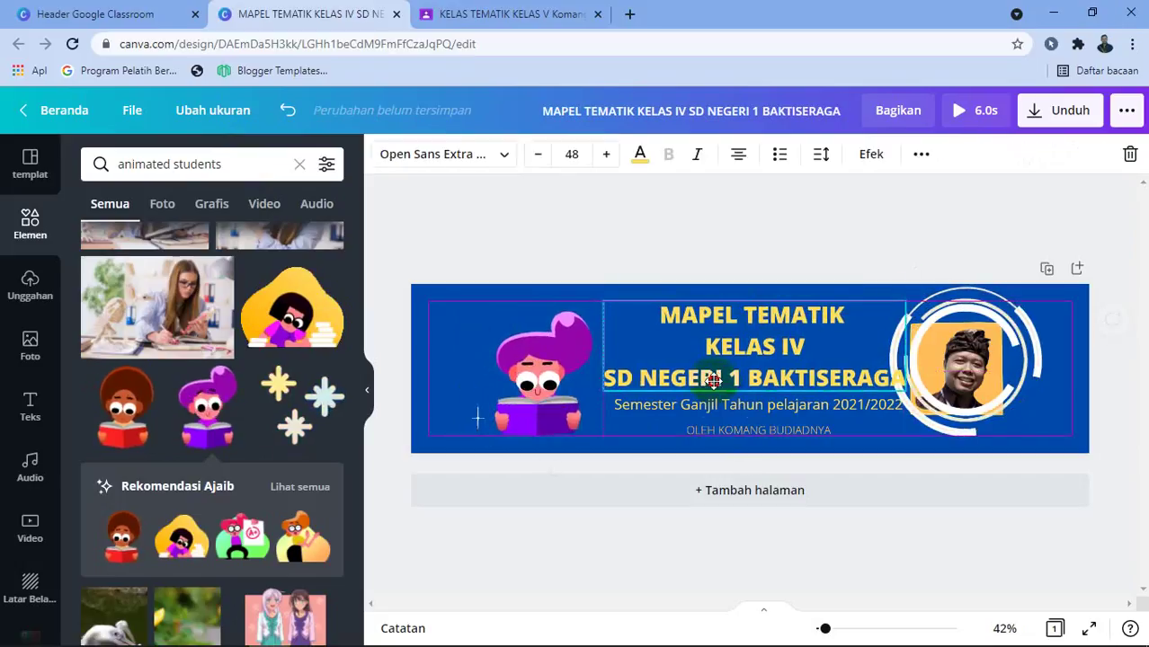
{"action": "left_click", "coordinate": [960, 378]}
{"action": "mouse_move", "coordinate": [970, 373]}
{"action": "left_mouse_down"}
{"action": "mouse_move", "coordinate": [969, 363]}
{"action": "mouse_move", "coordinate": [958, 367]}
{"action": "left_mouse_up"}
Shrink the purple-haired student to about half size and place it at the header's lower edge, left of the semester line.
{"action": "left_click", "coordinate": [555, 378]}
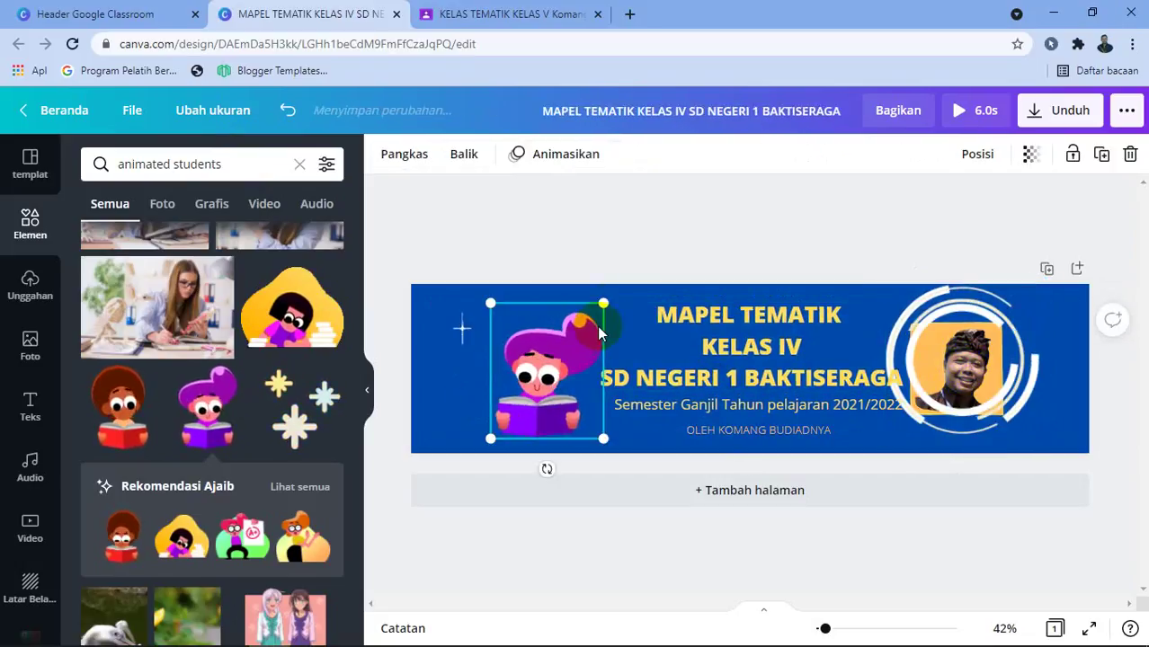
{"action": "left_click_drag", "start_coordinate": [603, 304], "coordinate": [565, 344]}
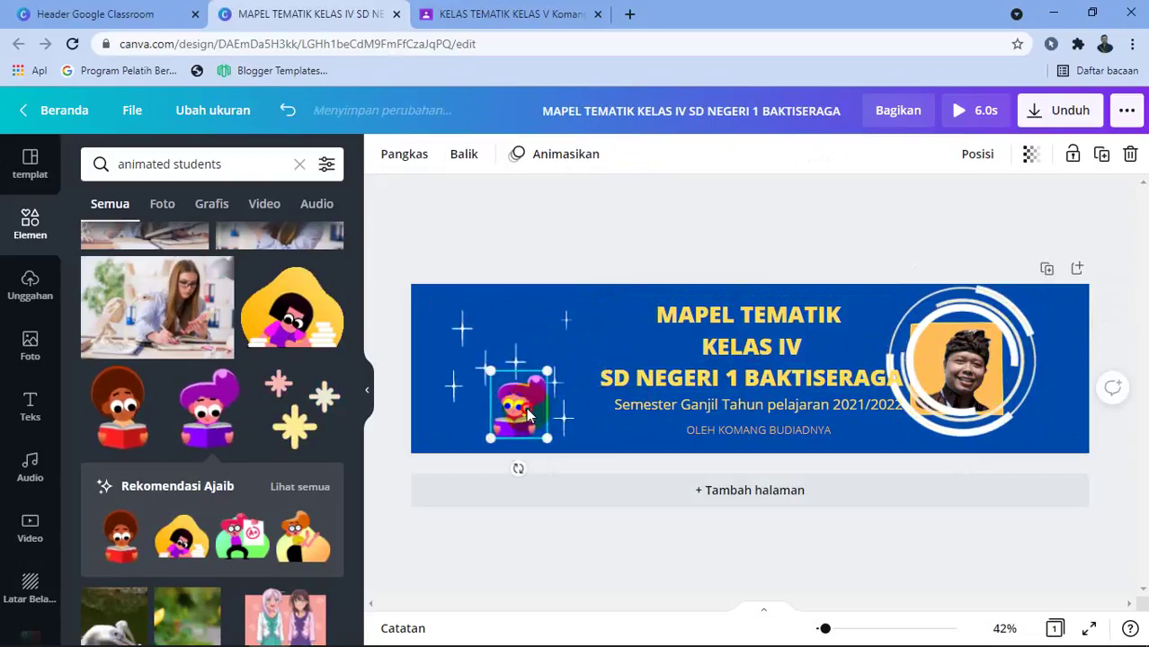
{"action": "left_click_drag", "start_coordinate": [529, 415], "coordinate": [559, 419]}
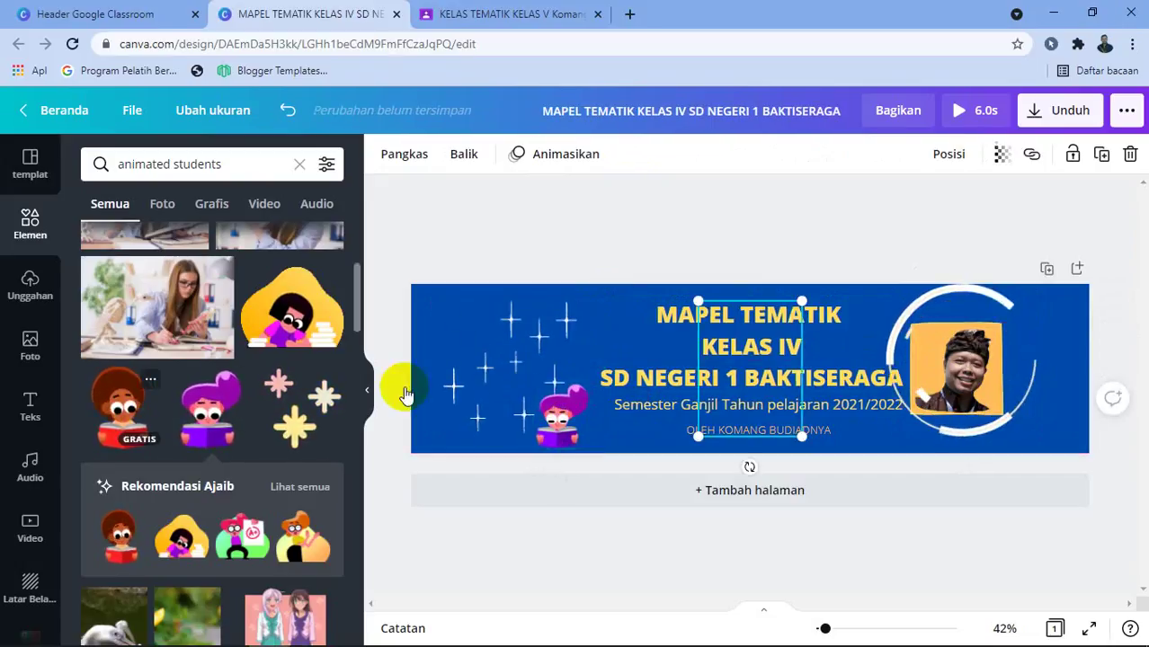
Add the animated brown-haired student with the red book, move it left of the purple-haired student, and return the title above the semester line.
{"action": "left_click", "coordinate": [117, 404]}
{"action": "left_click_drag", "start_coordinate": [720, 454], "coordinate": [688, 460]}
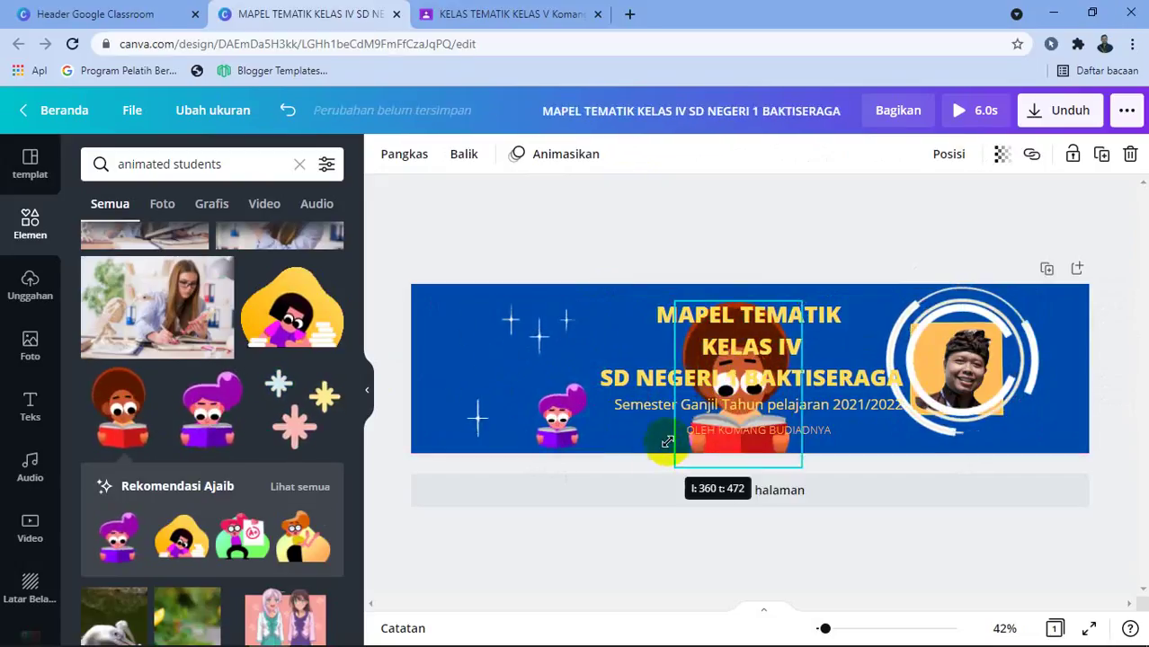
{"action": "left_click", "coordinate": [680, 348]}
{"action": "left_click_drag", "start_coordinate": [681, 349], "coordinate": [658, 313]}
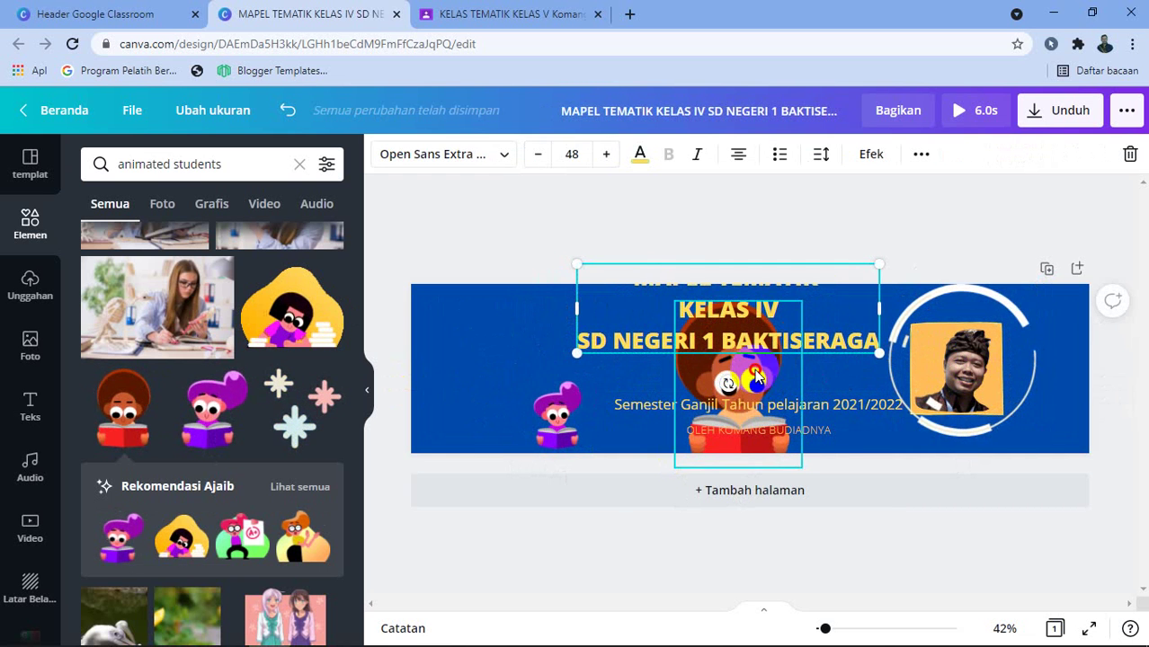
{"action": "left_click_drag", "start_coordinate": [728, 382], "coordinate": [521, 368]}
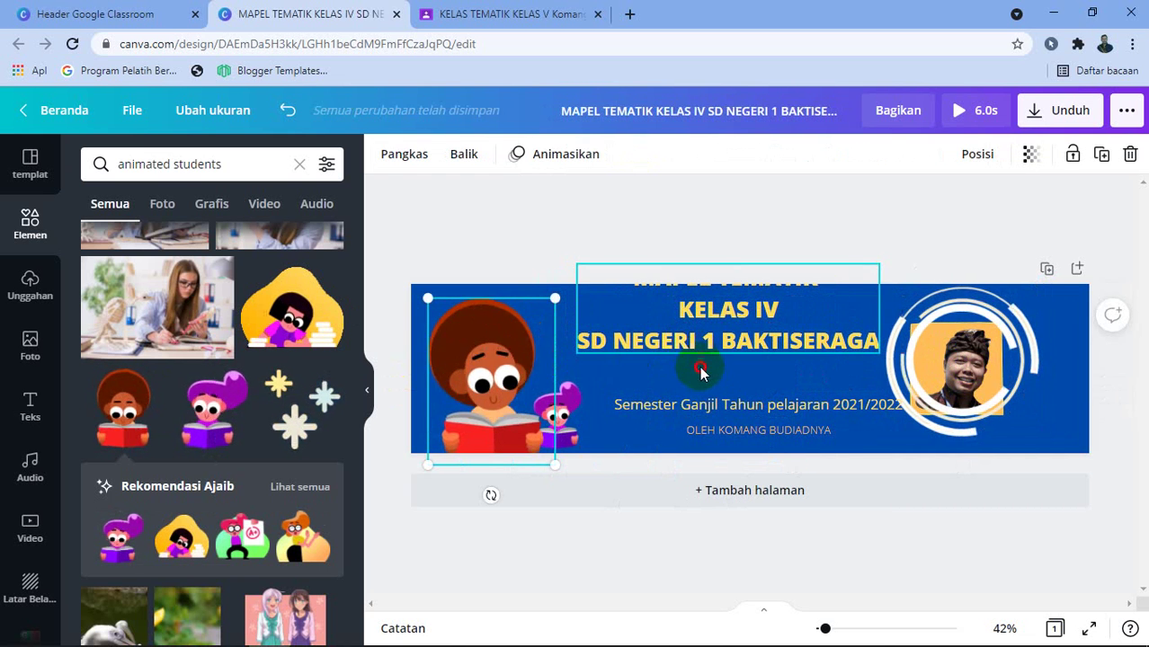
{"action": "left_click_drag", "start_coordinate": [691, 345], "coordinate": [706, 380]}
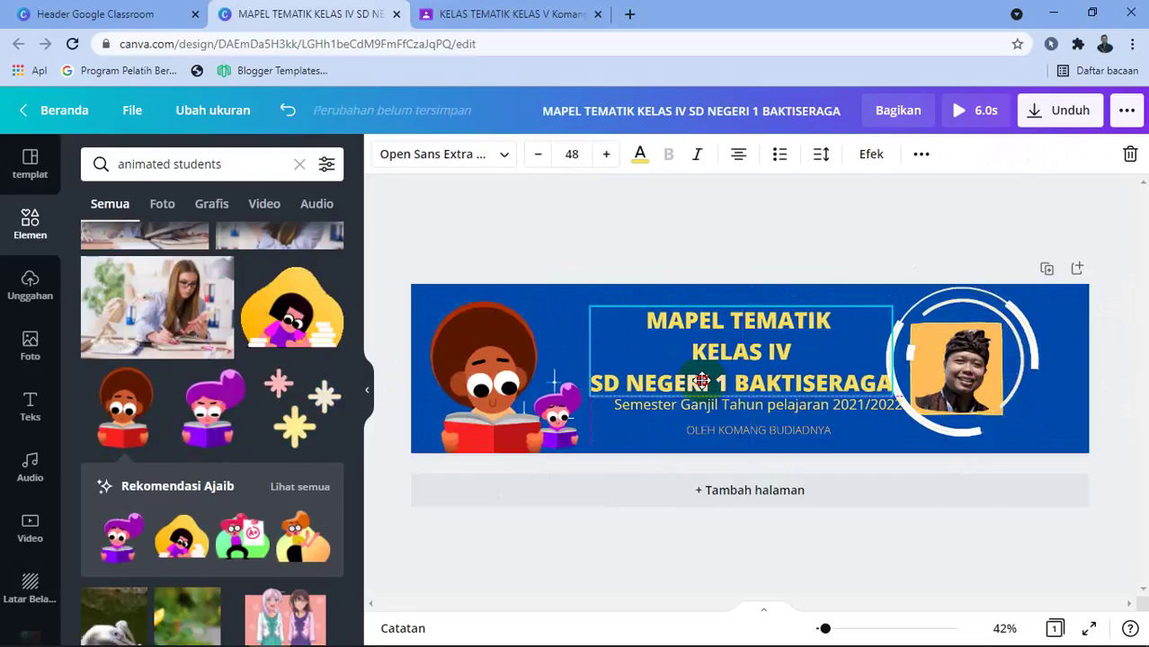
{"action": "left_click_drag", "start_coordinate": [604, 384], "coordinate": [604, 384]}
Shrink the red-book student to match the purple-haired one and set the two side by side along the header's lower edge.
{"action": "left_click", "coordinate": [540, 333]}
{"action": "left_click_drag", "start_coordinate": [550, 300], "coordinate": [493, 360]}
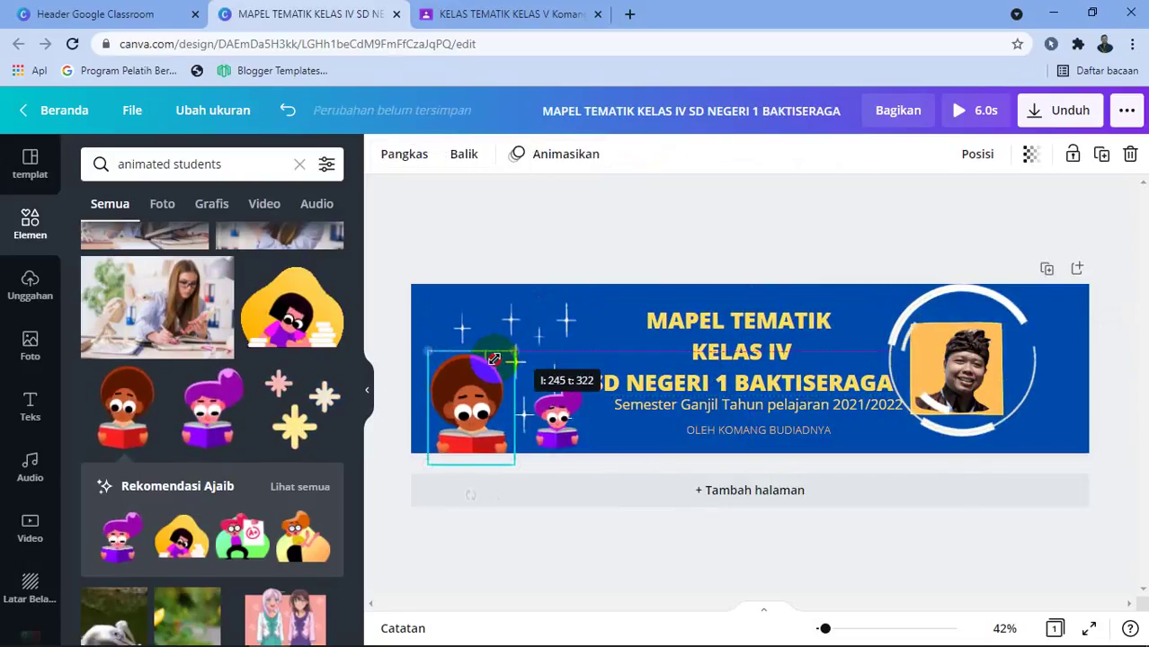
{"action": "left_click_drag", "start_coordinate": [476, 423], "coordinate": [499, 416]}
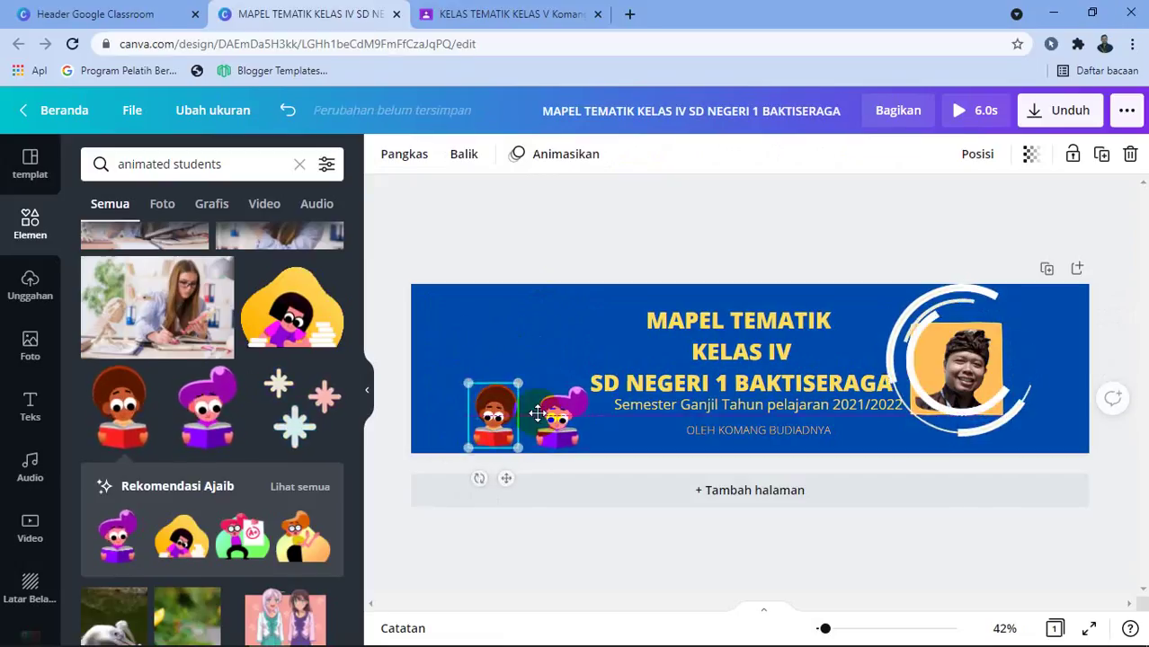
{"action": "left_click_drag", "start_coordinate": [567, 418], "coordinate": [586, 418]}
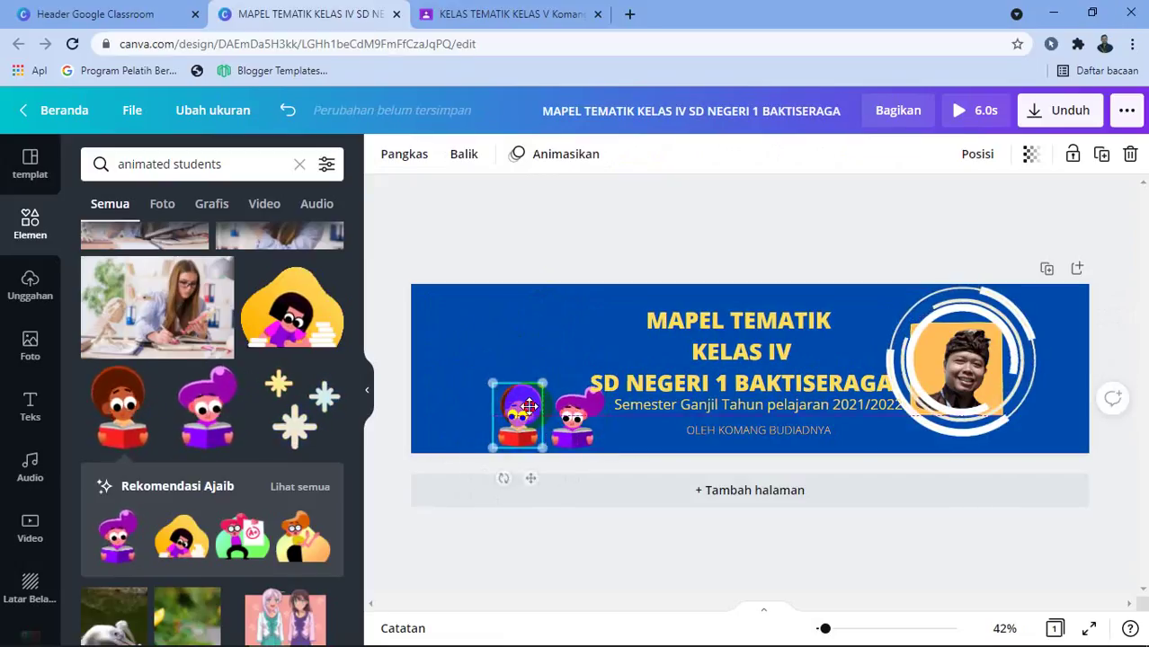
{"action": "left_click", "coordinate": [610, 201]}
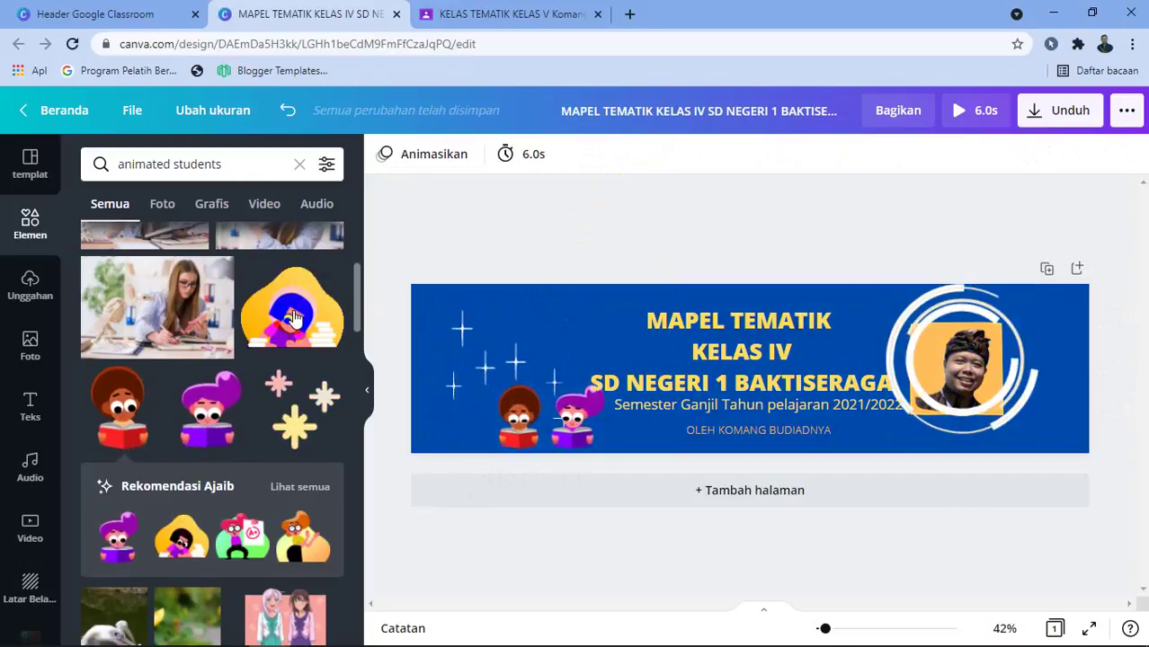
Add the animated graphic of three pastel starbursts, shrink it, and place it in the header's upper-left corner.
{"action": "left_click", "coordinate": [294, 399]}
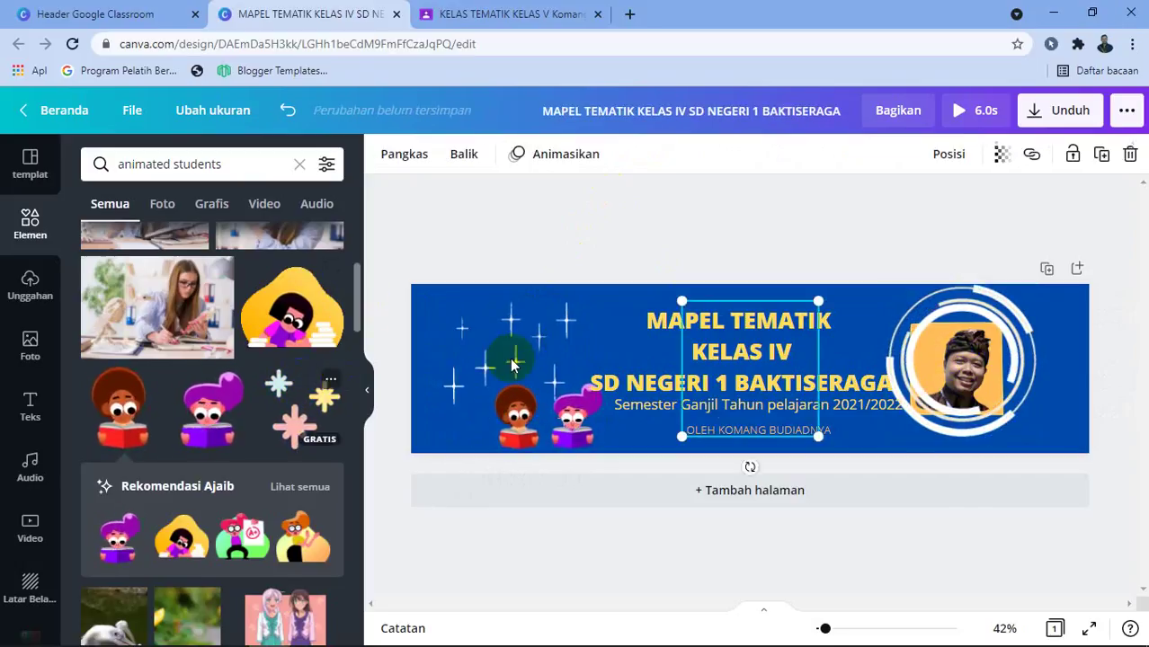
{"action": "left_click_drag", "start_coordinate": [686, 301], "coordinate": [603, 258]}
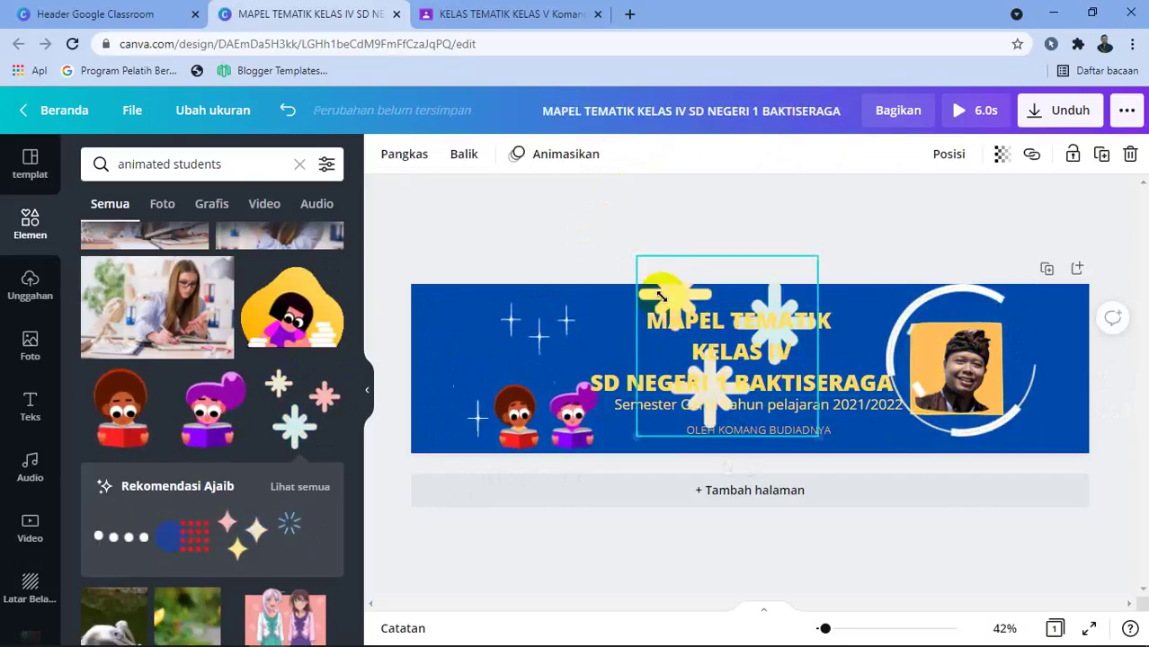
{"action": "left_click_drag", "start_coordinate": [764, 274], "coordinate": [543, 347]}
{"action": "left_click_drag", "start_coordinate": [504, 386], "coordinate": [503, 388]}
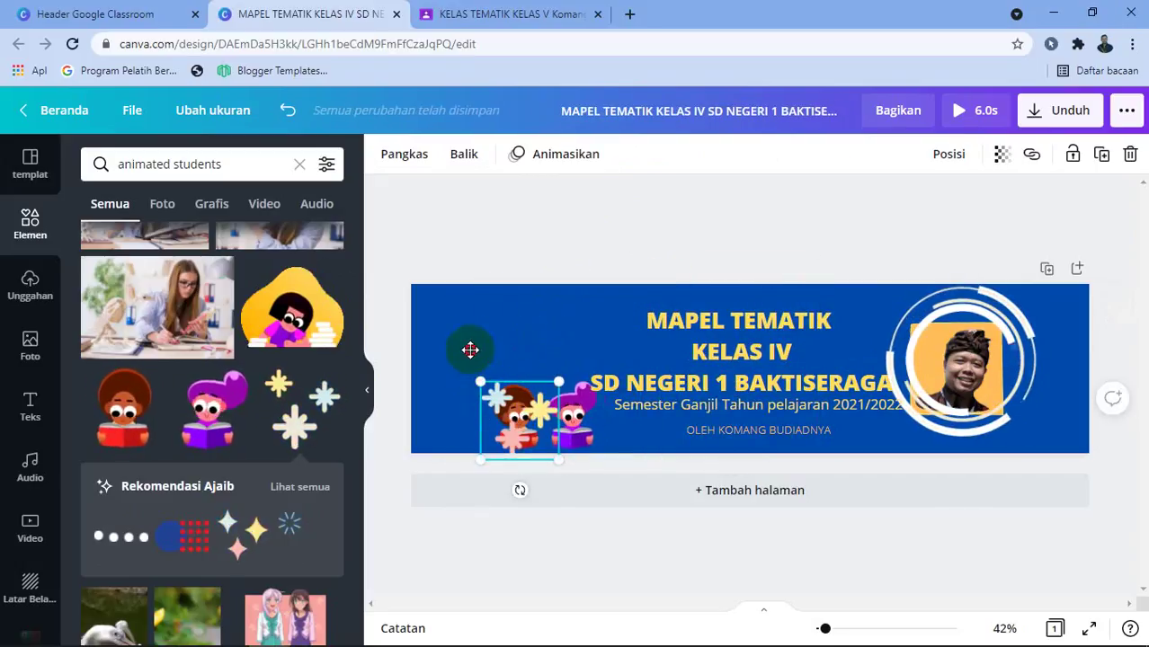
{"action": "left_click_drag", "start_coordinate": [471, 350], "coordinate": [425, 302]}
Search the elements for "animated rocket" and look through the results for a suitable animated rocket.
{"action": "left_click_drag", "start_coordinate": [175, 164], "coordinate": [230, 165]}
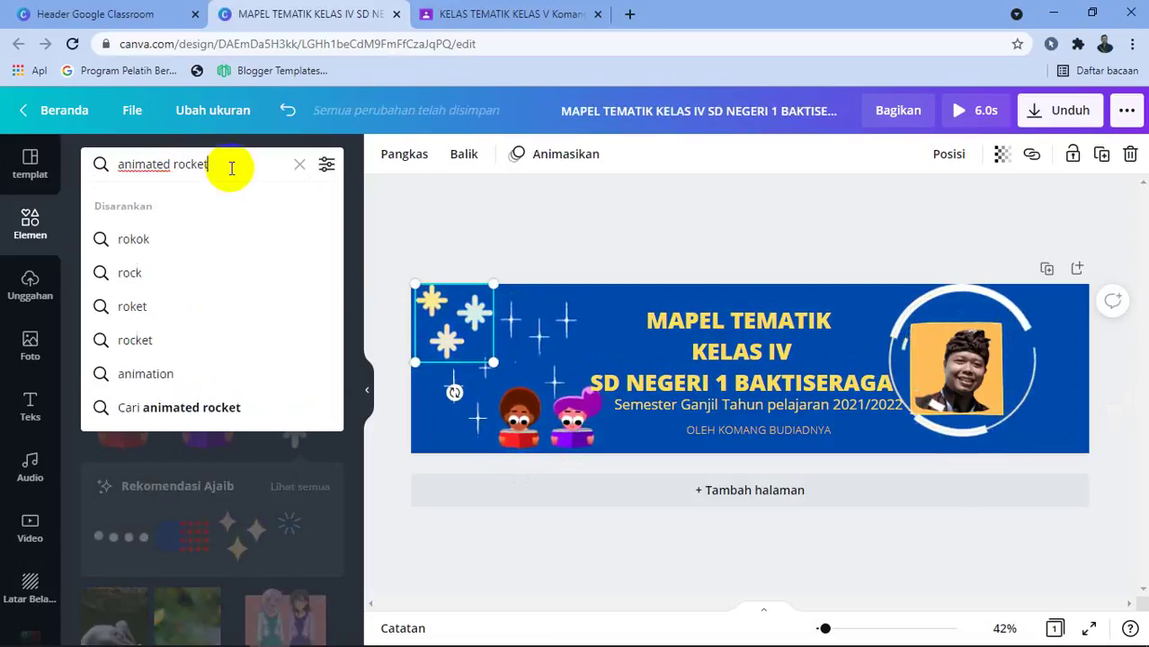
{"action": "key", "text": "Return"}
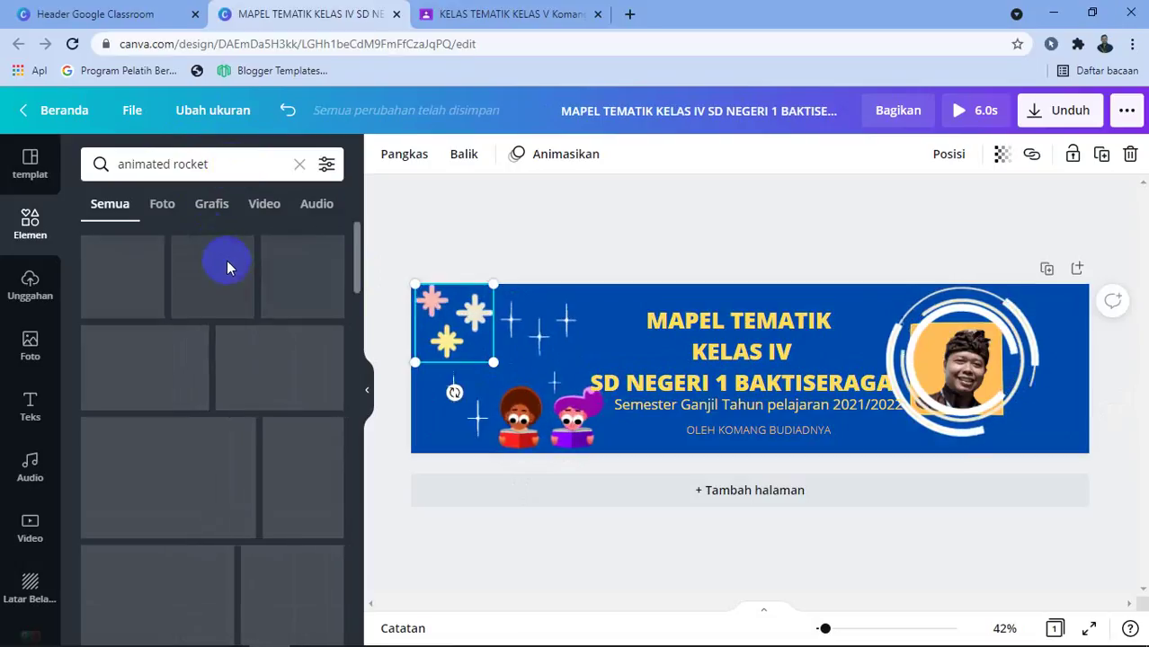
{"action": "scroll", "coordinate": [261, 351], "scroll_direction": "down", "scroll_amount": 5}
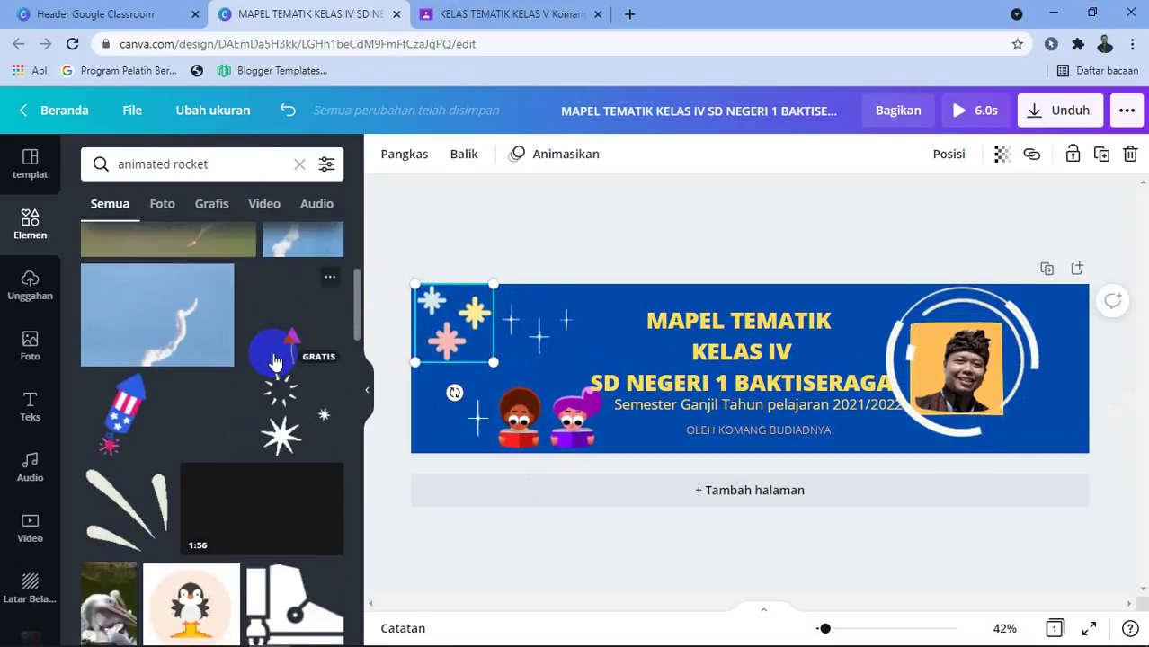
{"action": "scroll", "coordinate": [279, 373], "scroll_direction": "down", "scroll_amount": 3}
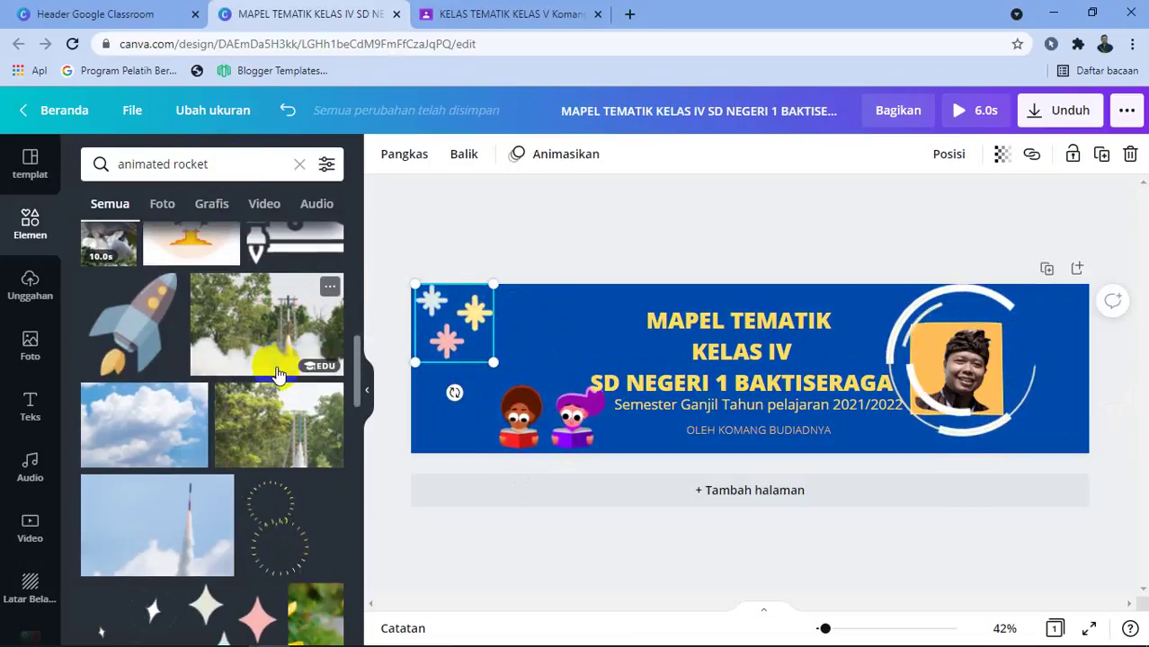
{"action": "scroll", "coordinate": [279, 373], "scroll_direction": "down", "scroll_amount": 3}
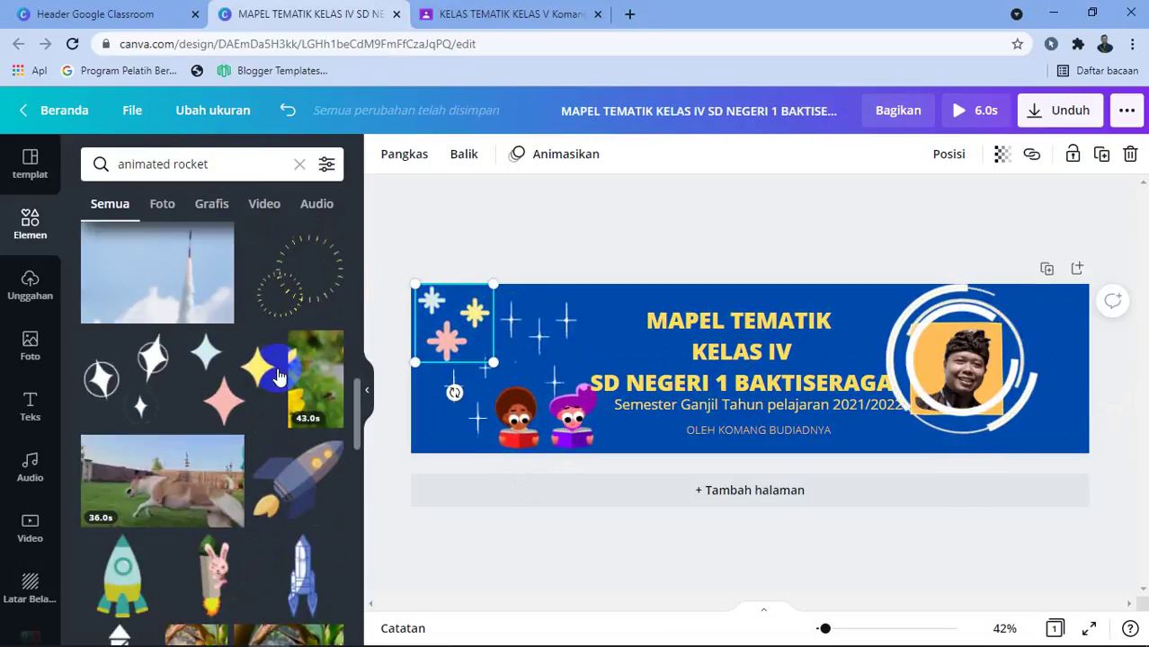
Shorten the element search to "rocket" and add the yellow cartoon rocket with red fins to the header.
{"action": "double_click", "coordinate": [154, 164]}
{"action": "key", "text": "BackSpace"}
{"action": "left_click", "coordinate": [98, 164]}
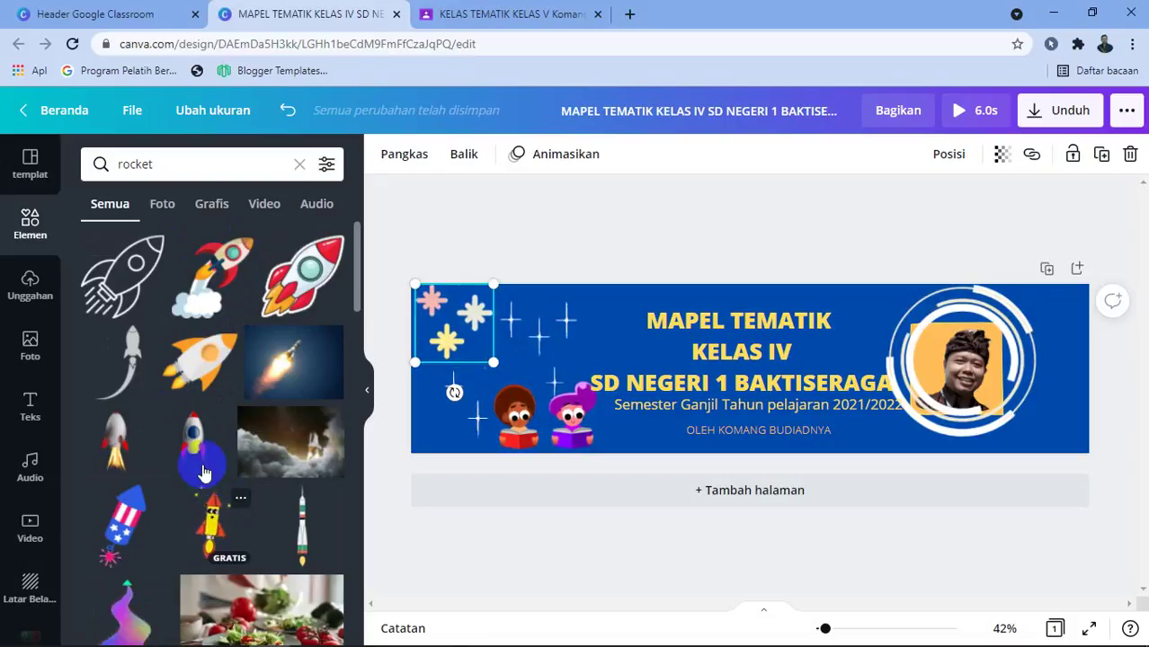
{"action": "left_click", "coordinate": [213, 529]}
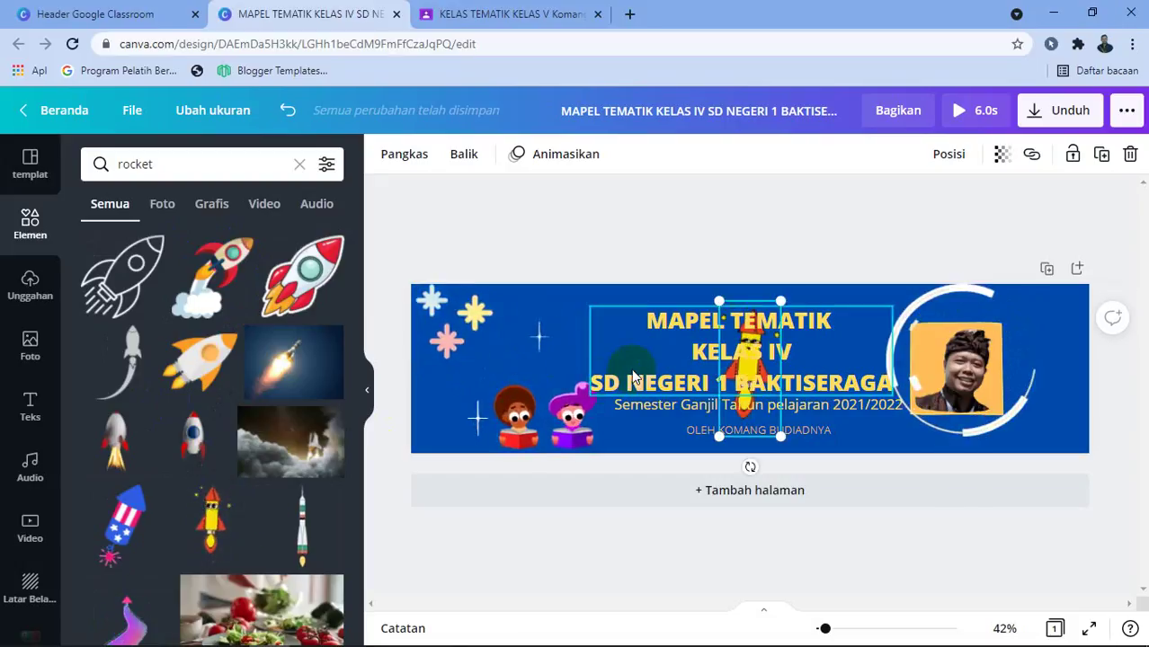
Shrink the yellow rocket, place it above the two students beside the class title, and center the title above the semester line.
{"action": "left_click_drag", "start_coordinate": [781, 301], "coordinate": [766, 334]}
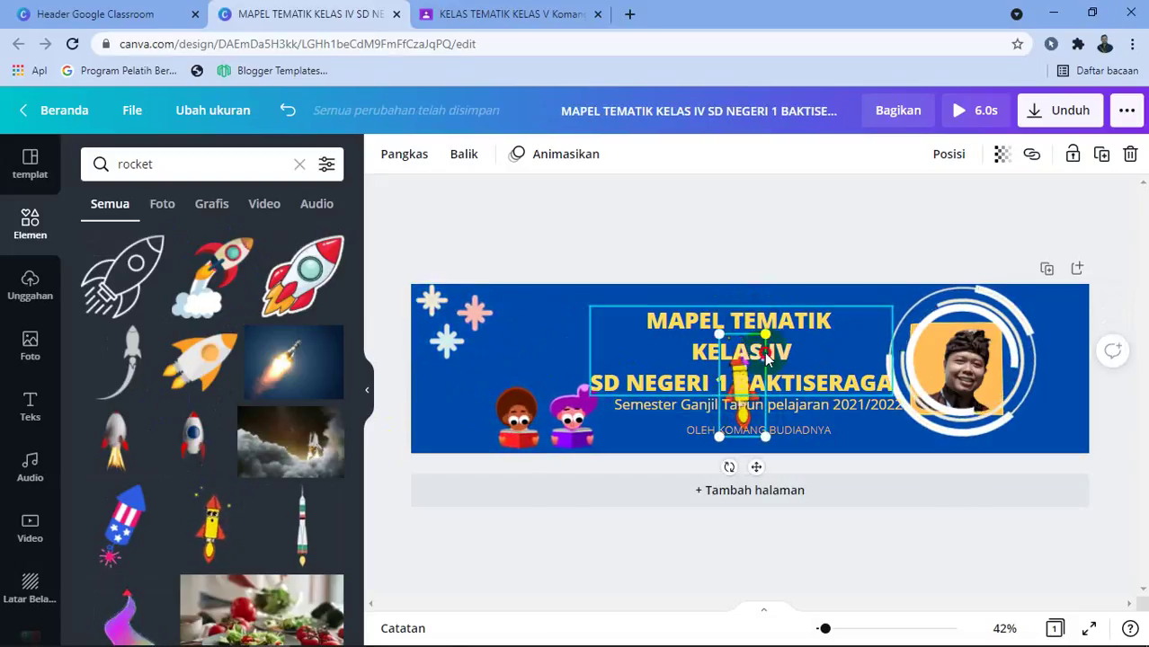
{"action": "left_click_drag", "start_coordinate": [767, 357], "coordinate": [786, 329]}
{"action": "left_click_drag", "start_coordinate": [743, 382], "coordinate": [565, 346]}
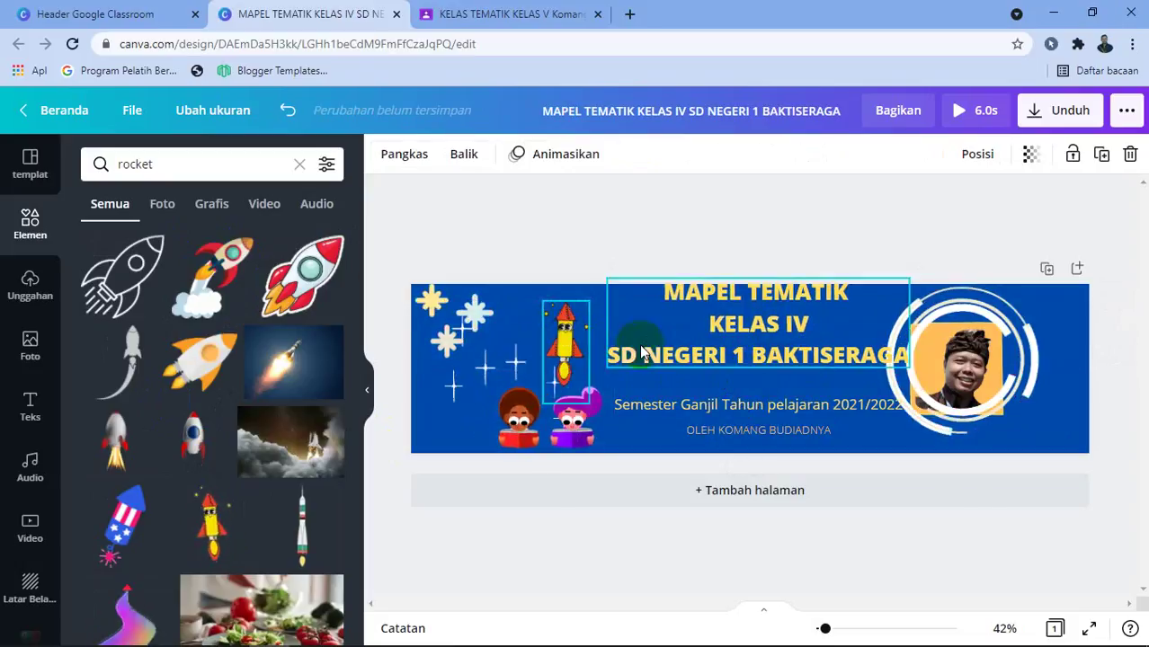
{"action": "left_click_drag", "start_coordinate": [699, 346], "coordinate": [699, 369]}
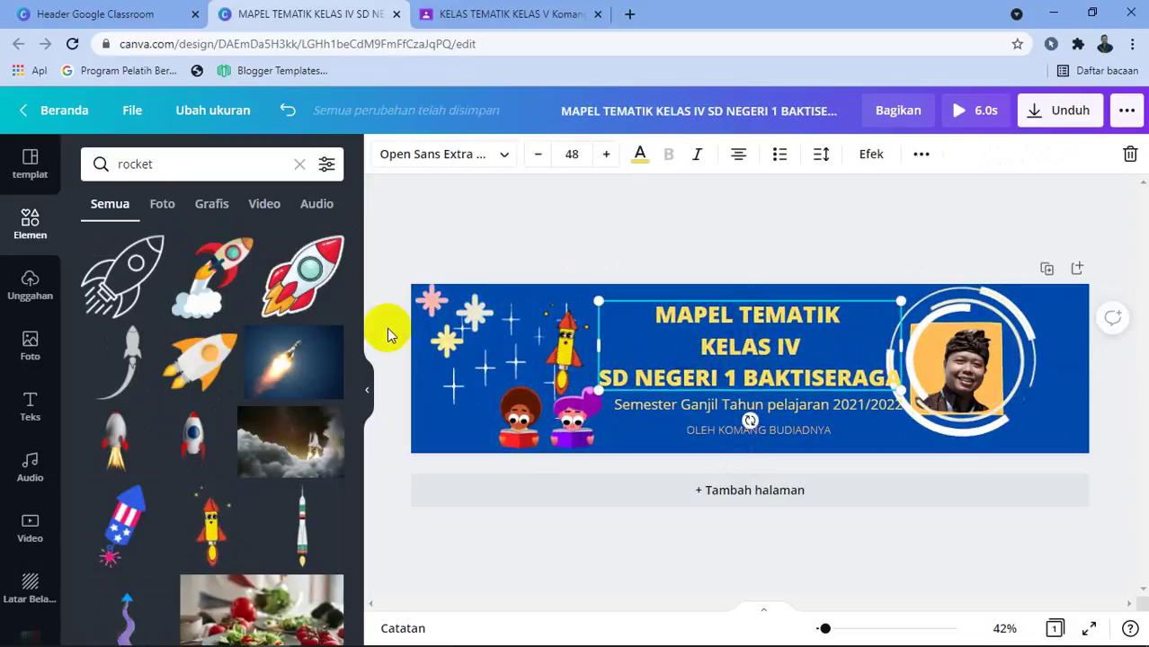
{"action": "scroll", "coordinate": [297, 420], "scroll_direction": "down", "scroll_amount": 6}
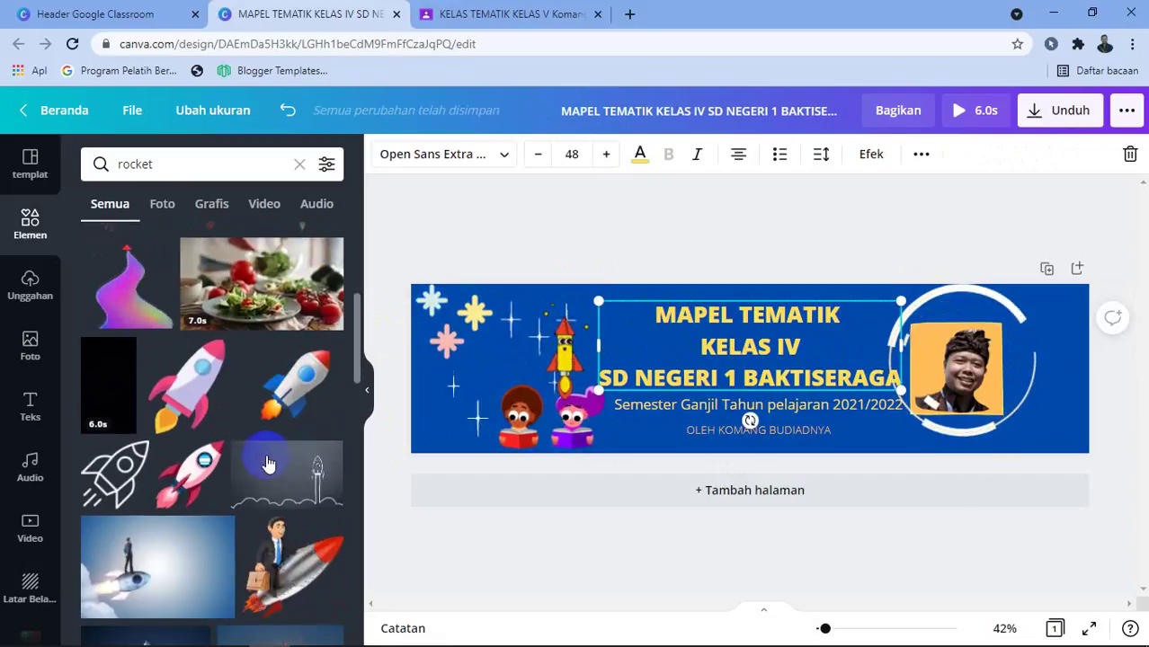
{"action": "scroll", "coordinate": [266, 470], "scroll_direction": "down", "scroll_amount": 5}
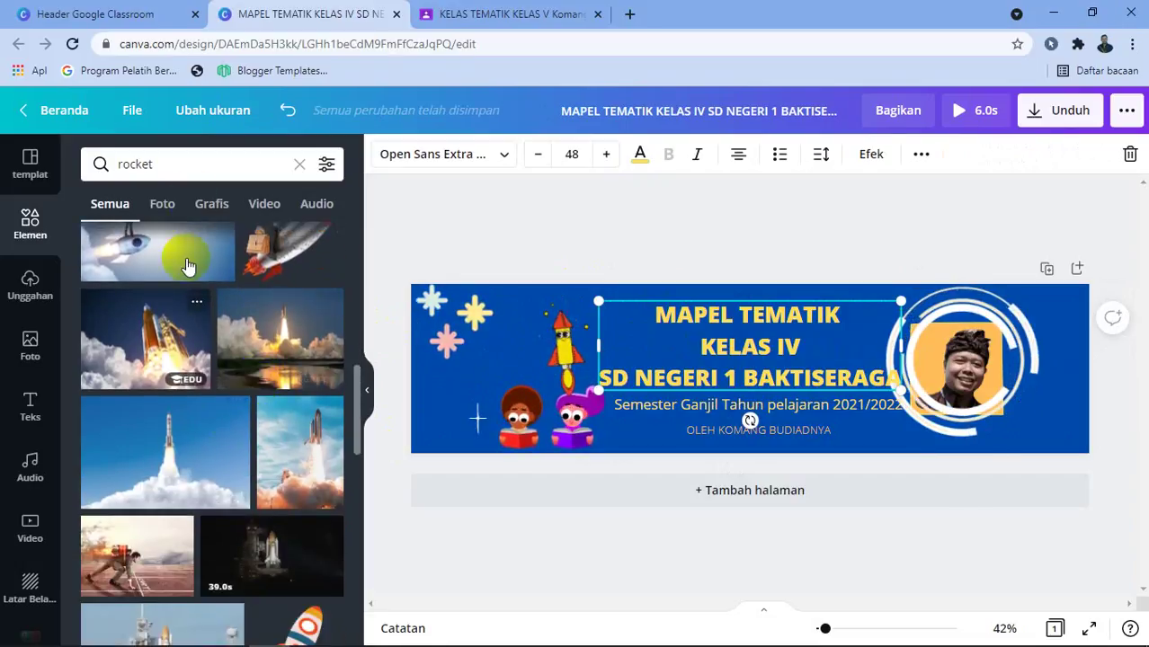
{"action": "left_click", "coordinate": [167, 166]}
{"action": "left_click_drag", "start_coordinate": [167, 167], "coordinate": [79, 184]}
{"action": "type", "text": "animated "}
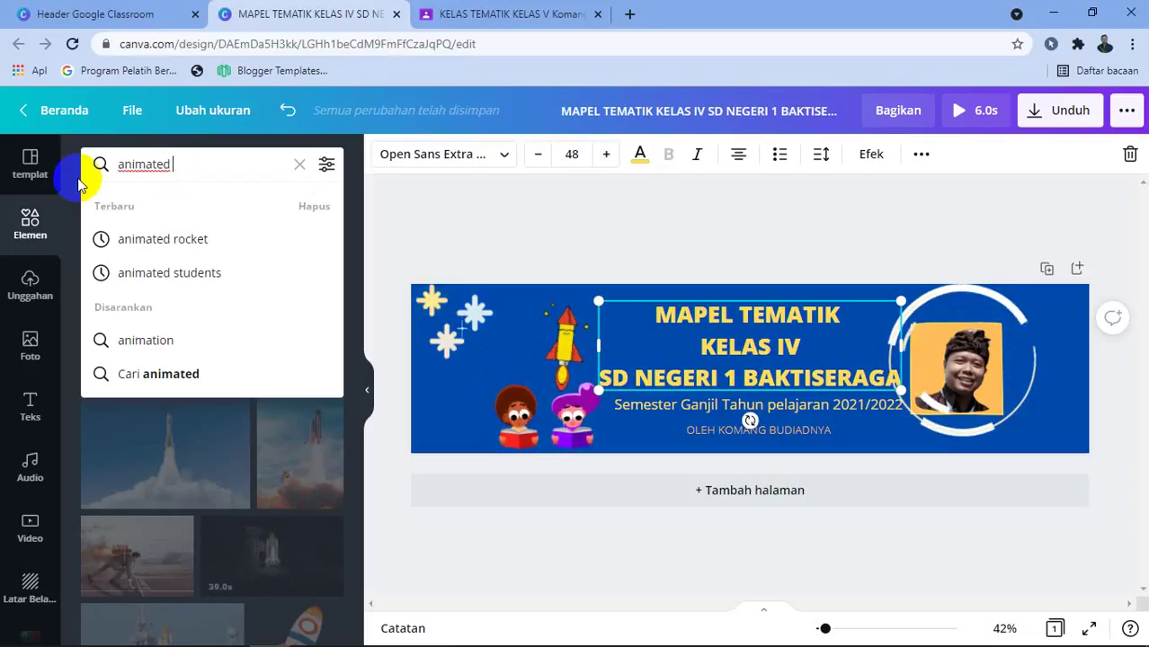
{"action": "type", "text": "ear"}
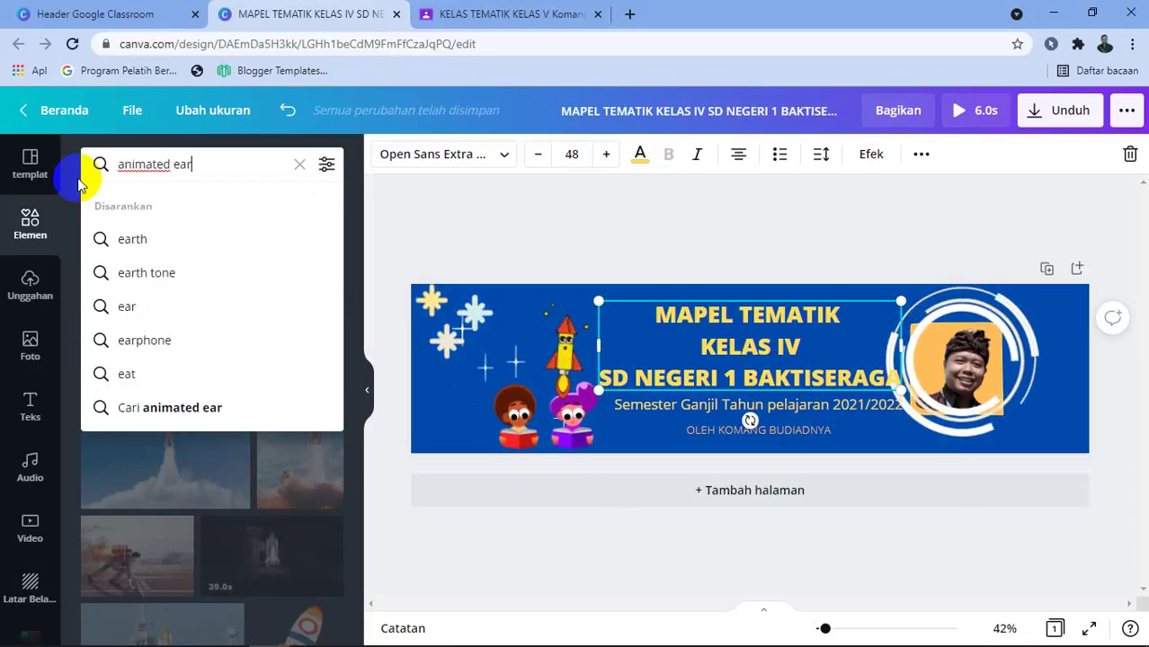
{"action": "type", "text": "th"}
{"action": "key", "text": "BackSpace"}
{"action": "key", "text": "BackSpace"}
{"action": "key", "text": "BackSpace"}
{"action": "key", "text": "BackSpace"}
{"action": "key", "text": "BackSpace"}
{"action": "key", "text": "BackSpace"}
{"action": "key", "text": "BackSpace"}
{"action": "key", "text": "BackSpace"}
{"action": "key", "text": "BackSpace"}
{"action": "key", "text": "BackSpace"}
{"action": "key", "text": "BackSpace"}
{"action": "key", "text": "BackSpace"}
{"action": "key", "text": "BackSpace"}
{"action": "key", "text": "BackSpace"}
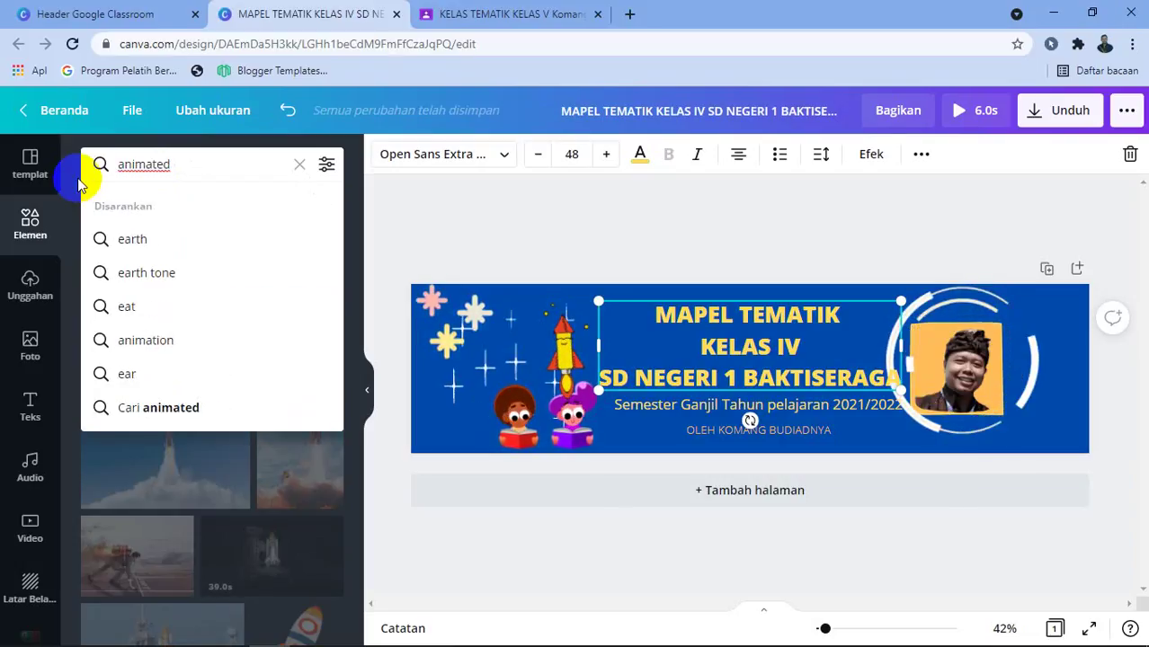
Search the elements for "animasi bumi" and look through the results for a suitable earth animation.
{"action": "type", "text": "animasi bumi"}
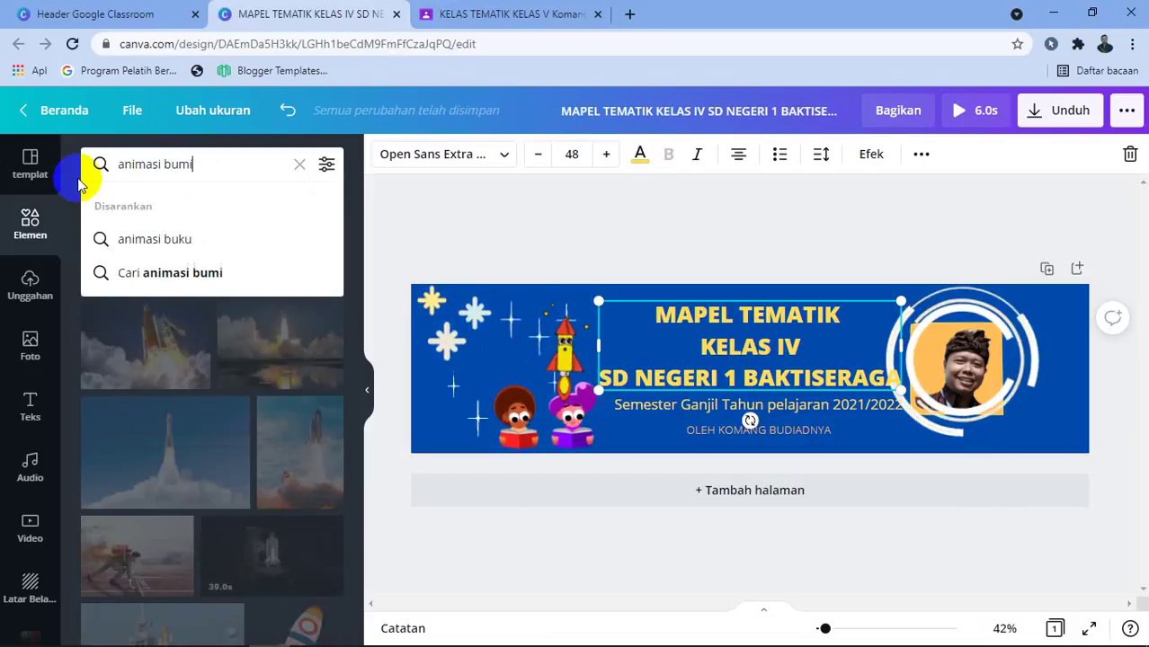
{"action": "key", "text": "Return"}
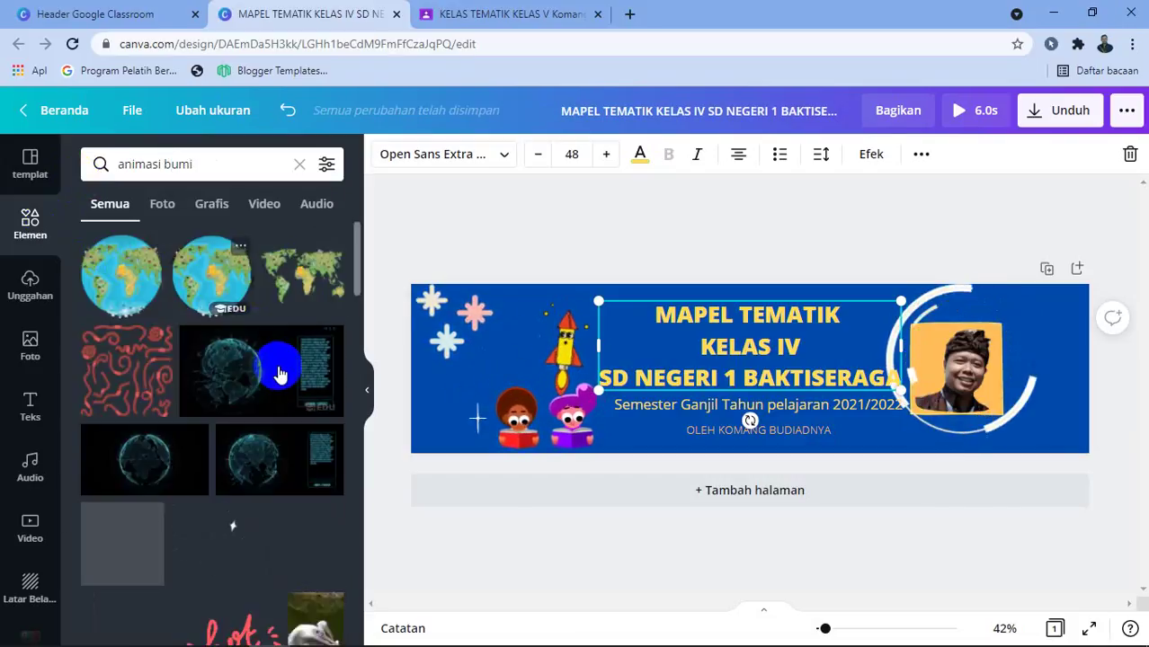
{"action": "scroll", "coordinate": [274, 391], "scroll_direction": "down", "scroll_amount": 2}
{"action": "scroll", "coordinate": [280, 405], "scroll_direction": "down", "scroll_amount": 10}
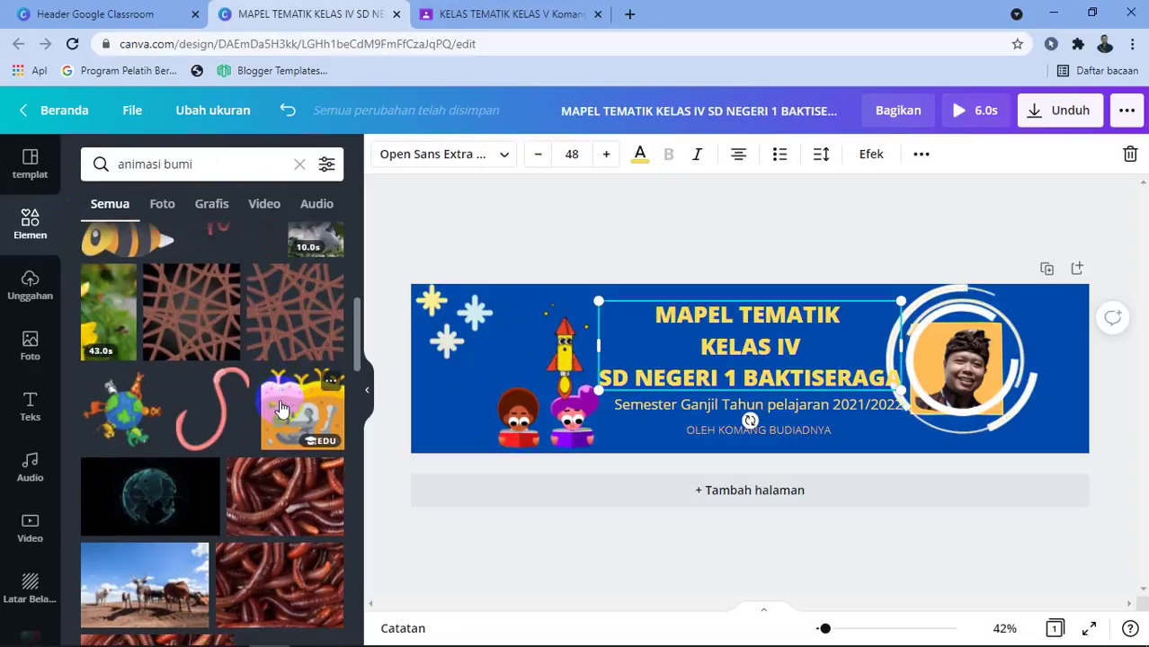
{"action": "scroll", "coordinate": [280, 404], "scroll_direction": "down", "scroll_amount": 3}
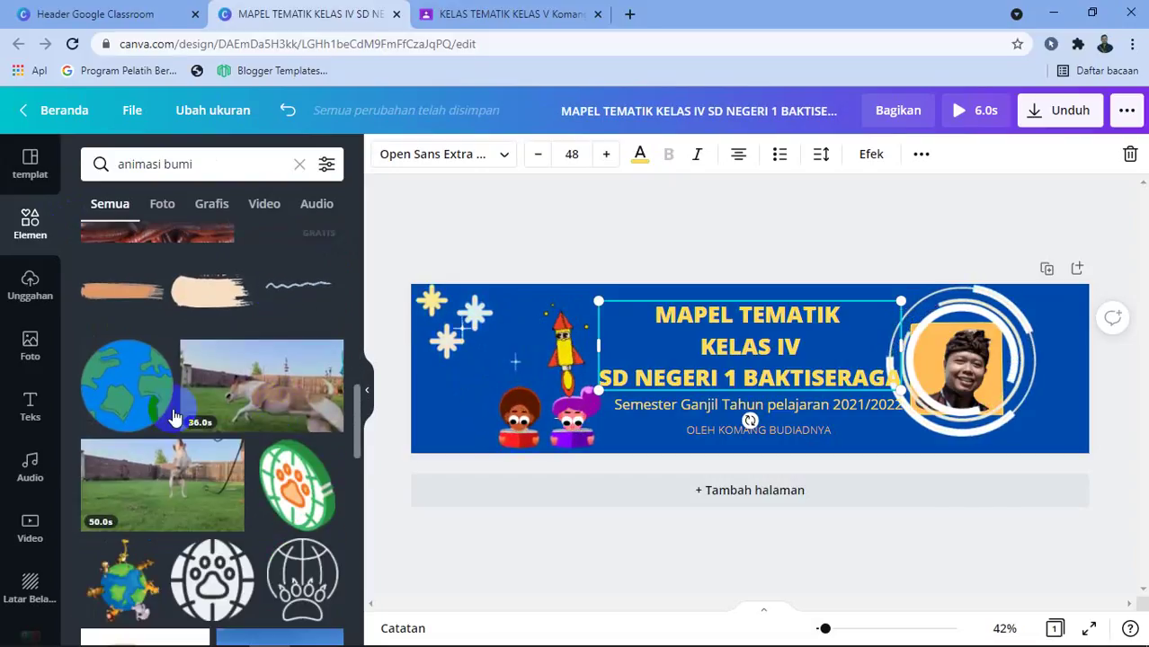
{"action": "scroll", "coordinate": [132, 399], "scroll_direction": "down", "scroll_amount": 2}
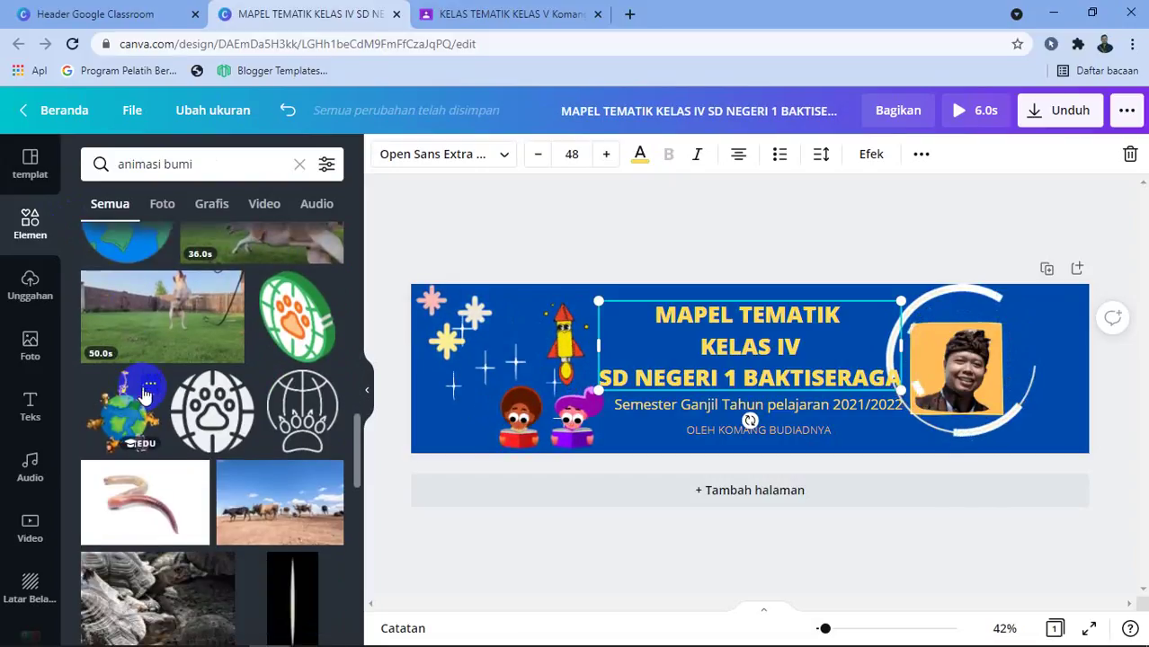
{"action": "scroll", "coordinate": [151, 389], "scroll_direction": "up", "scroll_amount": 2}
{"action": "scroll", "coordinate": [150, 390], "scroll_direction": "down", "scroll_amount": 3}
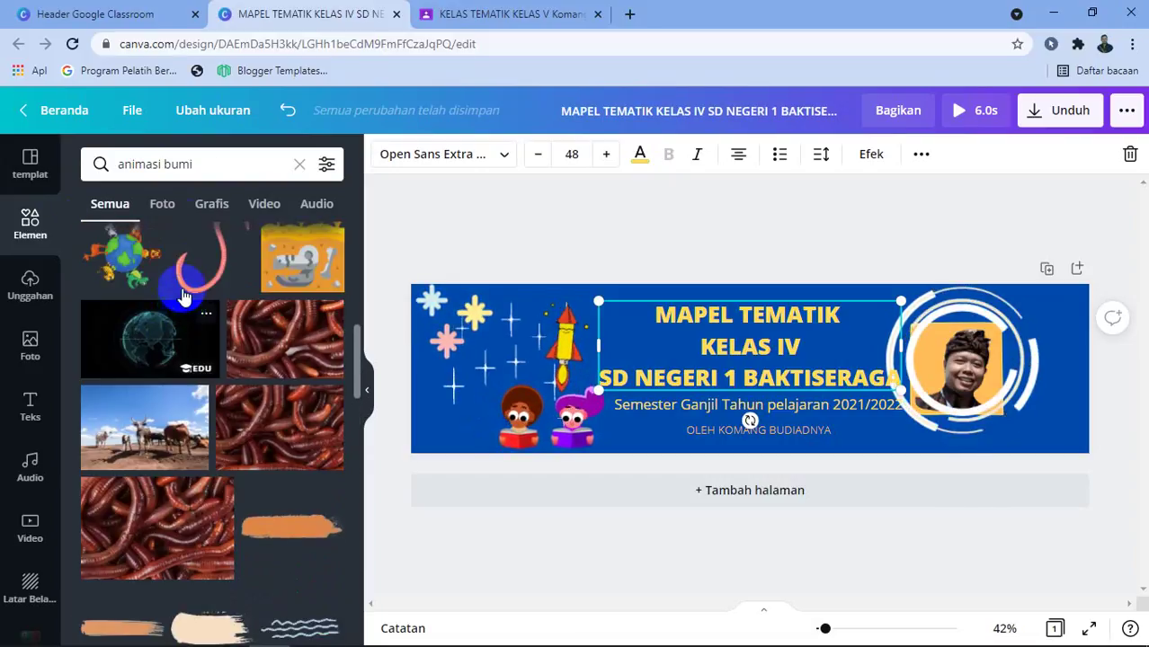
Change the element search to "animasi earth" and add the flying bee graphic to the header.
{"action": "left_click", "coordinate": [193, 163]}
{"action": "left_click_drag", "start_coordinate": [192, 163], "coordinate": [158, 164]}
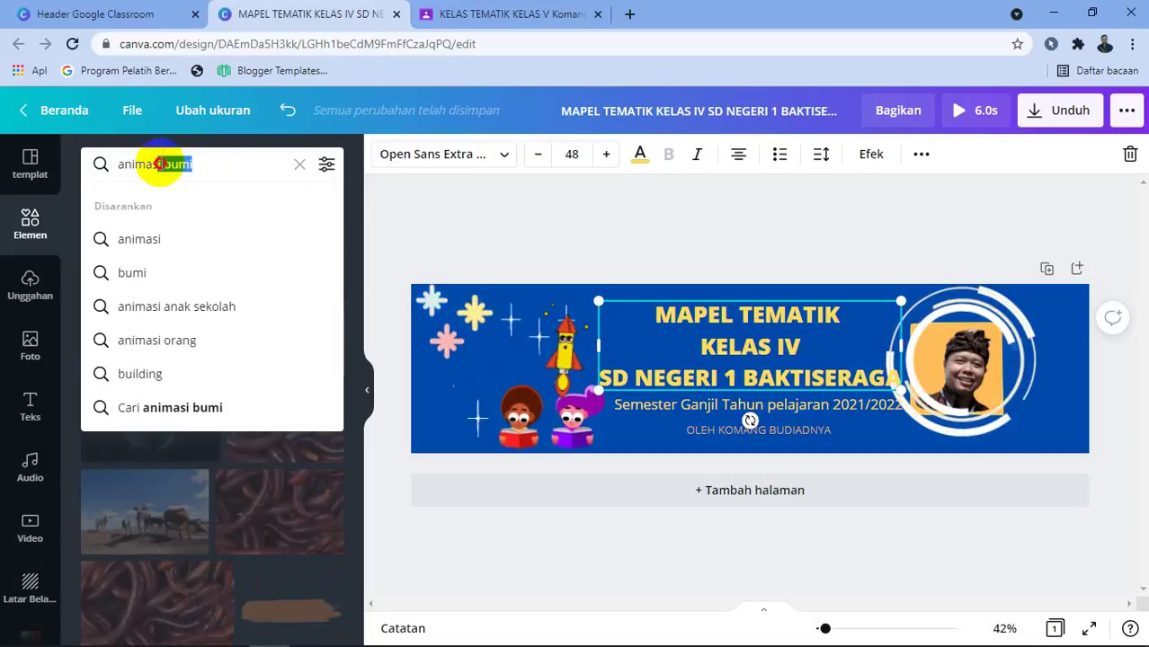
{"action": "type", "text": "earth"}
{"action": "key", "text": "Return"}
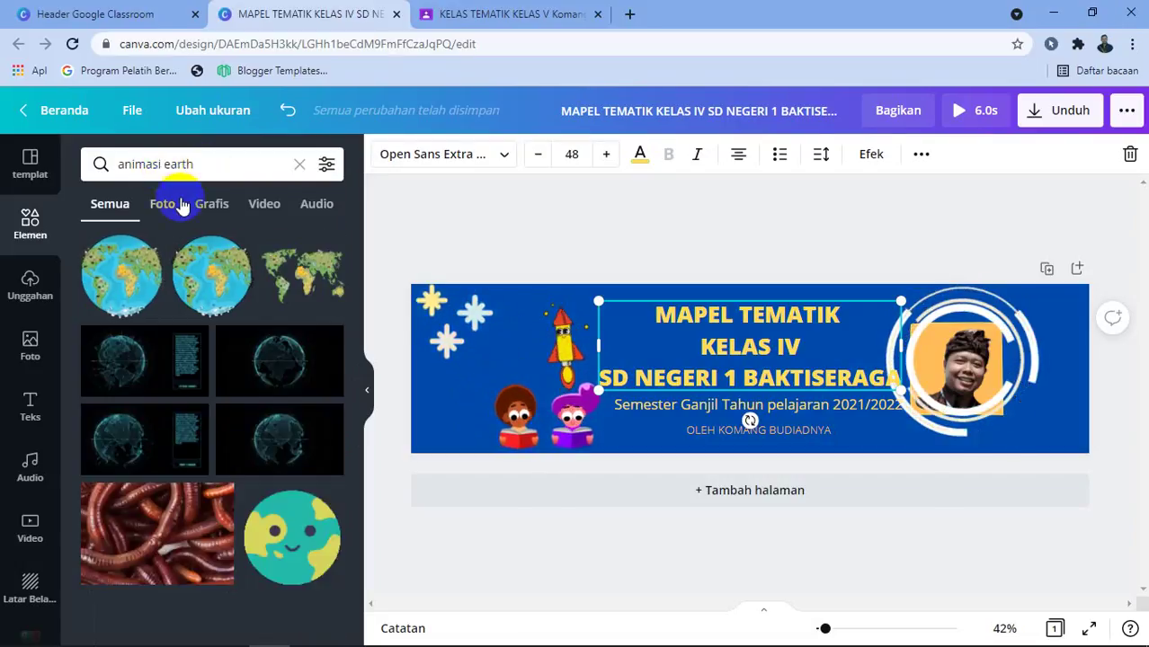
{"action": "scroll", "coordinate": [287, 501], "scroll_direction": "down", "scroll_amount": 1}
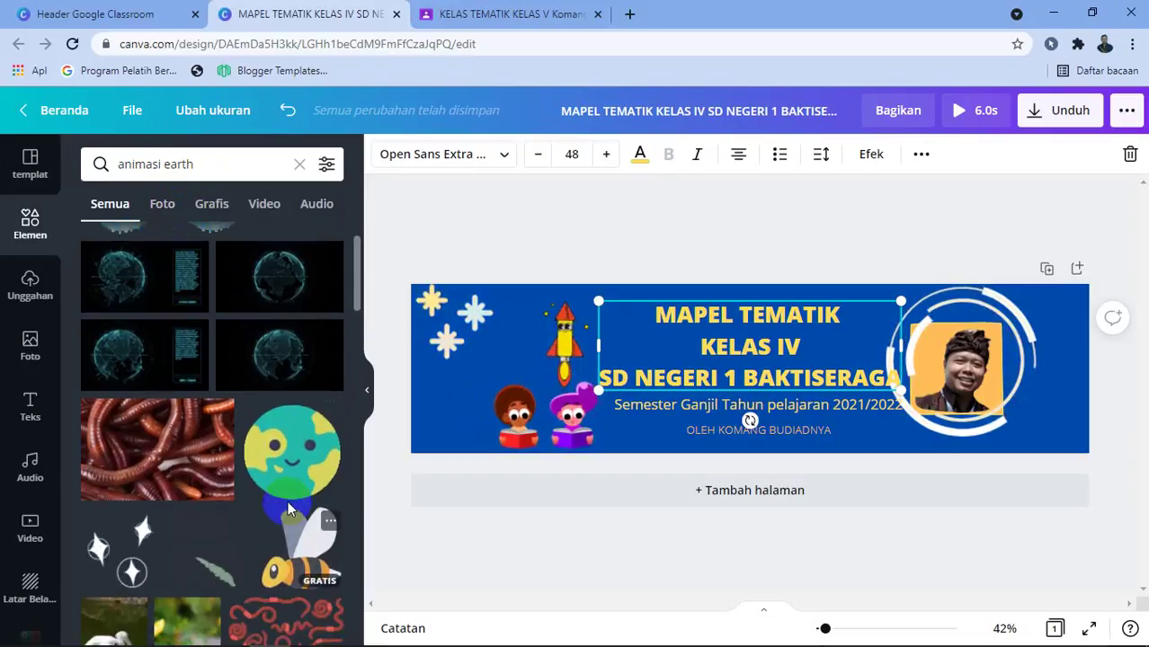
{"action": "left_click", "coordinate": [302, 544]}
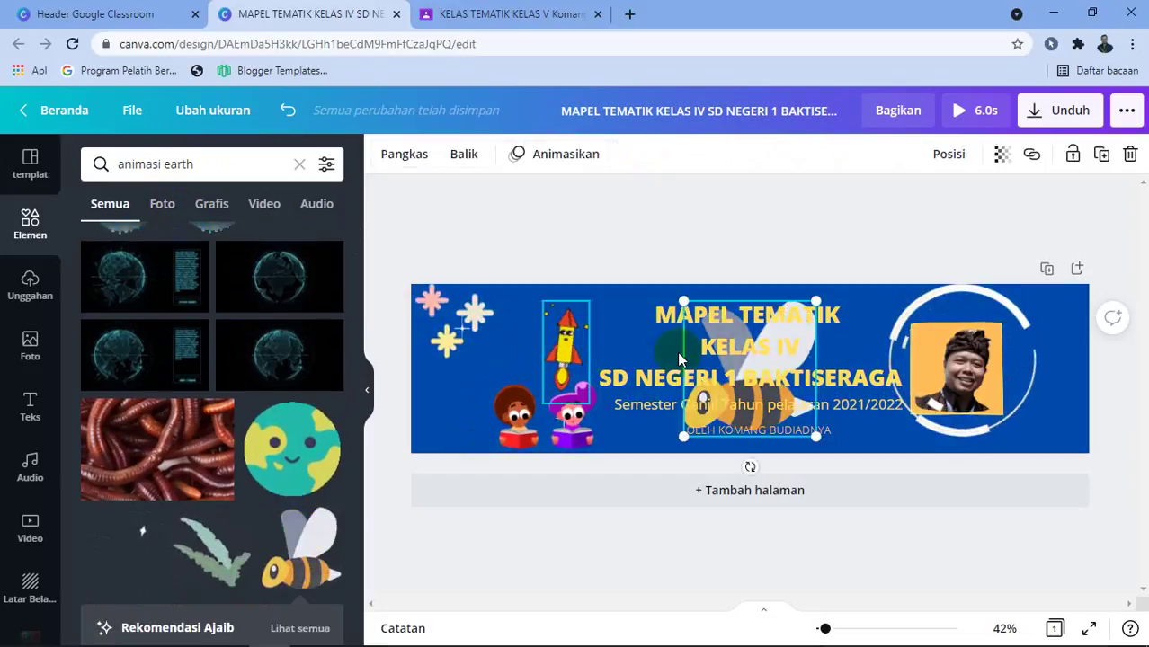
Shrink the bee, move the class title up out of its way, and place the bee in the header's lower-right corner.
{"action": "left_click_drag", "start_coordinate": [817, 298], "coordinate": [736, 385]}
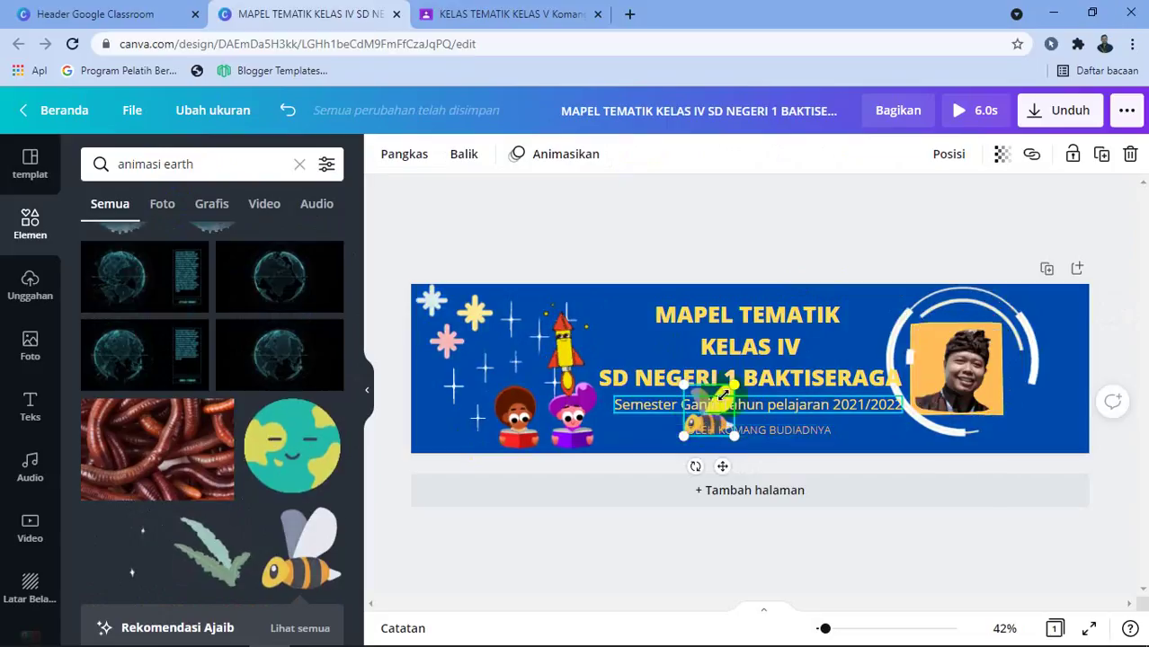
{"action": "left_click", "coordinate": [755, 353]}
{"action": "left_click_drag", "start_coordinate": [755, 350], "coordinate": [765, 321]}
{"action": "left_click", "coordinate": [715, 407]}
{"action": "left_click_drag", "start_coordinate": [719, 393], "coordinate": [1059, 393]}
Shrink the class title to size 42.6, center it above the semester line, and shift the starbursts closer to the rocket.
{"action": "left_click", "coordinate": [818, 351]}
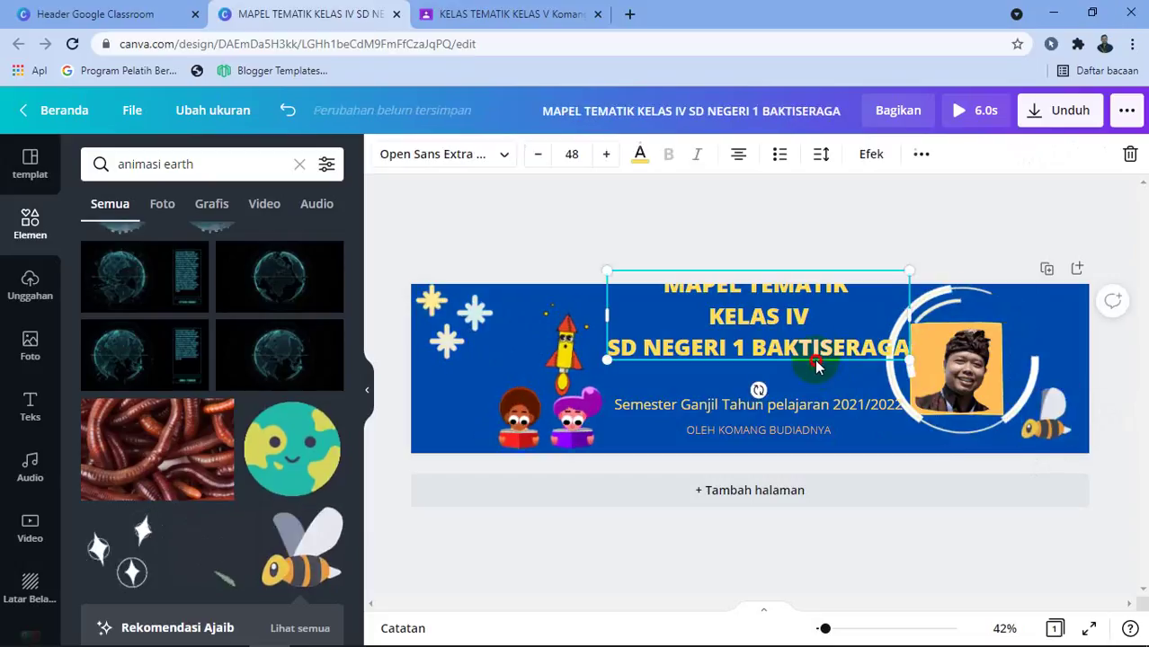
{"action": "left_click_drag", "start_coordinate": [818, 351], "coordinate": [817, 373]}
{"action": "left_click_drag", "start_coordinate": [879, 311], "coordinate": [854, 319]}
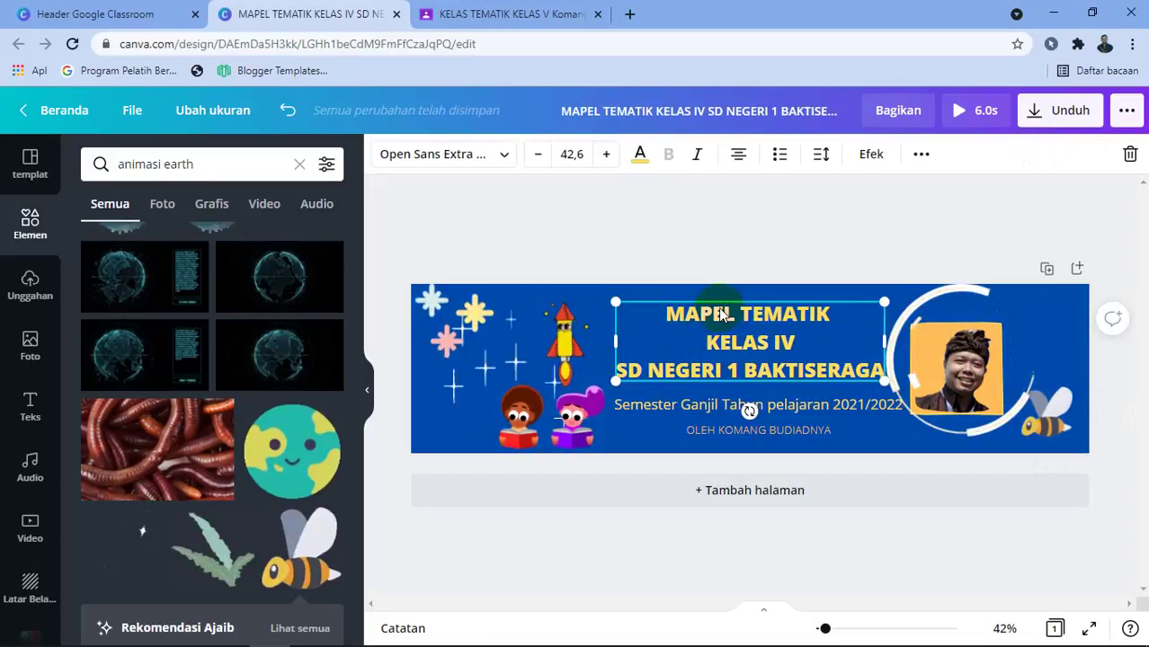
{"action": "left_click", "coordinate": [476, 340]}
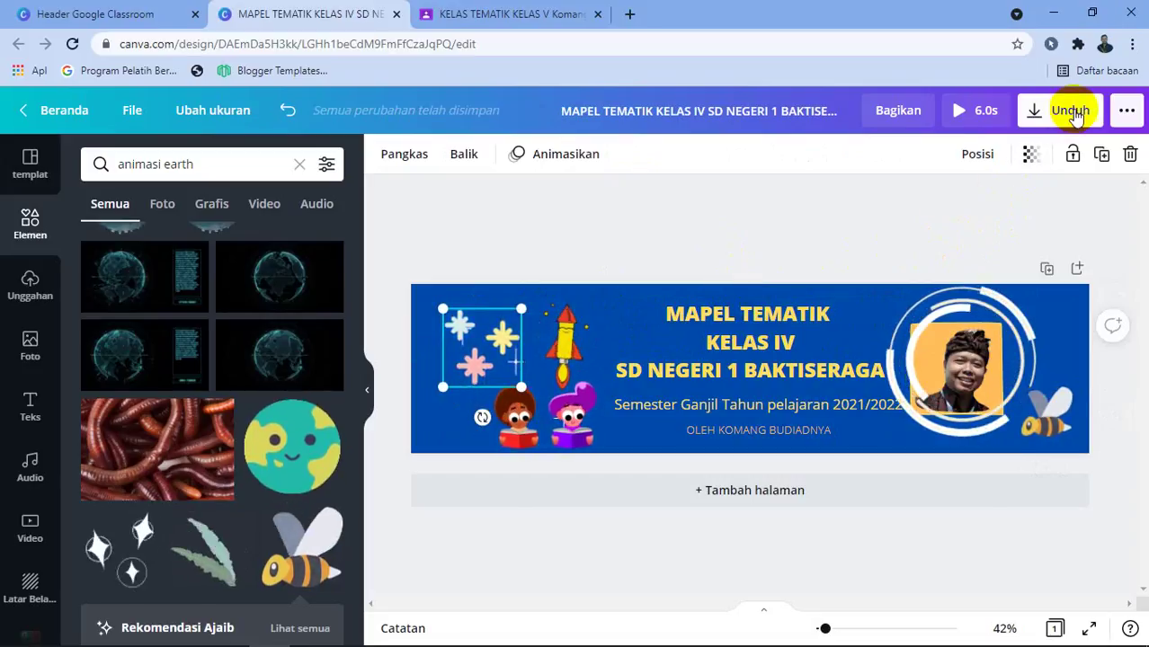
Download the finished header as a GIF, dismiss the download notices, and switch to the Kelas Tematik Kelas V class in Google Classroom.
{"action": "left_click", "coordinate": [299, 164]}
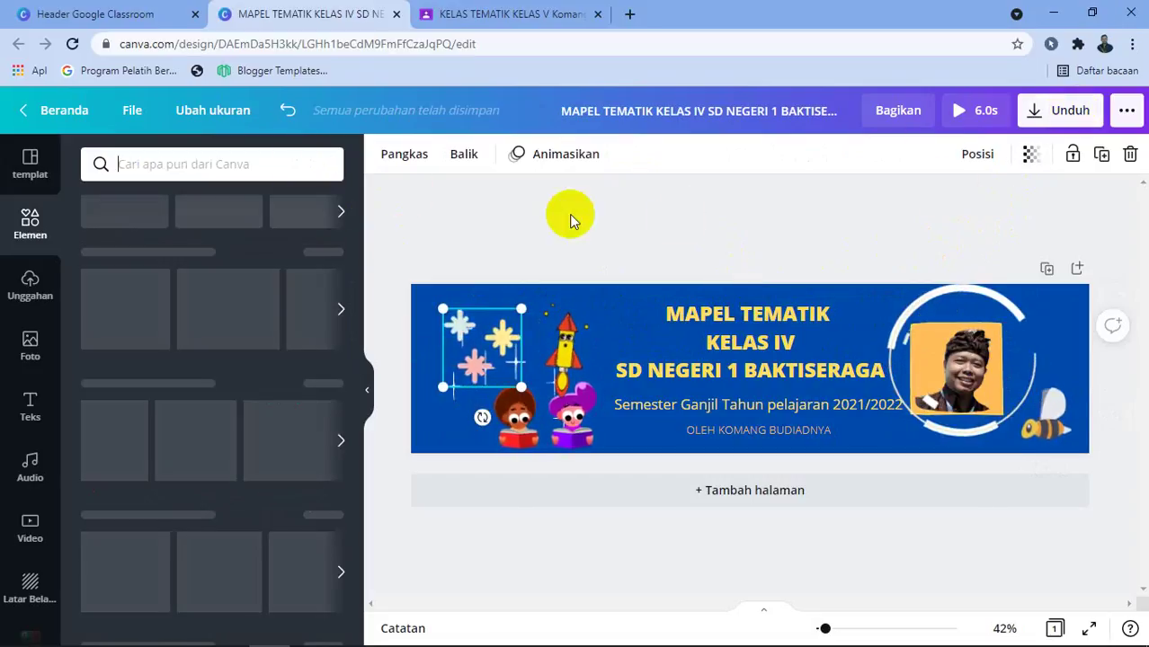
{"action": "left_click", "coordinate": [1071, 123]}
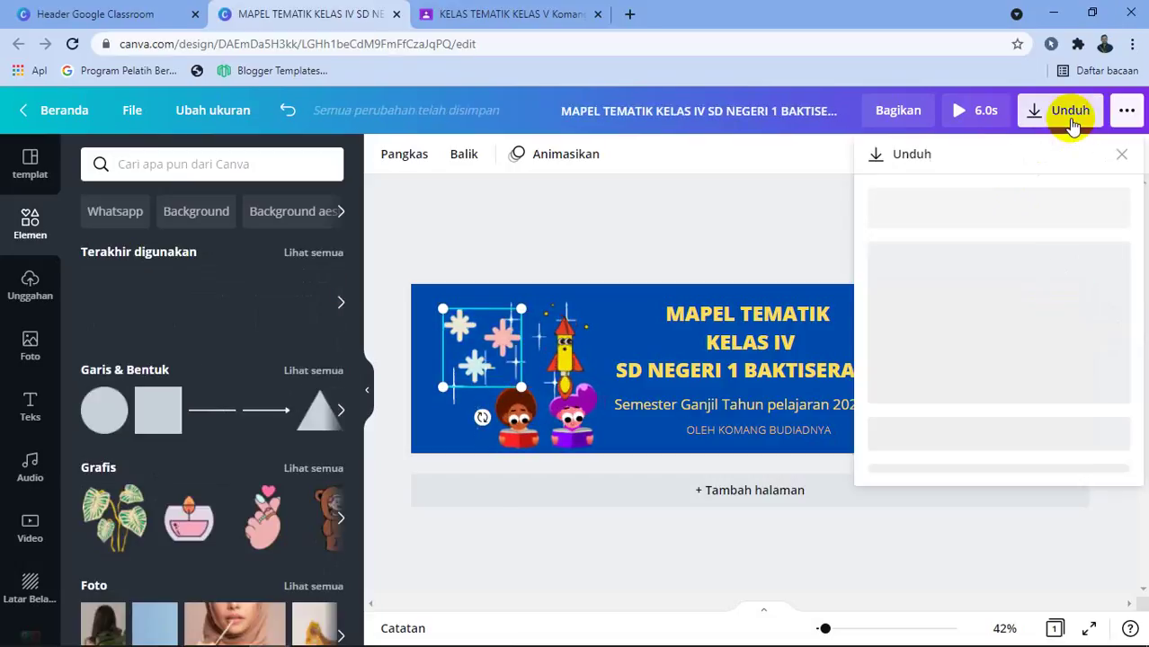
{"action": "left_click", "coordinate": [1111, 230]}
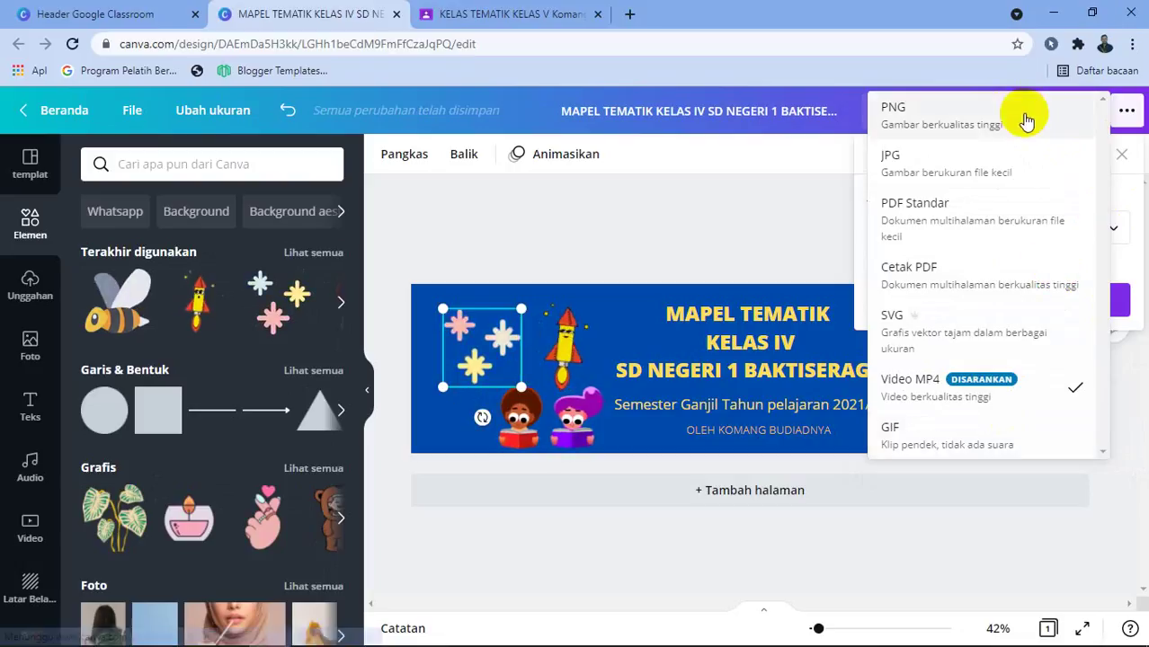
{"action": "left_click", "coordinate": [917, 441]}
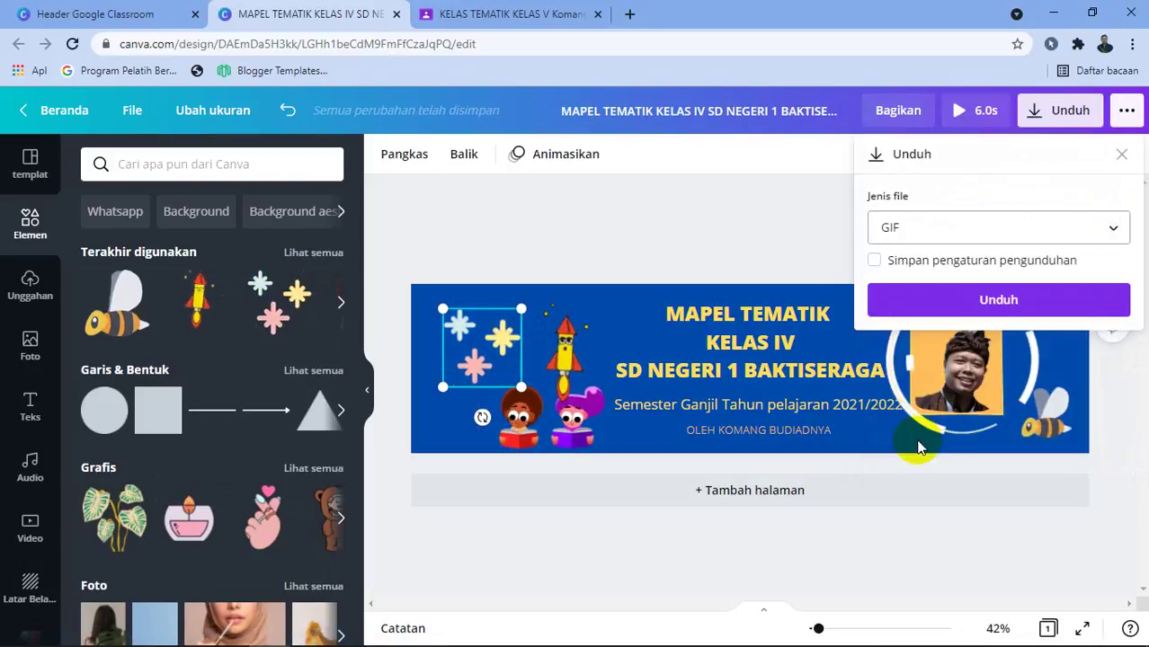
{"action": "left_click", "coordinate": [1006, 304]}
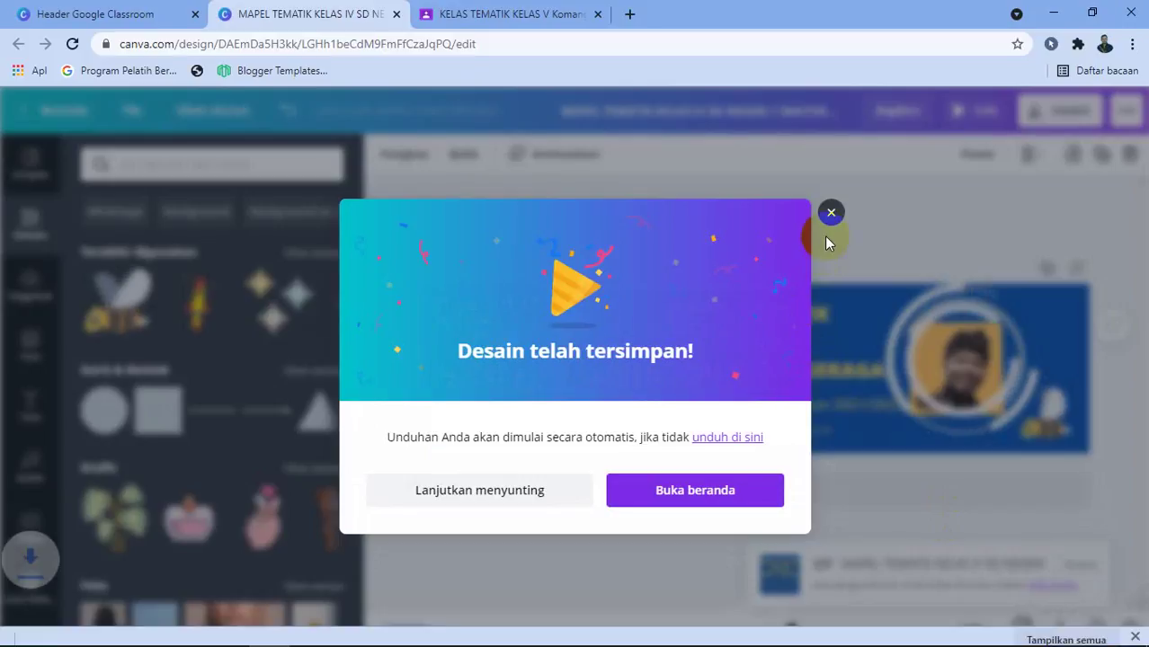
{"action": "left_click", "coordinate": [833, 190]}
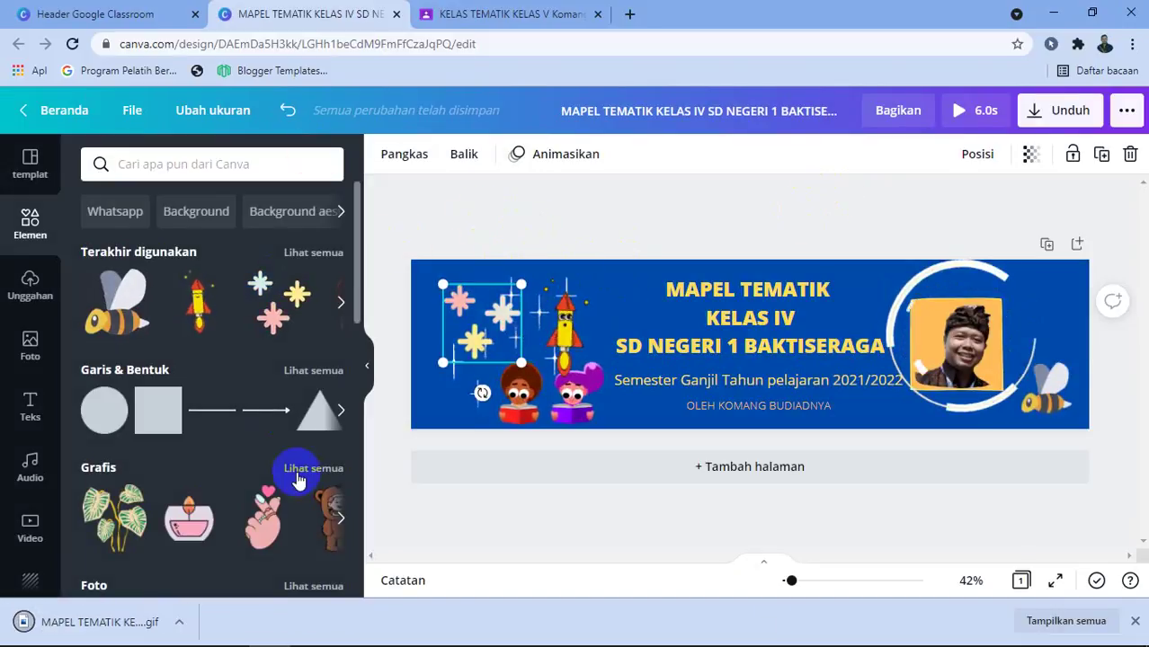
{"action": "left_click", "coordinate": [1135, 622]}
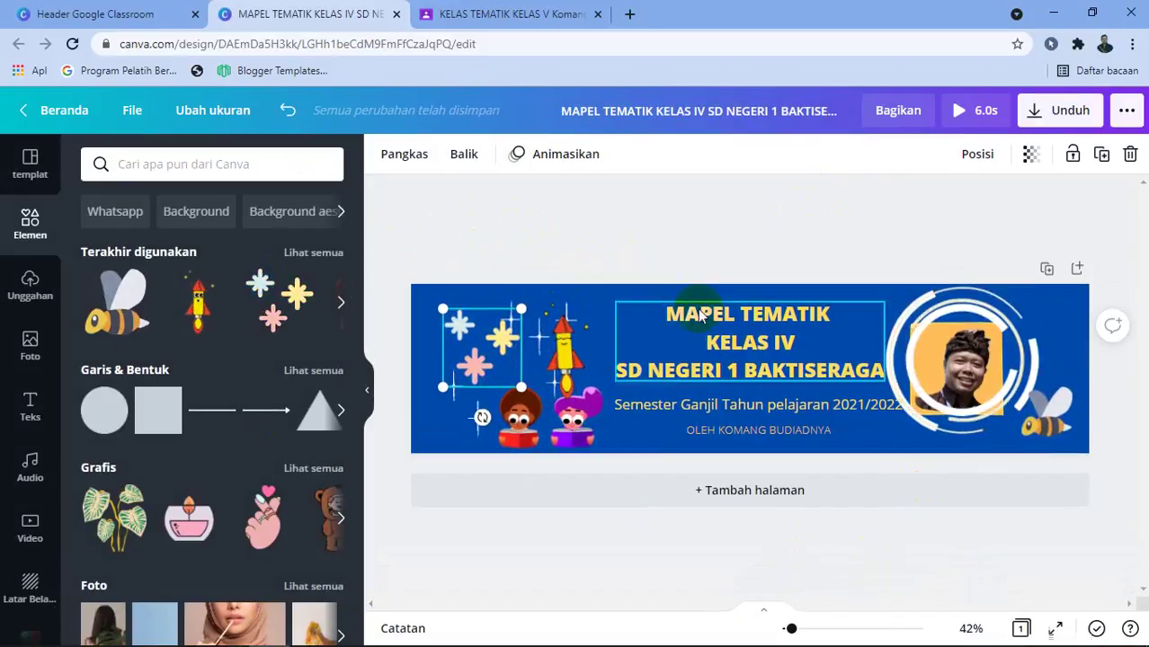
{"action": "left_click", "coordinate": [483, 9]}
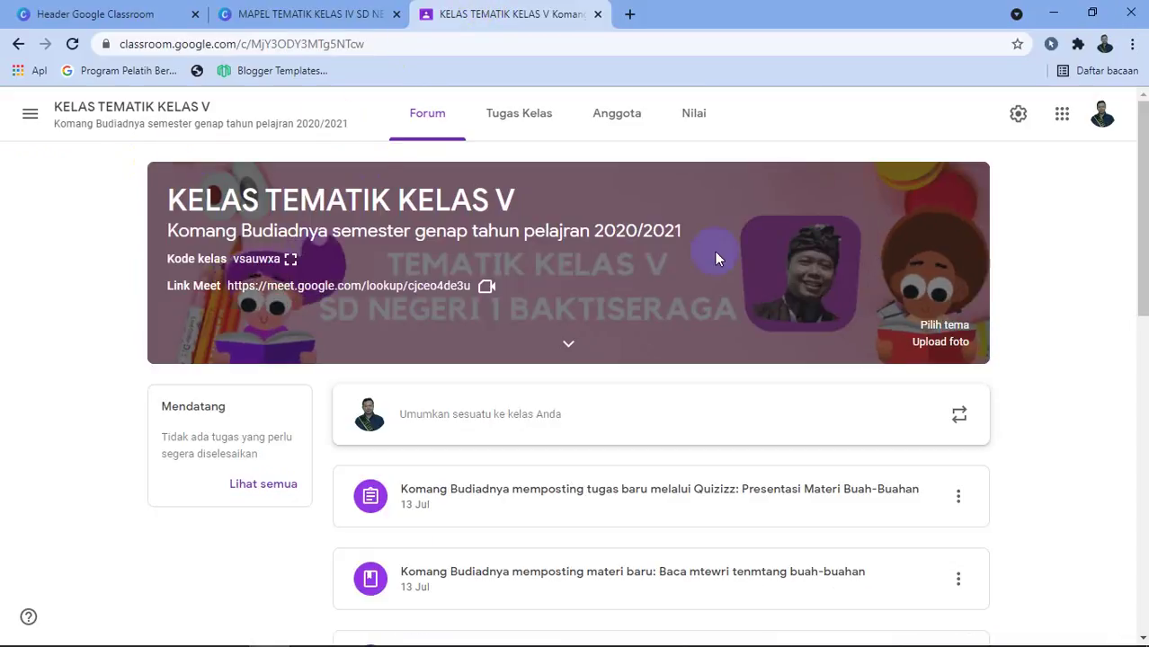
{"action": "left_click", "coordinate": [927, 341]}
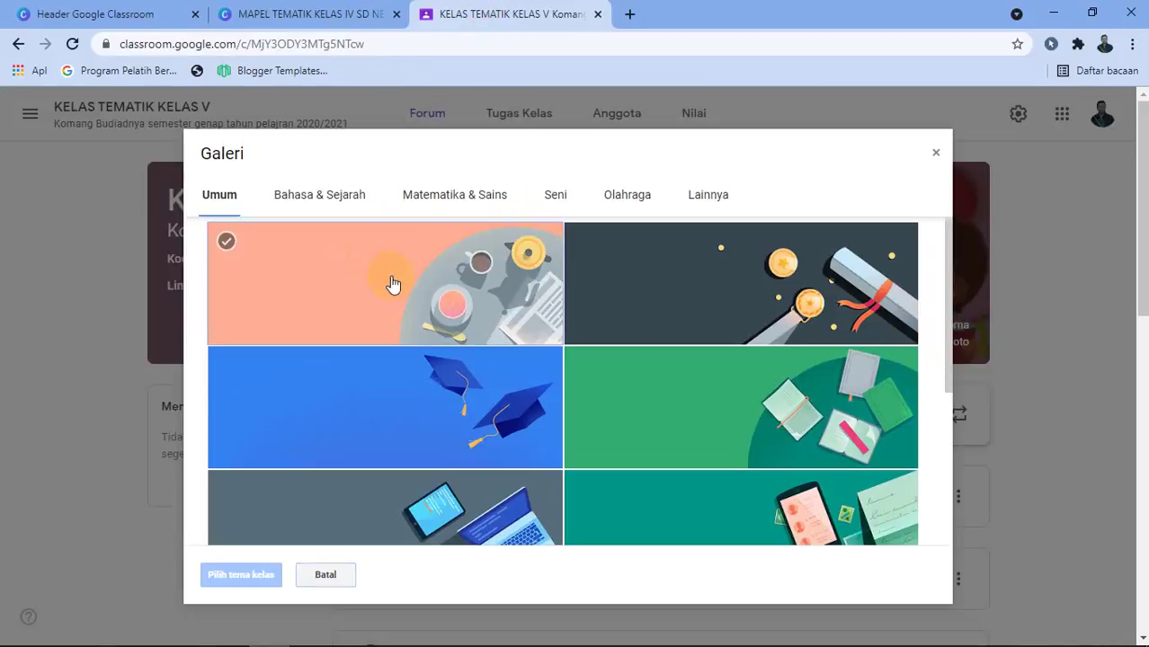
{"action": "left_click", "coordinate": [392, 282]}
{"action": "left_click", "coordinate": [935, 154]}
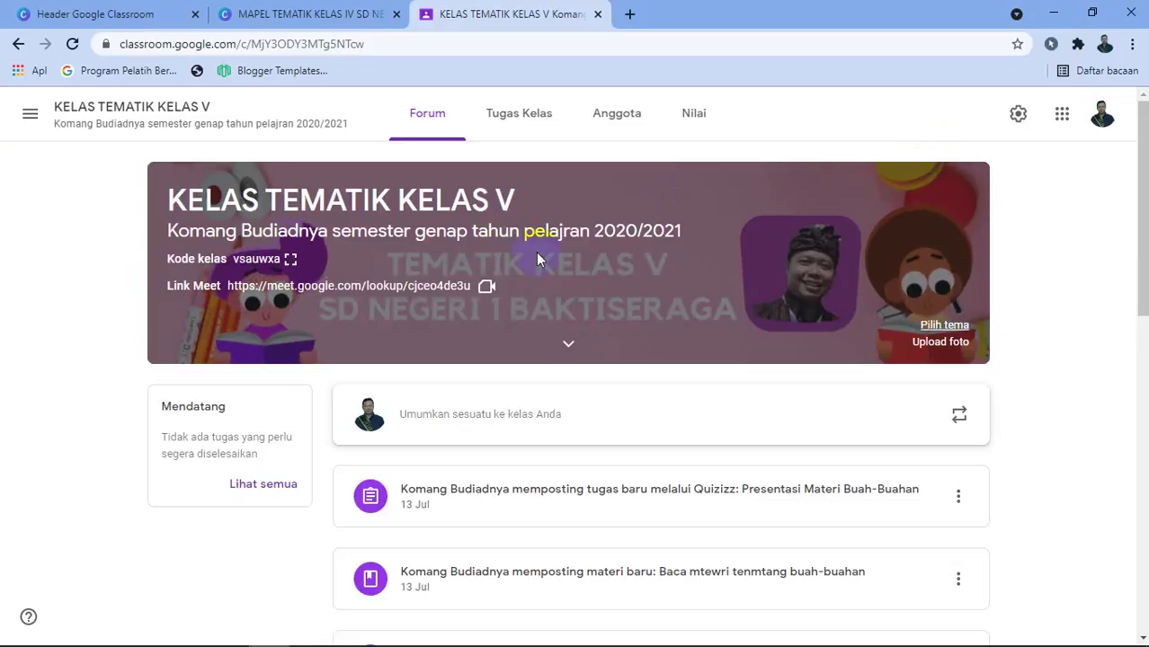
Apply the orange gallery theme with the coffee cup and grapefruit as the class theme.
{"action": "left_click", "coordinate": [921, 326]}
{"action": "left_click", "coordinate": [466, 331]}
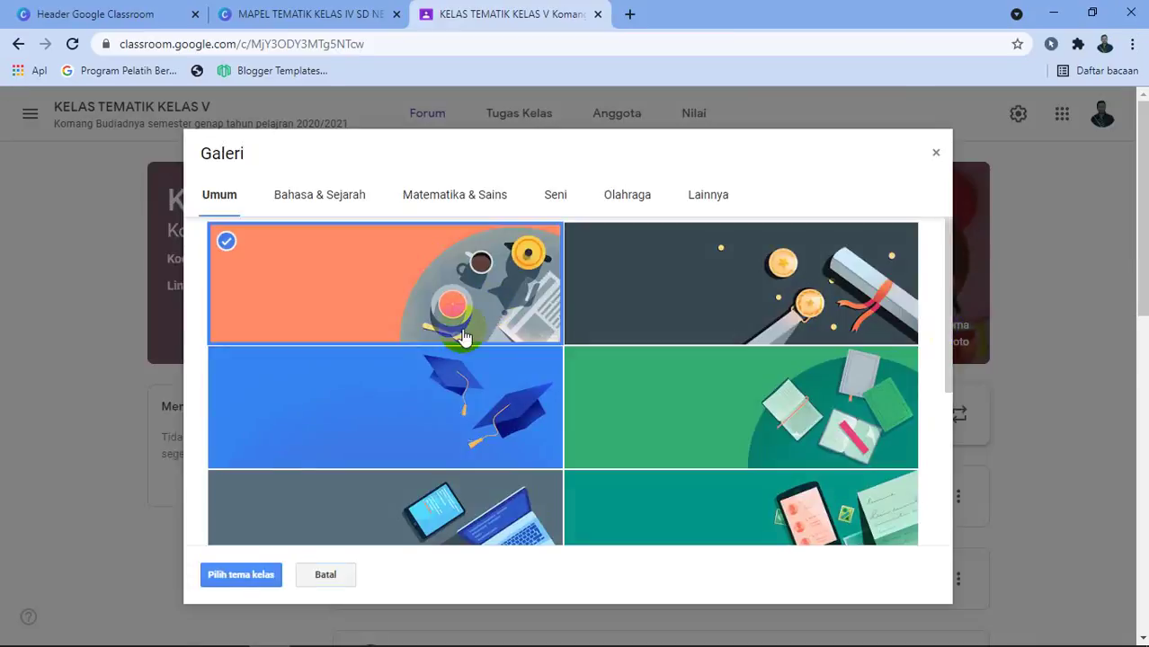
{"action": "left_click", "coordinate": [248, 573]}
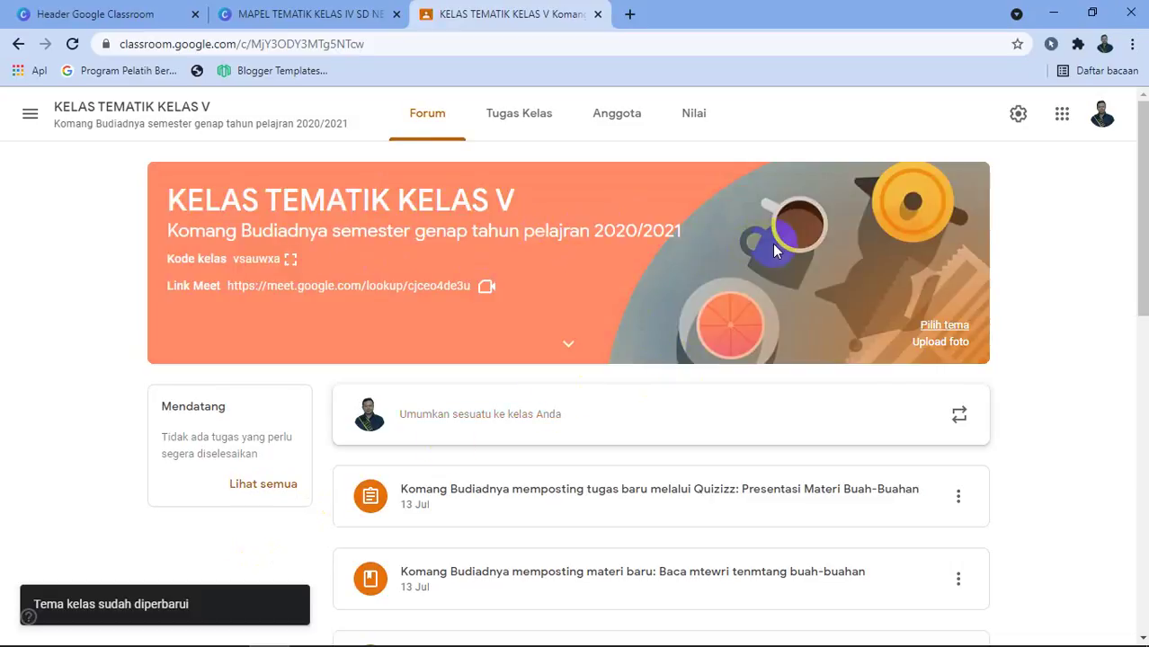
Upload MAPEL TEMATIK KELAS IV SD NEGERI 1 BAKTISERAGA.gif from the Downloads folder as the class header photo.
{"action": "left_click", "coordinate": [935, 349]}
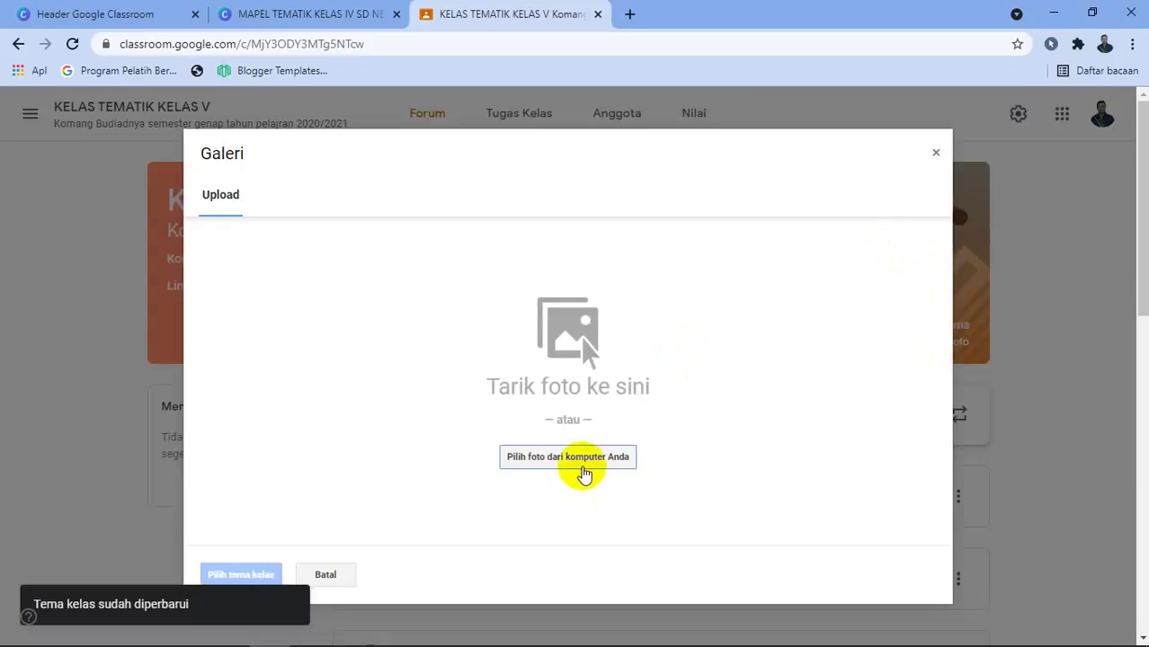
{"action": "left_click", "coordinate": [584, 472]}
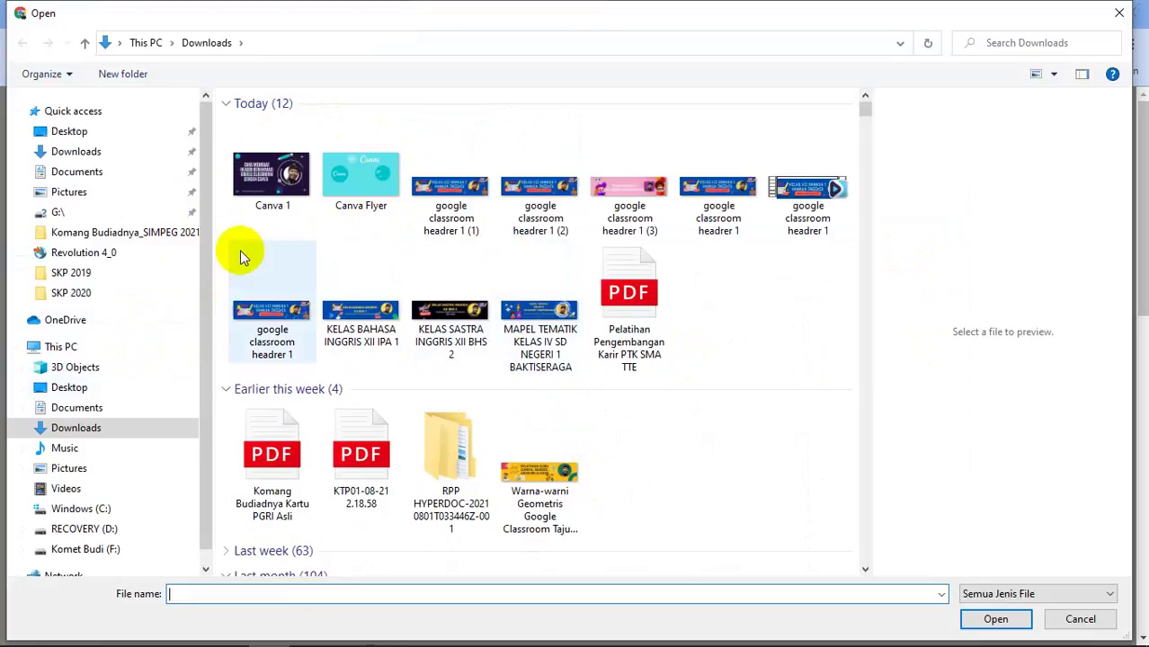
{"action": "left_click", "coordinate": [129, 435]}
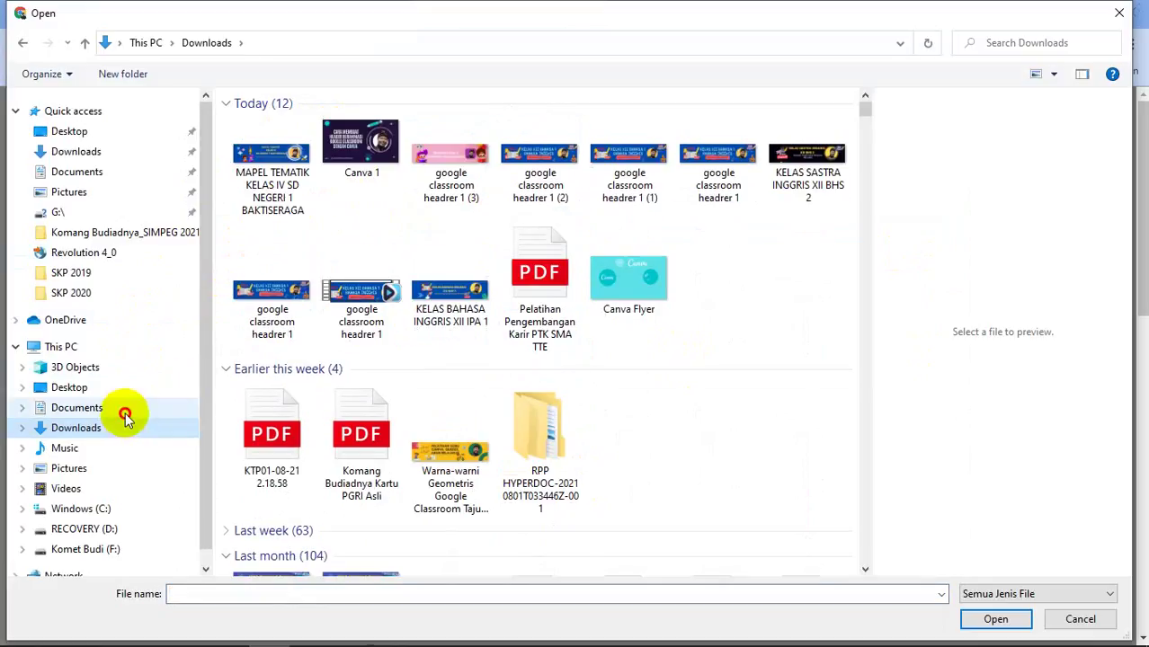
{"action": "left_click", "coordinate": [125, 415]}
{"action": "left_click", "coordinate": [128, 434]}
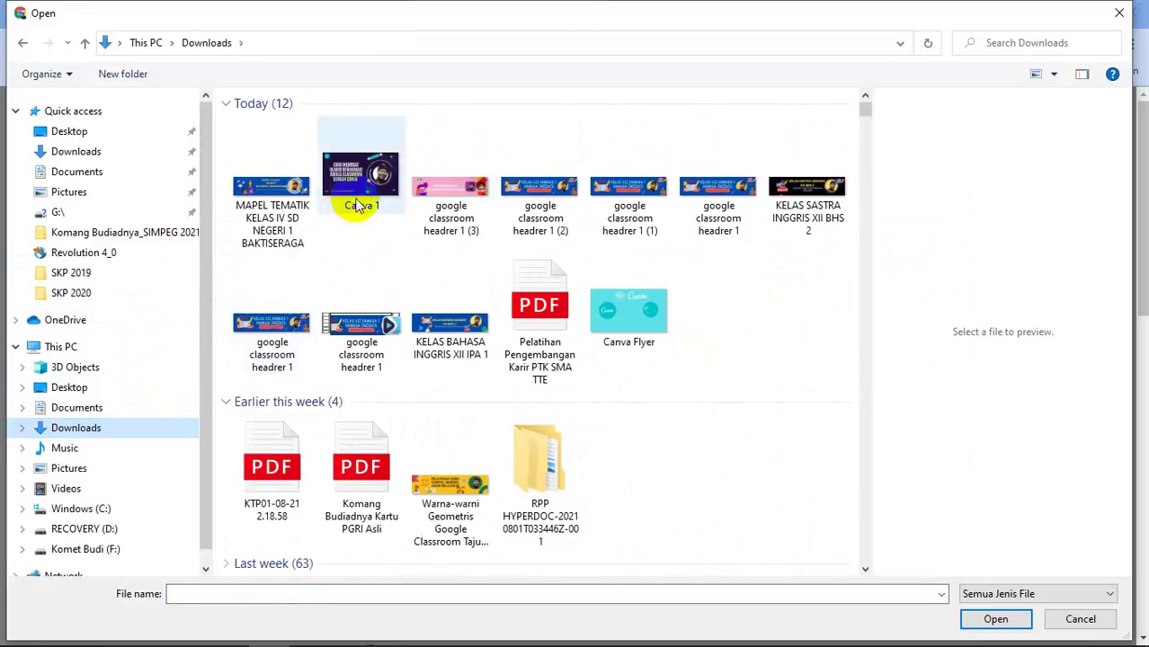
{"action": "double_click", "coordinate": [259, 209]}
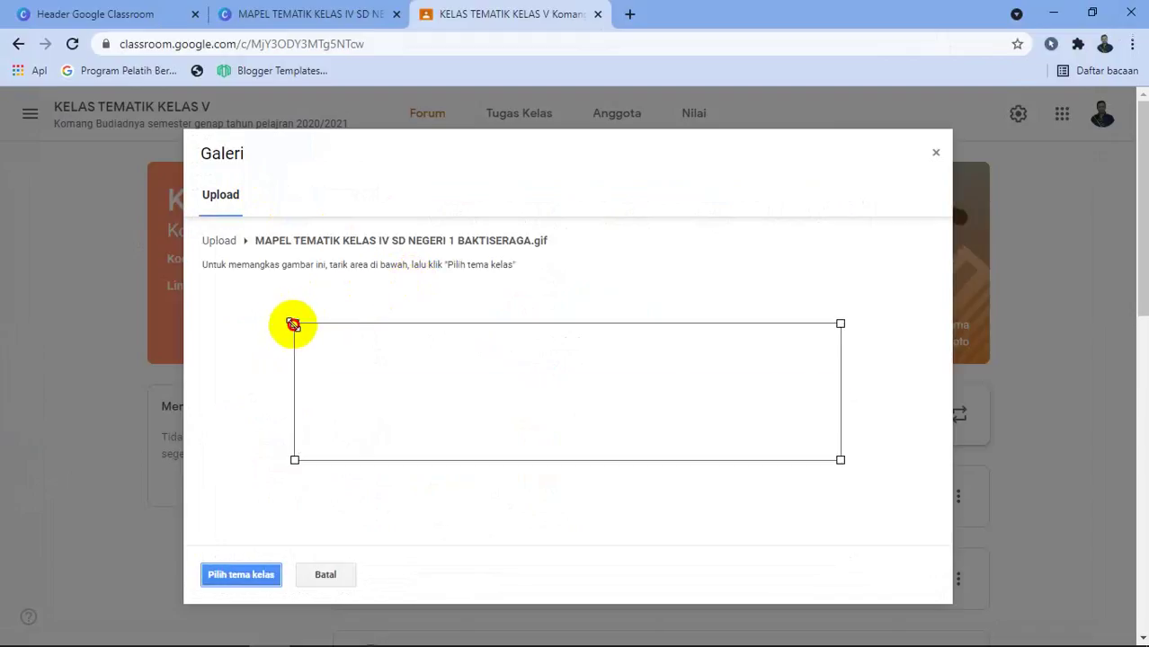
Expand the crop area to cover the whole header image and apply it as the class theme.
{"action": "left_click_drag", "start_coordinate": [293, 324], "coordinate": [189, 298]}
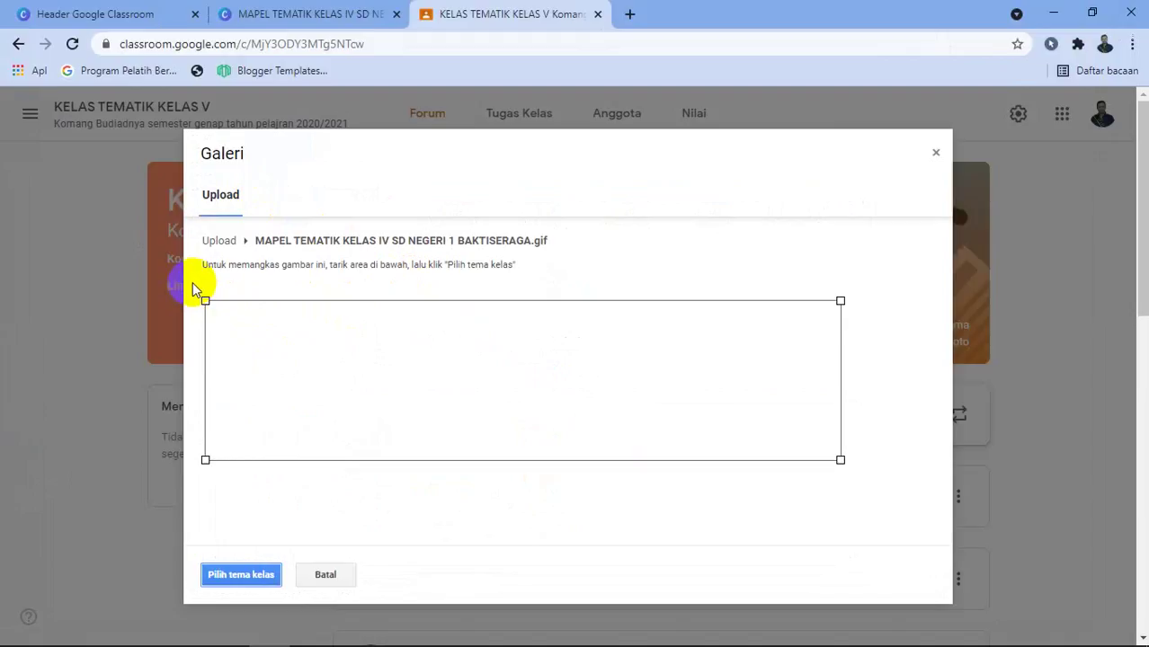
{"action": "left_click_drag", "start_coordinate": [840, 460], "coordinate": [935, 493]}
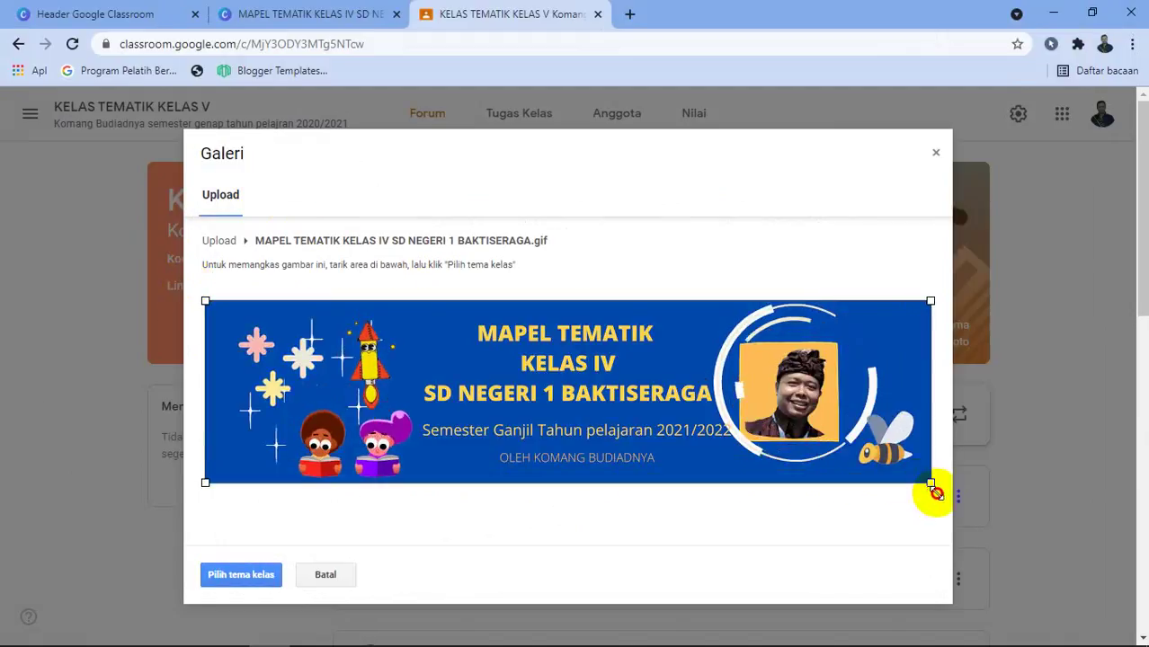
{"action": "left_click", "coordinate": [245, 575]}
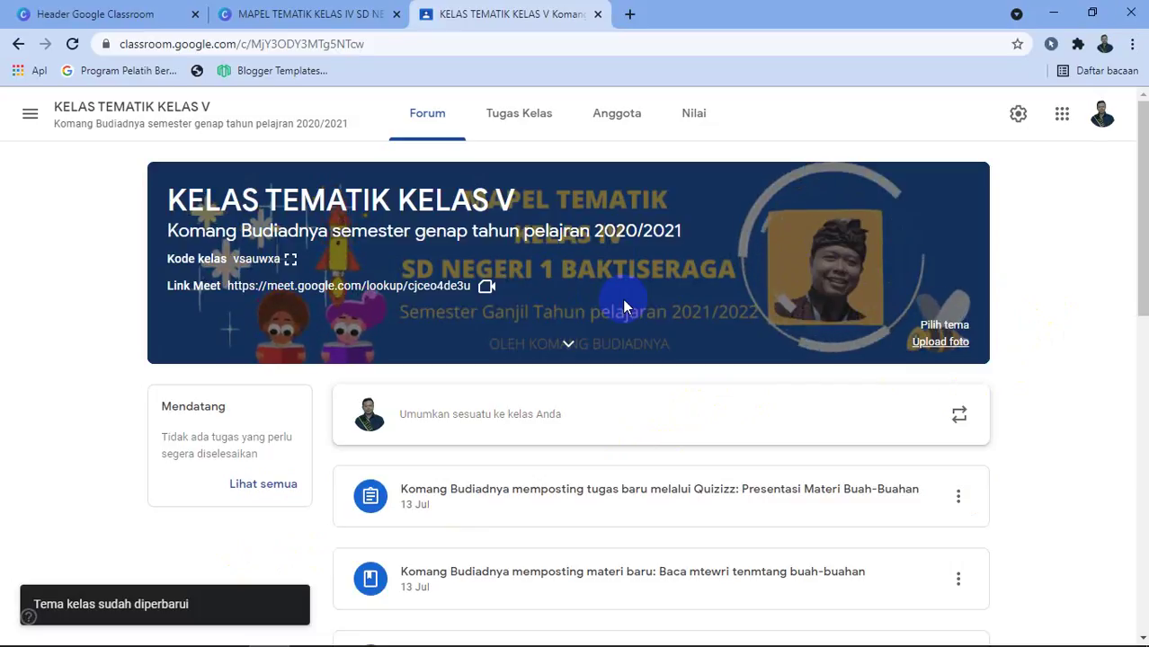
{"action": "left_click", "coordinate": [151, 13]}
{"action": "mouse_move", "coordinate": [199, 116]}
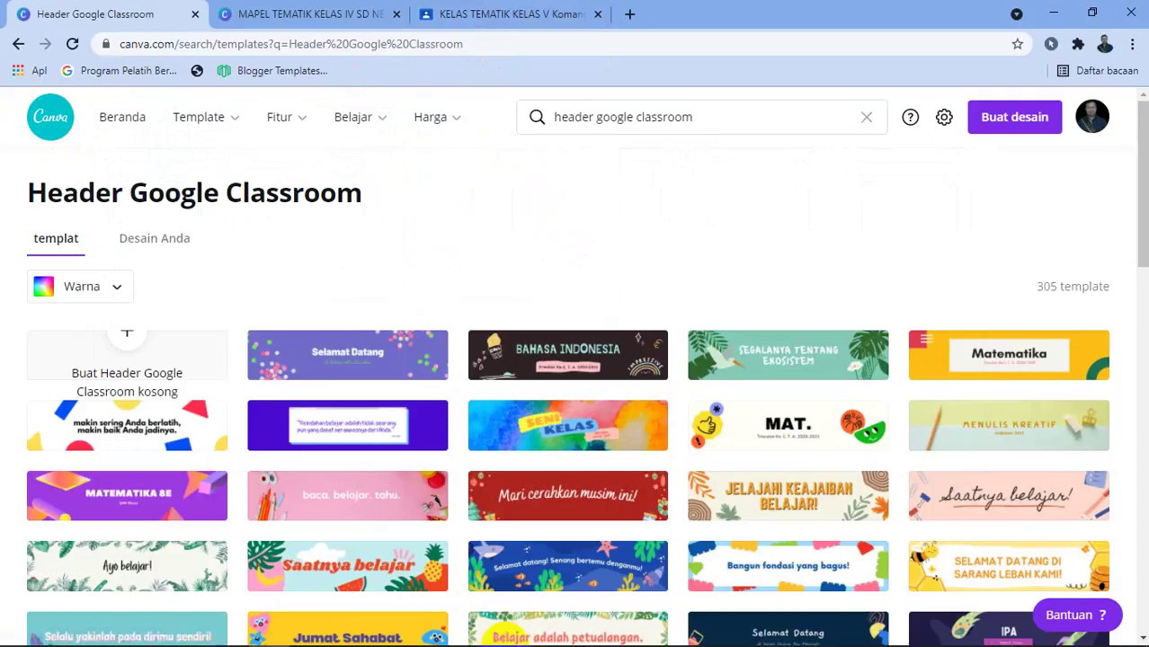
{"action": "mouse_move", "coordinate": [505, 632]}
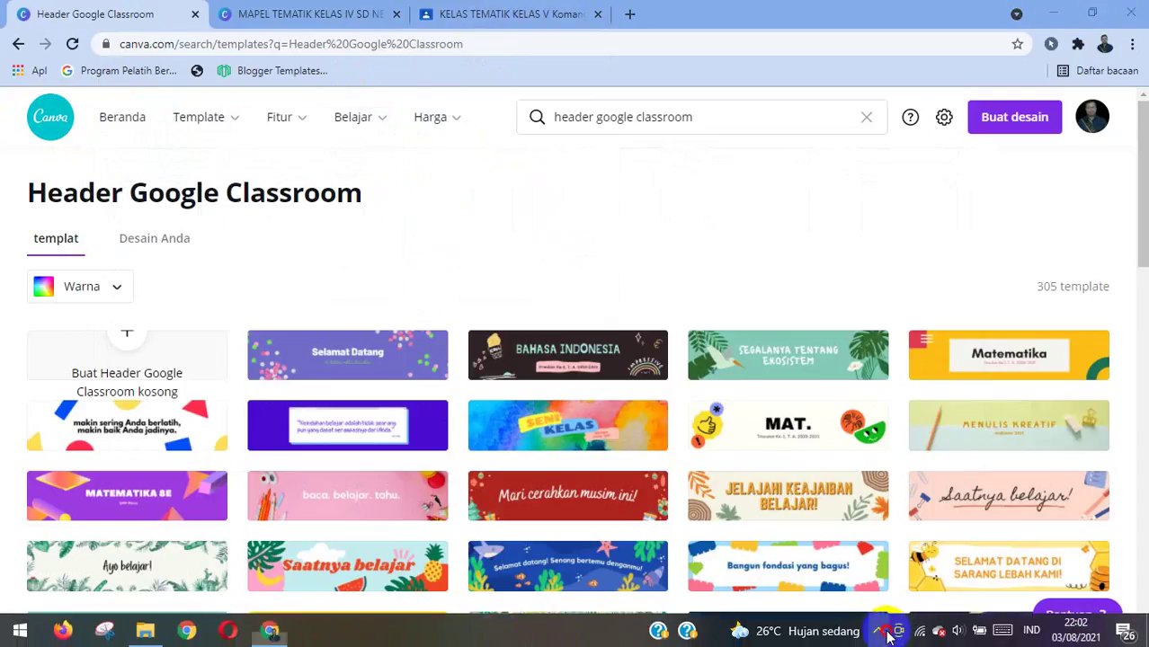